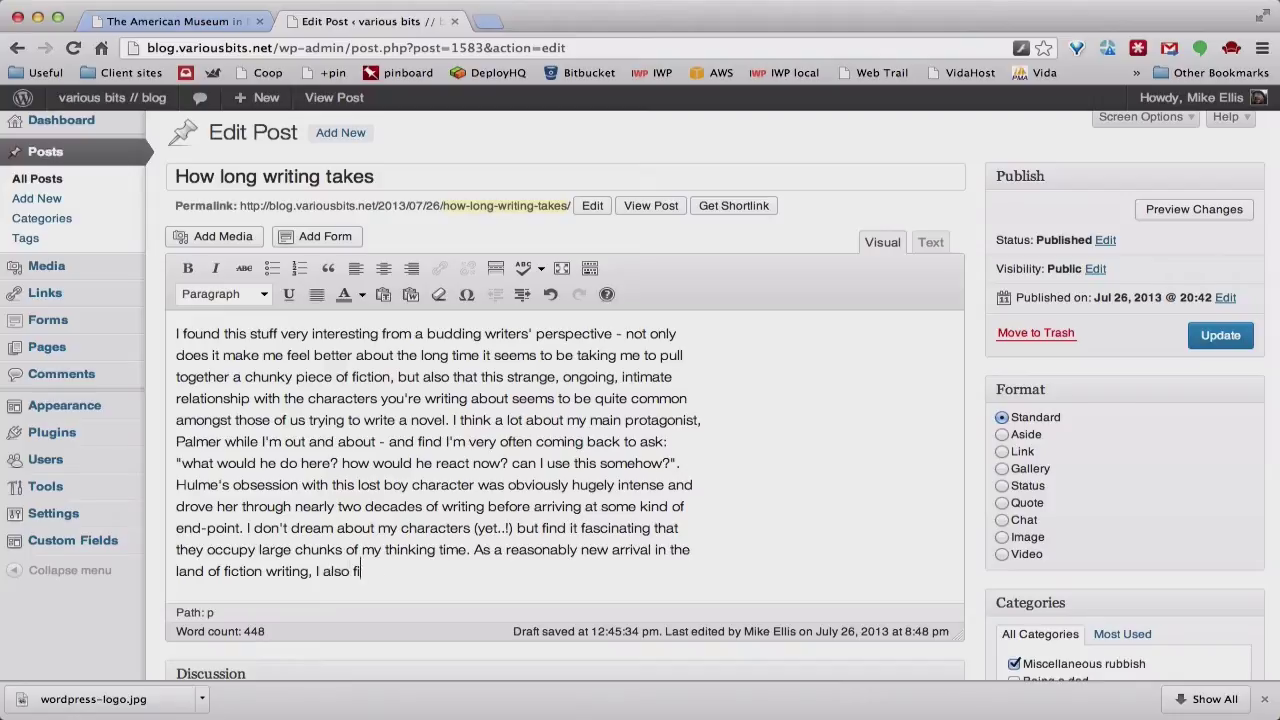
# Step: Add the 'I also find it reassu…' sentence to the post and start a 'Hey, great article' comment
pyautogui.write('nd it reassu')
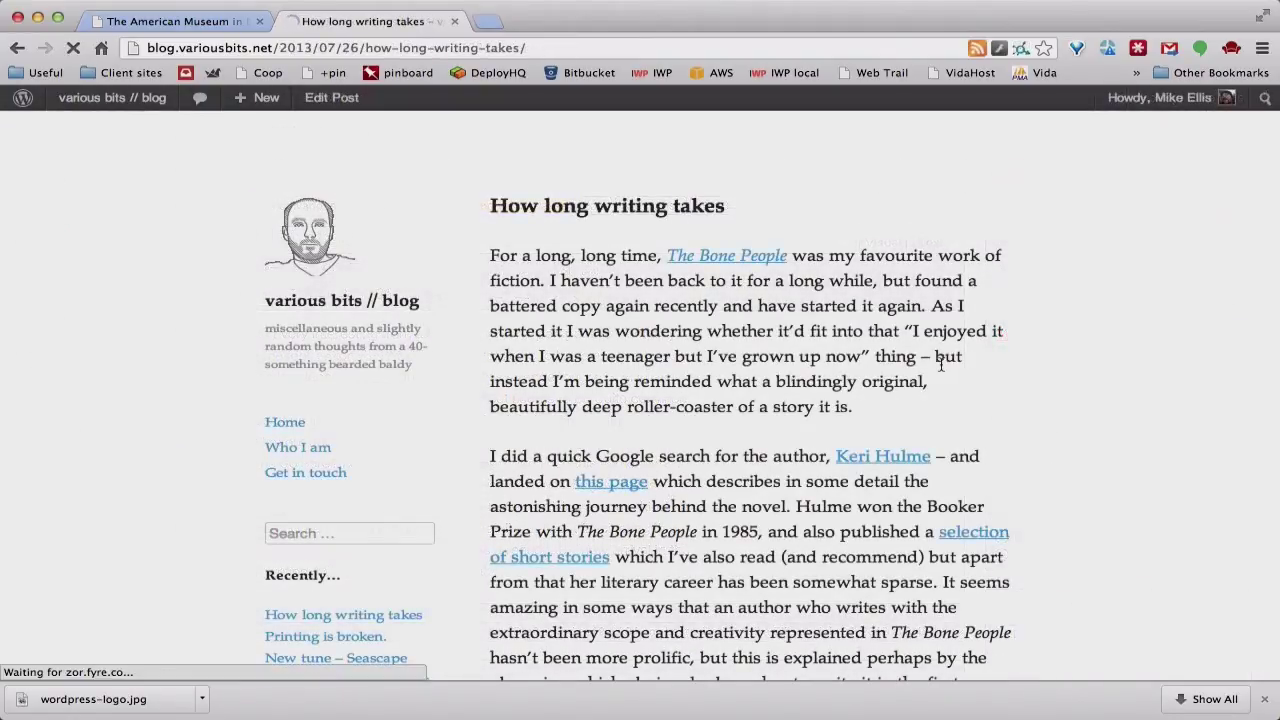
pyautogui.scroll(-2, 1100, 430)
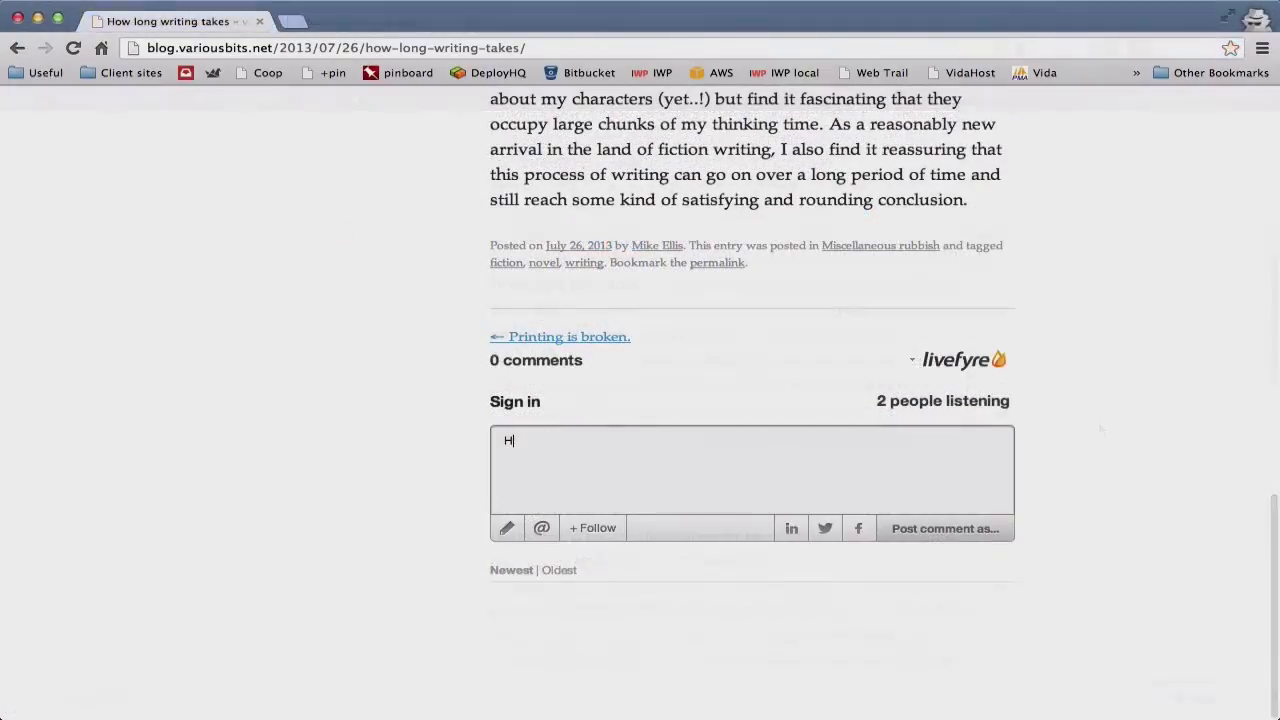
pyautogui.write('ey')
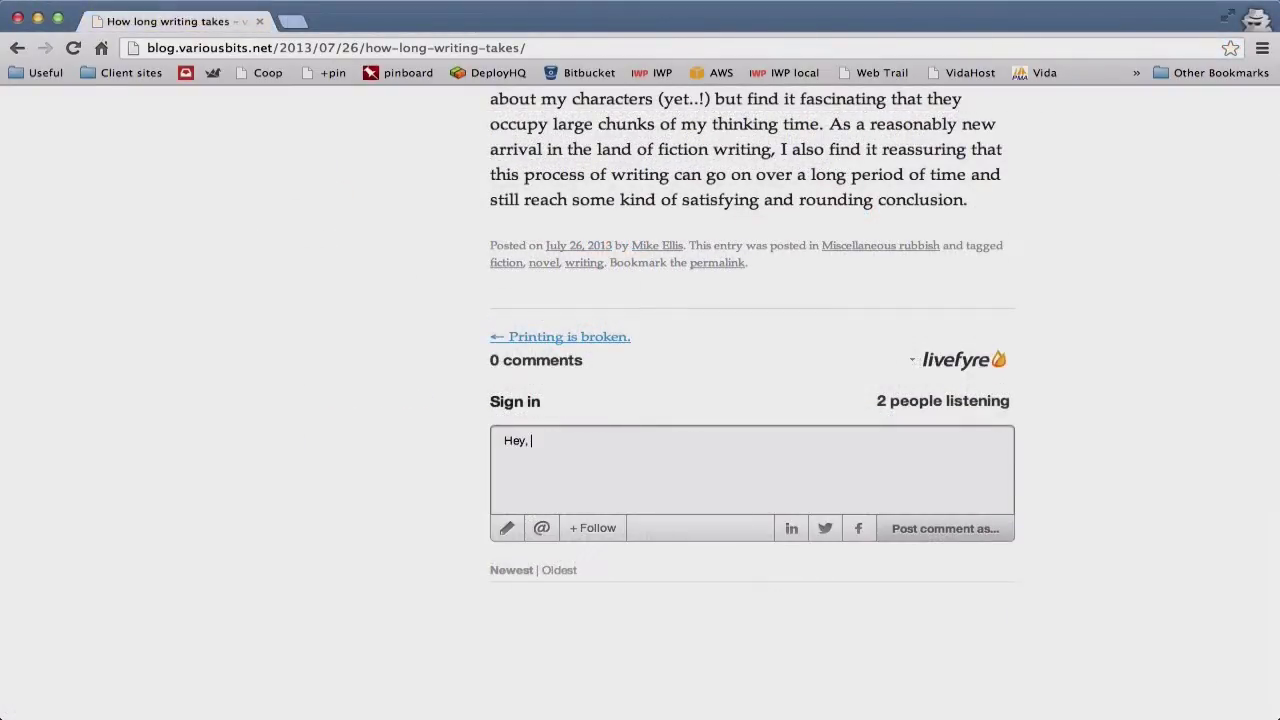
pyautogui.write(", great article. I'm writing some")
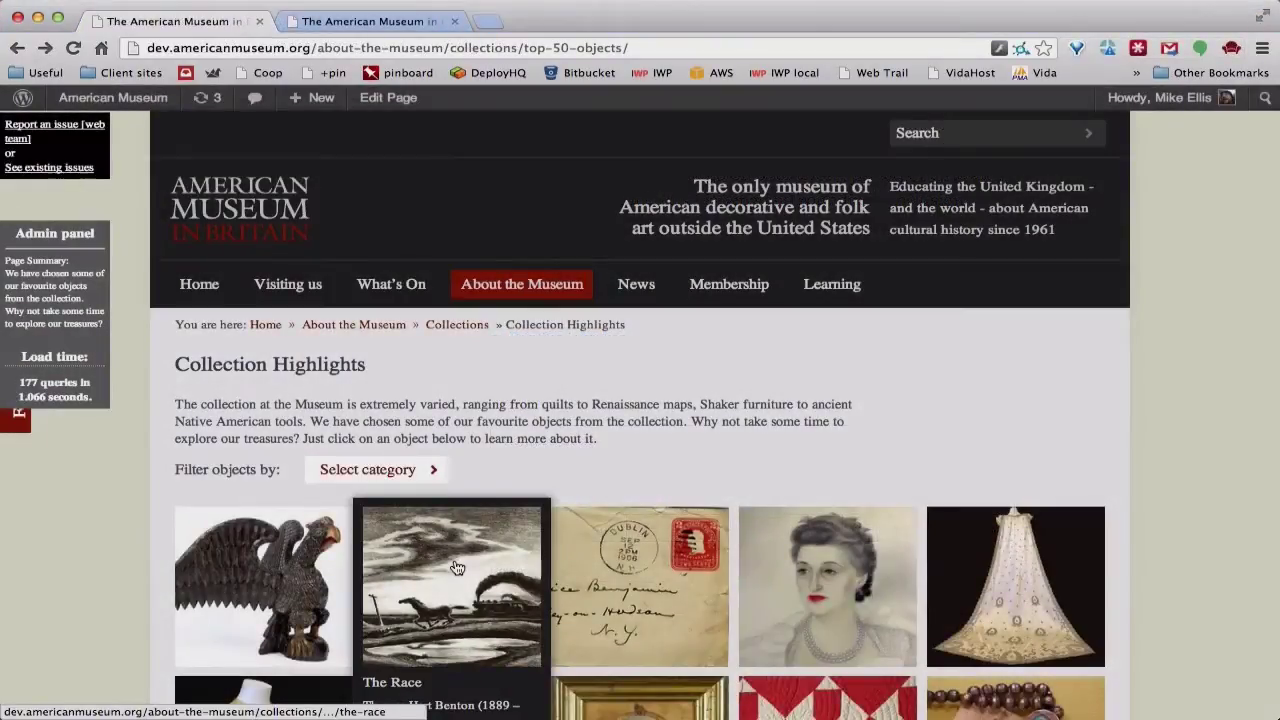
# Step: Change The Race's Object Number so it ends in 7, reading 1994.117
pyautogui.click(456, 568)
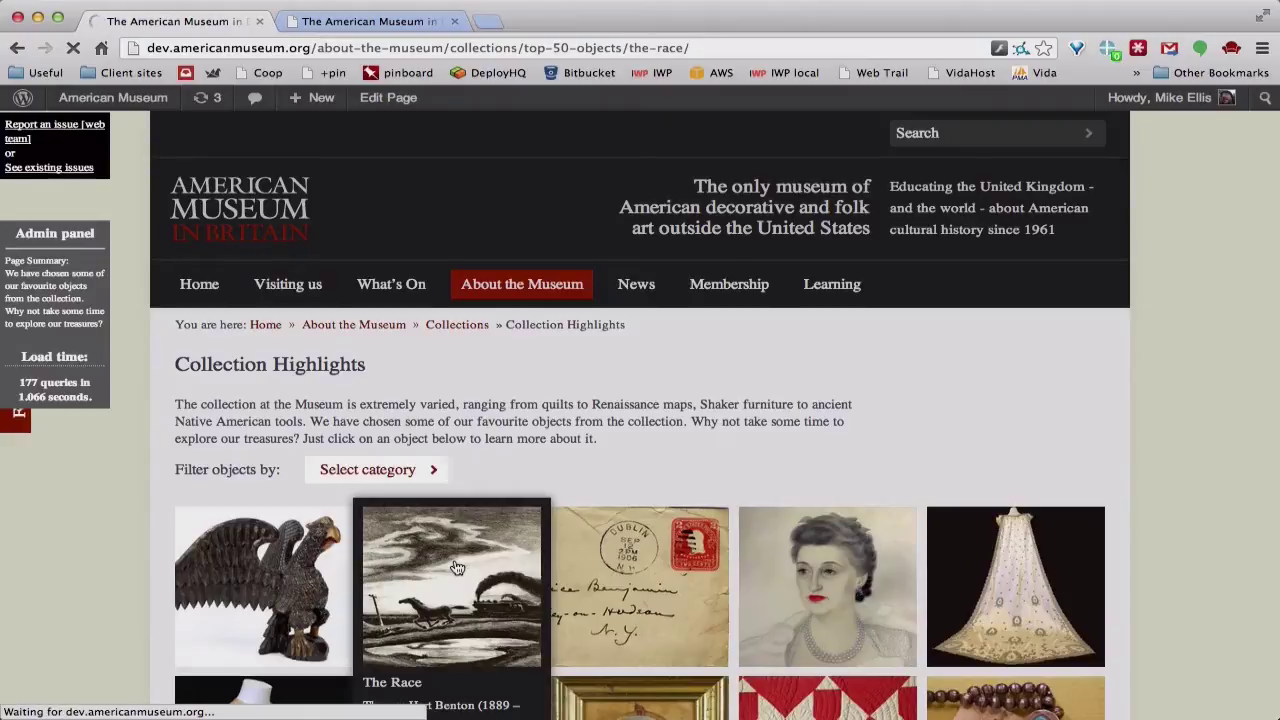
pyautogui.scroll(-4, 600, 566)
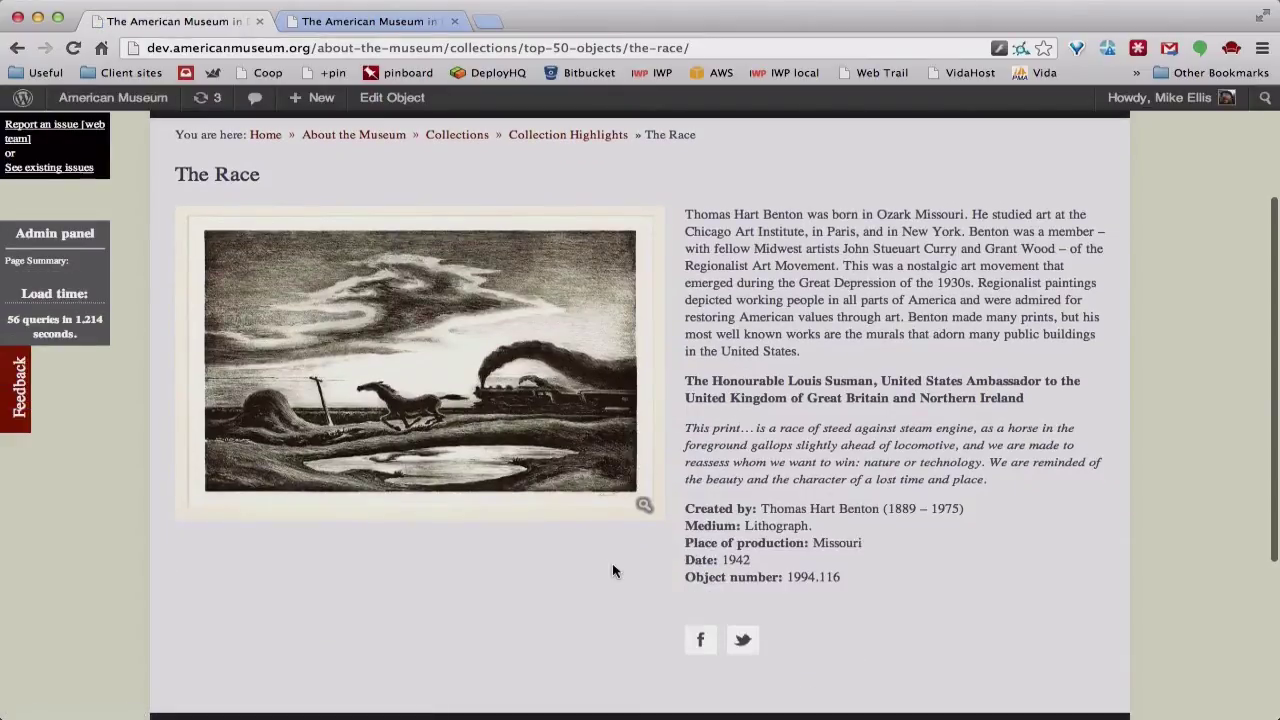
pyautogui.scroll(2, 612, 570)
pyautogui.click(389, 104)
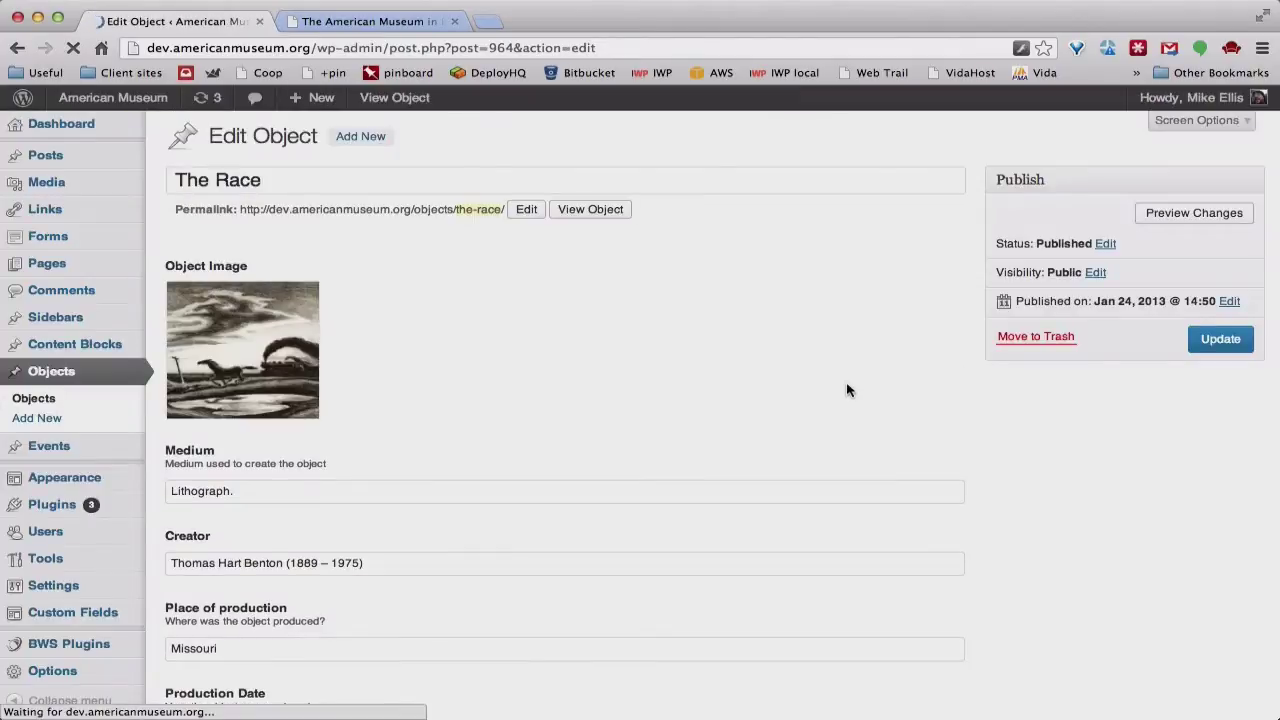
pyautogui.scroll(-8, 847, 390)
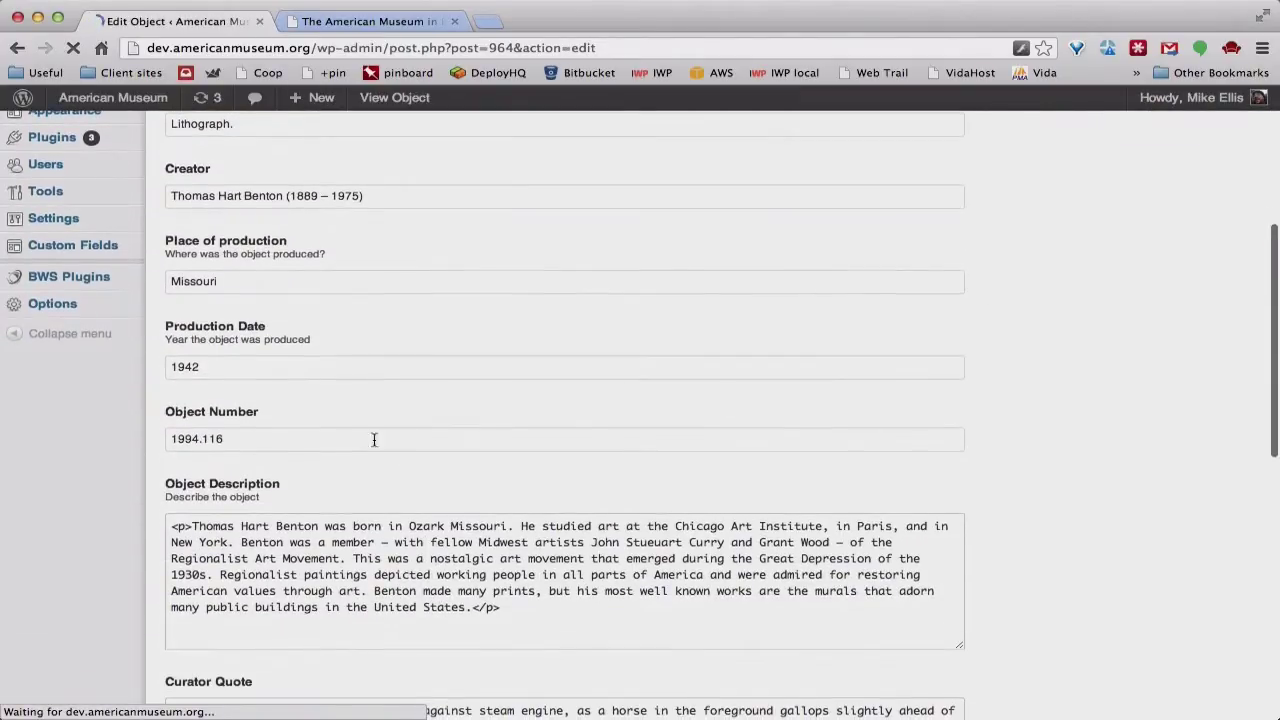
pyautogui.click(374, 440)
pyautogui.press('BackSpace')
pyautogui.write('7')
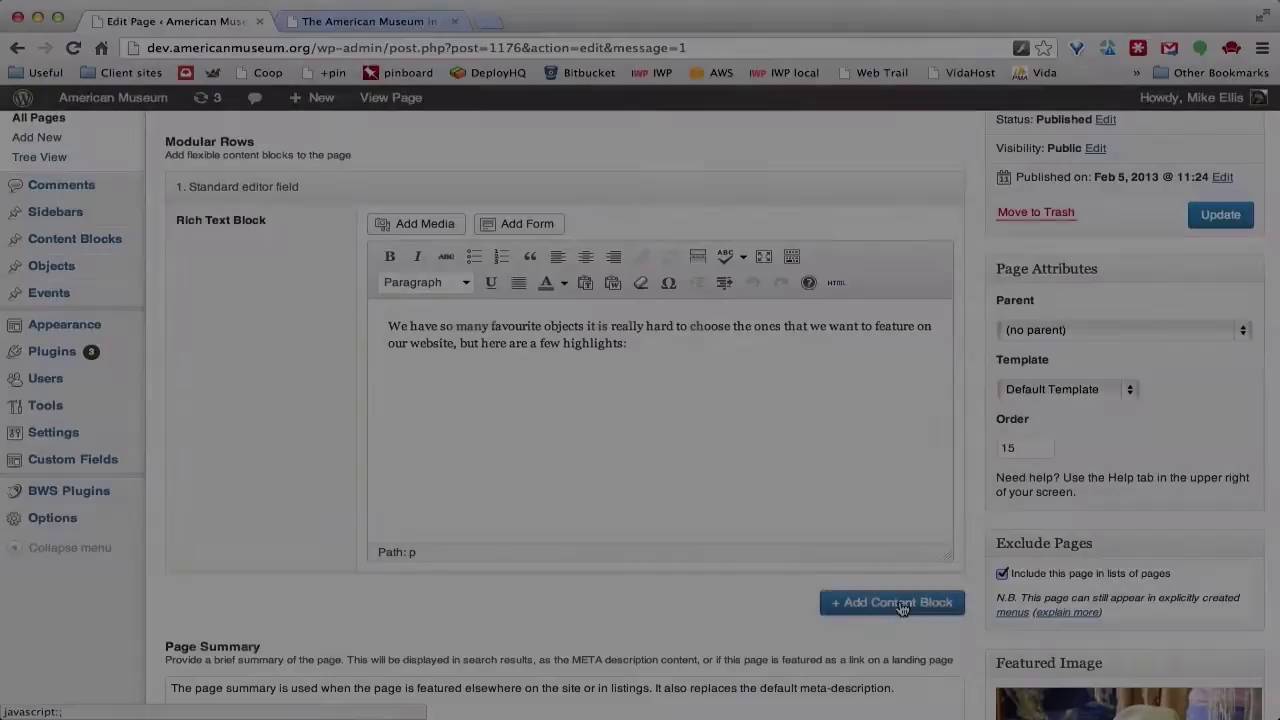
# Step: Add a Three Column Featured Item Row to the page with The Race in the left column
pyautogui.click(895, 603)
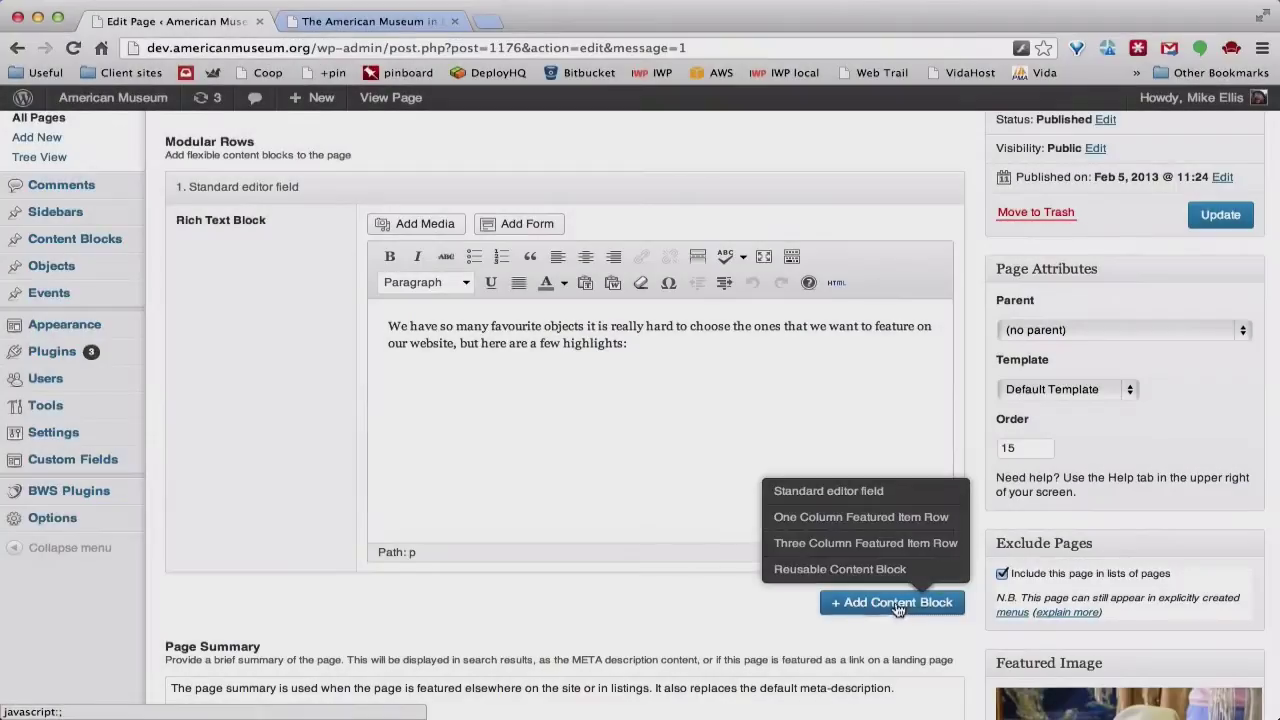
pyautogui.click(915, 543)
pyautogui.scroll(-3, 1064, 530)
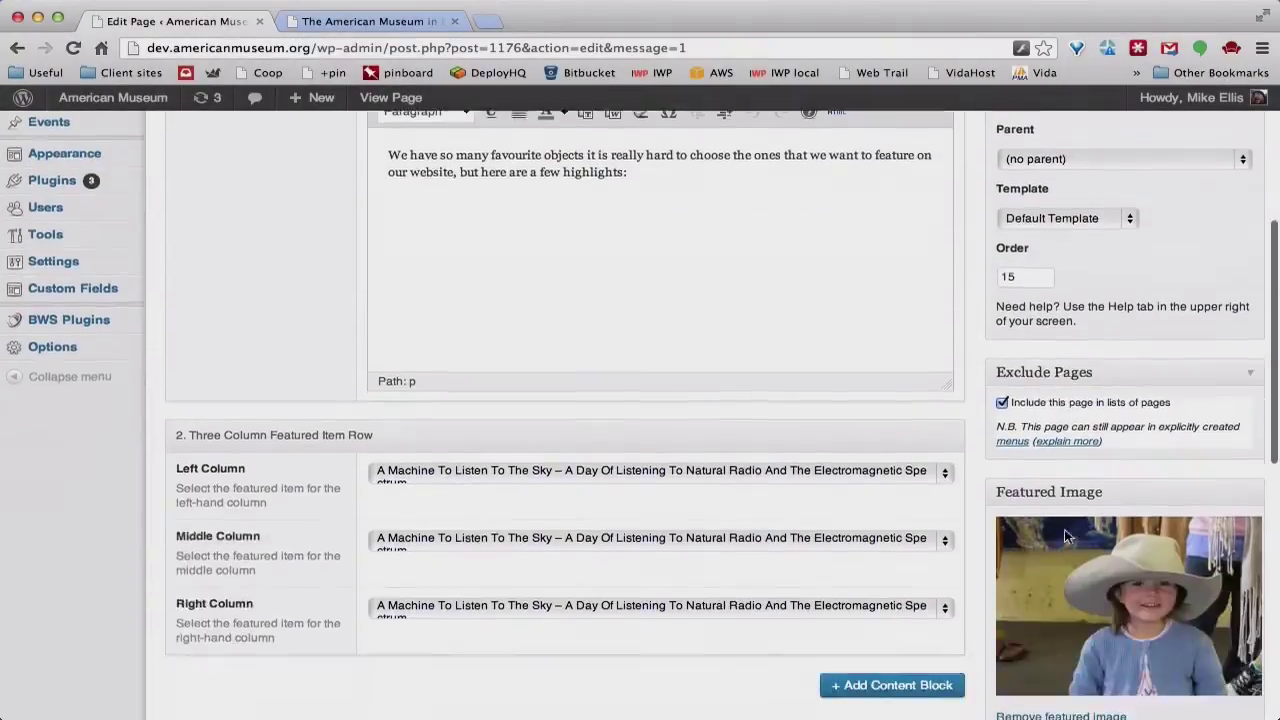
pyautogui.scroll(-3, 1064, 535)
pyautogui.click(596, 334)
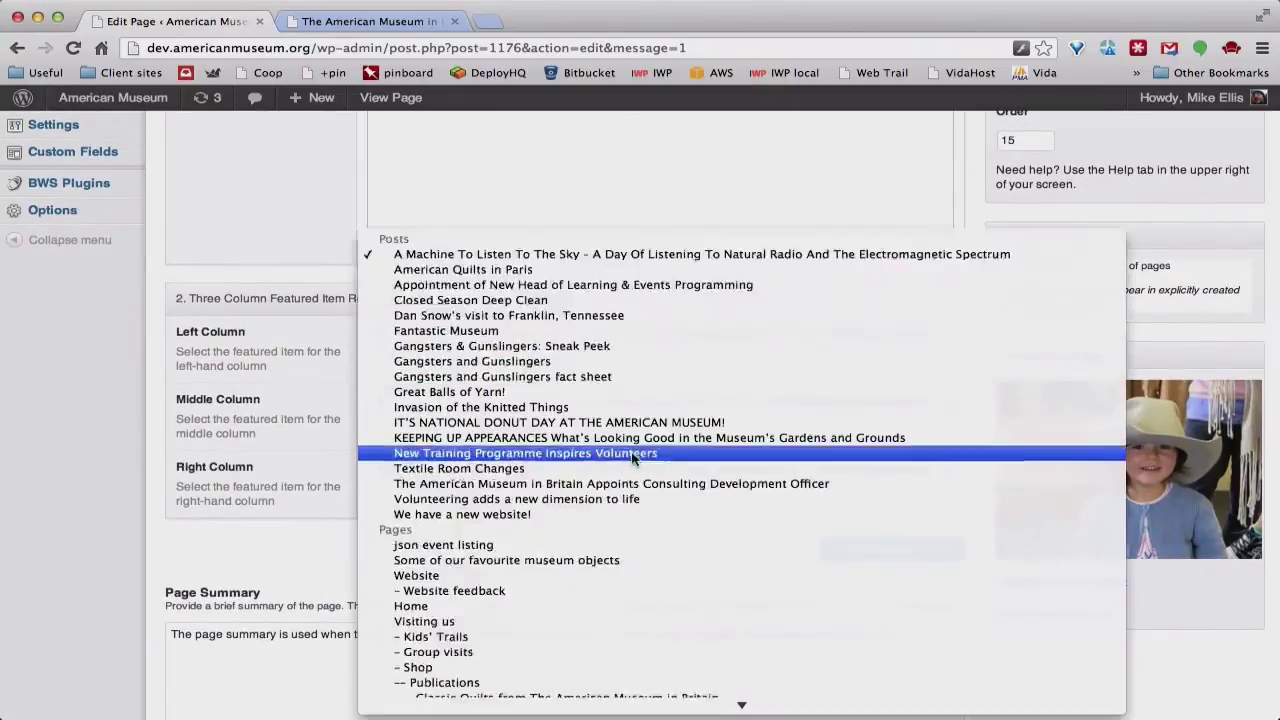
pyautogui.scroll(-10, 632, 459)
pyautogui.click(632, 456)
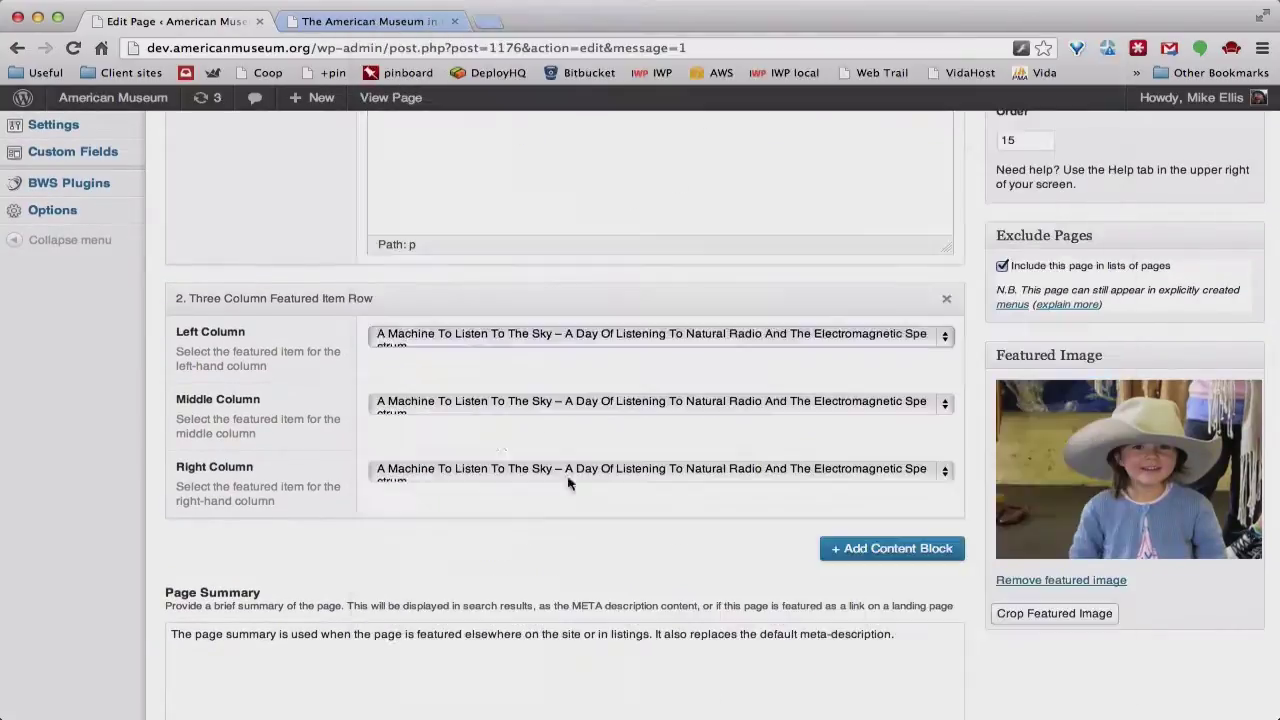
pyautogui.click(512, 406)
pyautogui.scroll(-5, 525, 536)
pyautogui.scroll(-15, 525, 536)
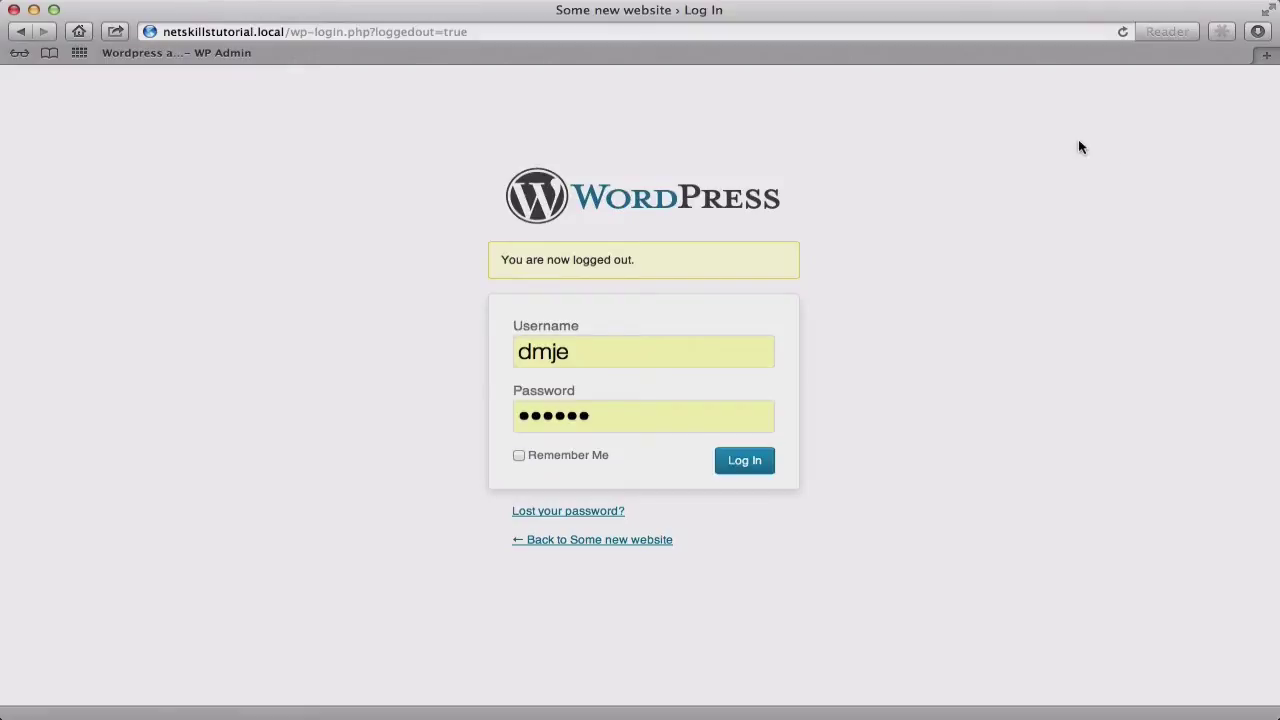
# Step: Log in, then trash the Hello world! post and delete it permanently
pyautogui.click(683, 365)
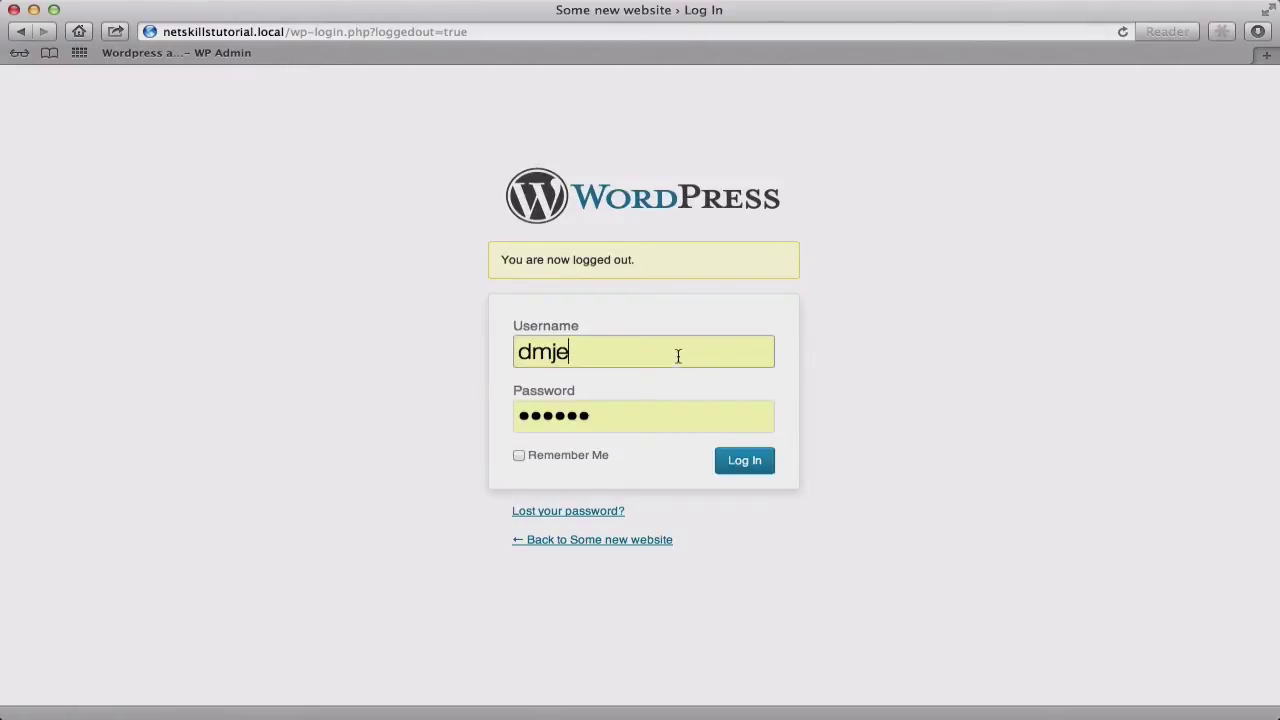
pyautogui.click(769, 459)
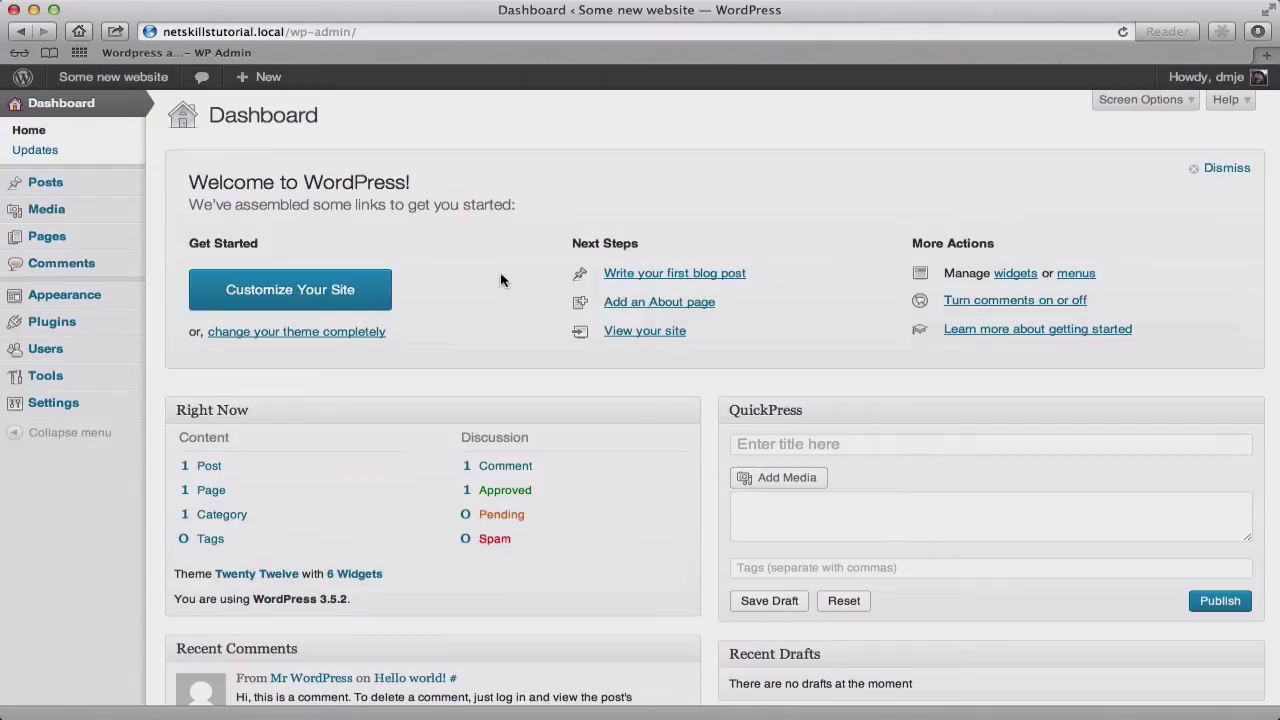
pyautogui.moveTo(86, 190)
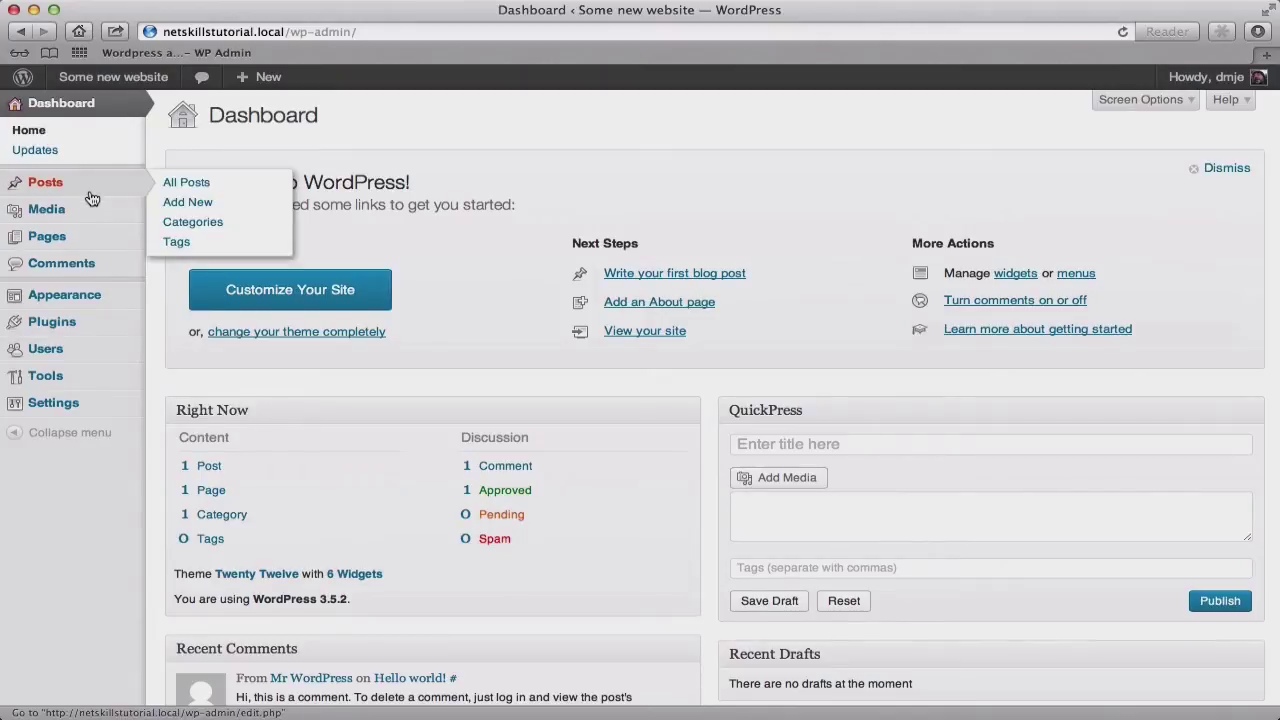
pyautogui.click(213, 191)
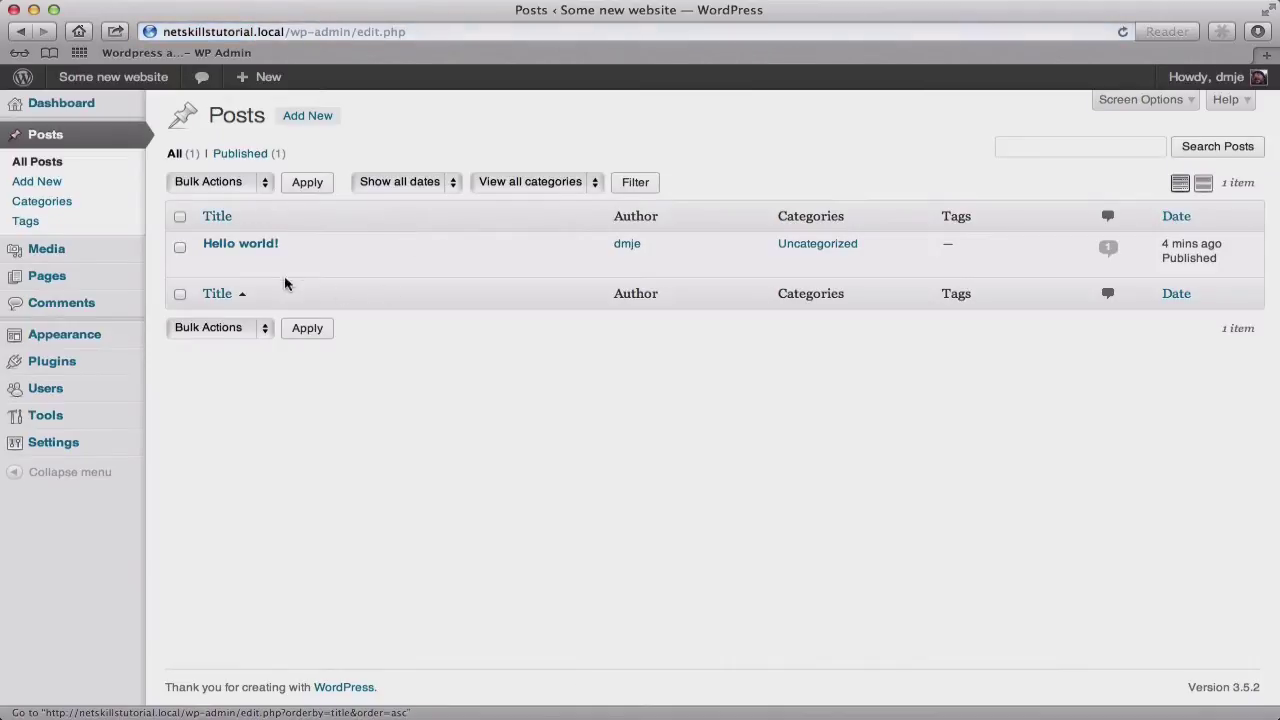
pyautogui.click(300, 262)
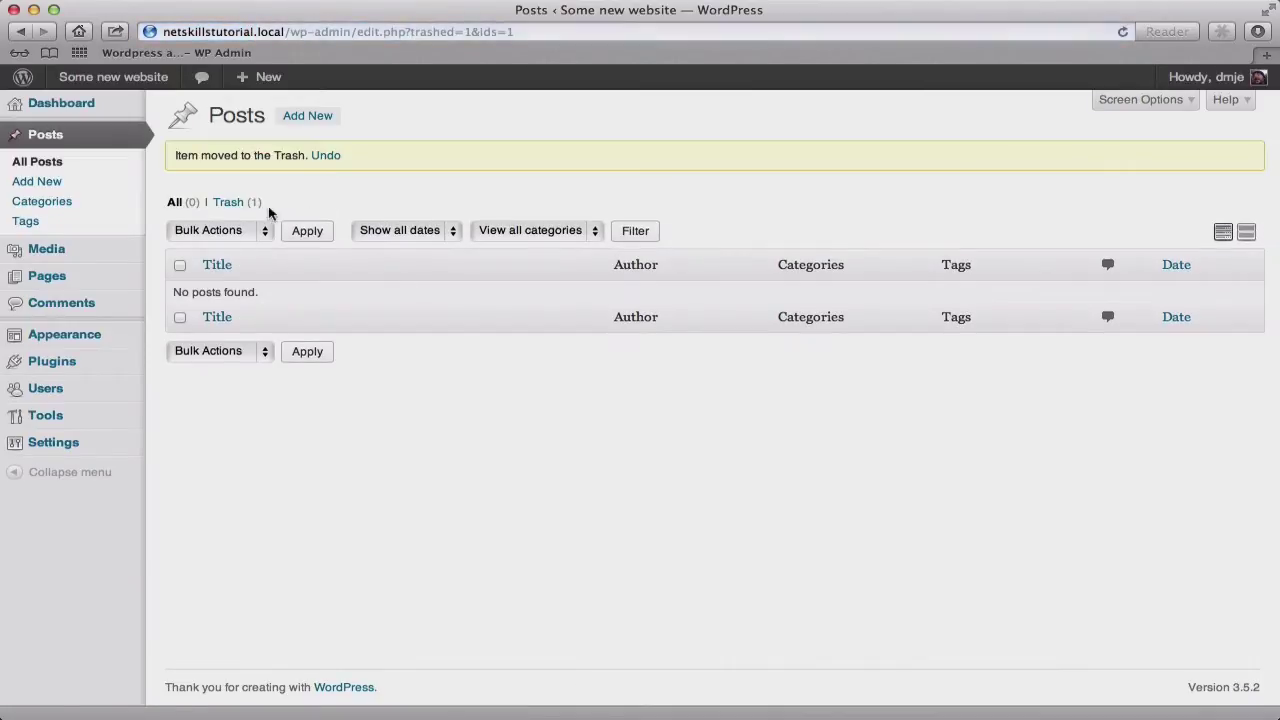
pyautogui.click(244, 205)
pyautogui.click(745, 181)
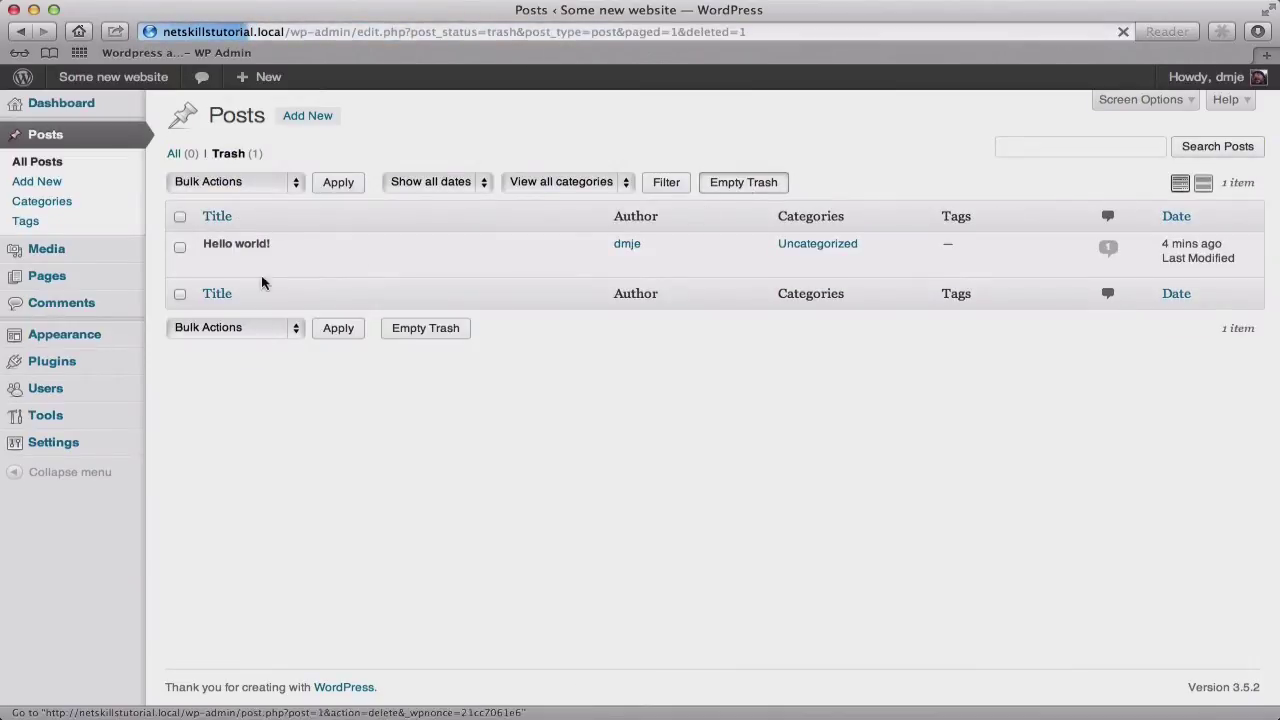
# Step: Move Sample Page to the trash and reload the pages list
pyautogui.click(83, 278)
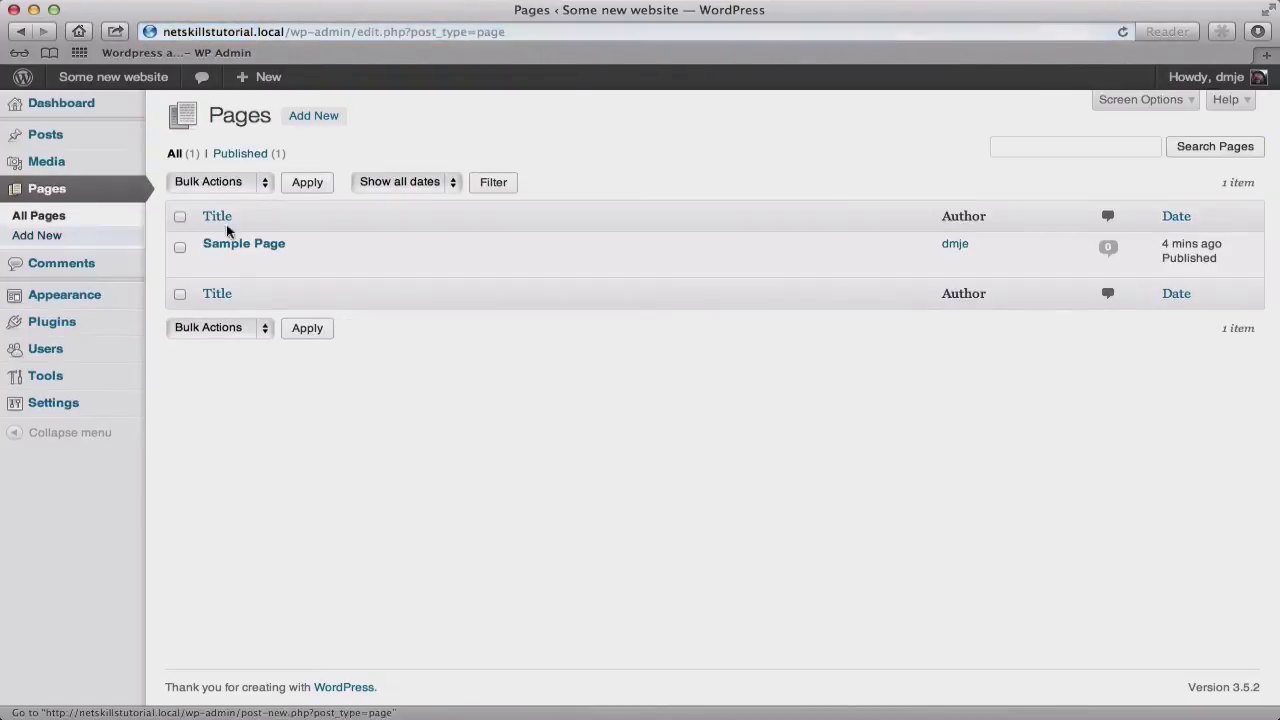
pyautogui.click(311, 262)
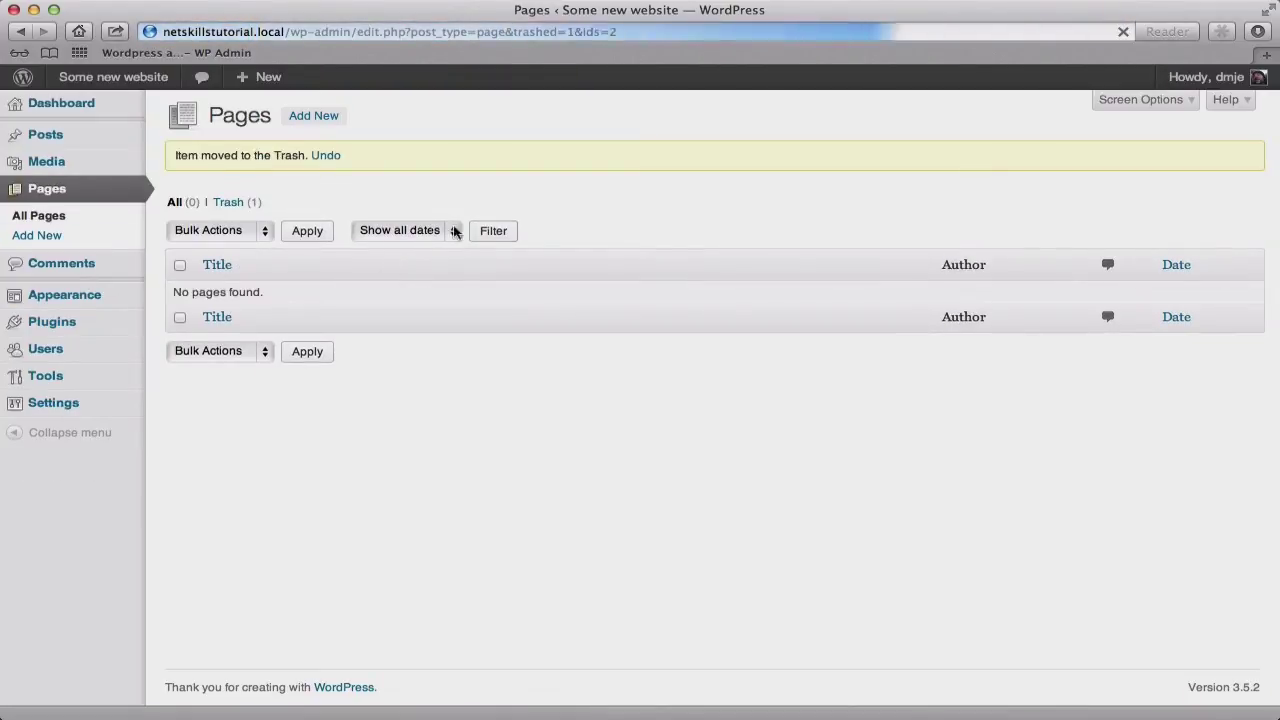
pyautogui.click(110, 224)
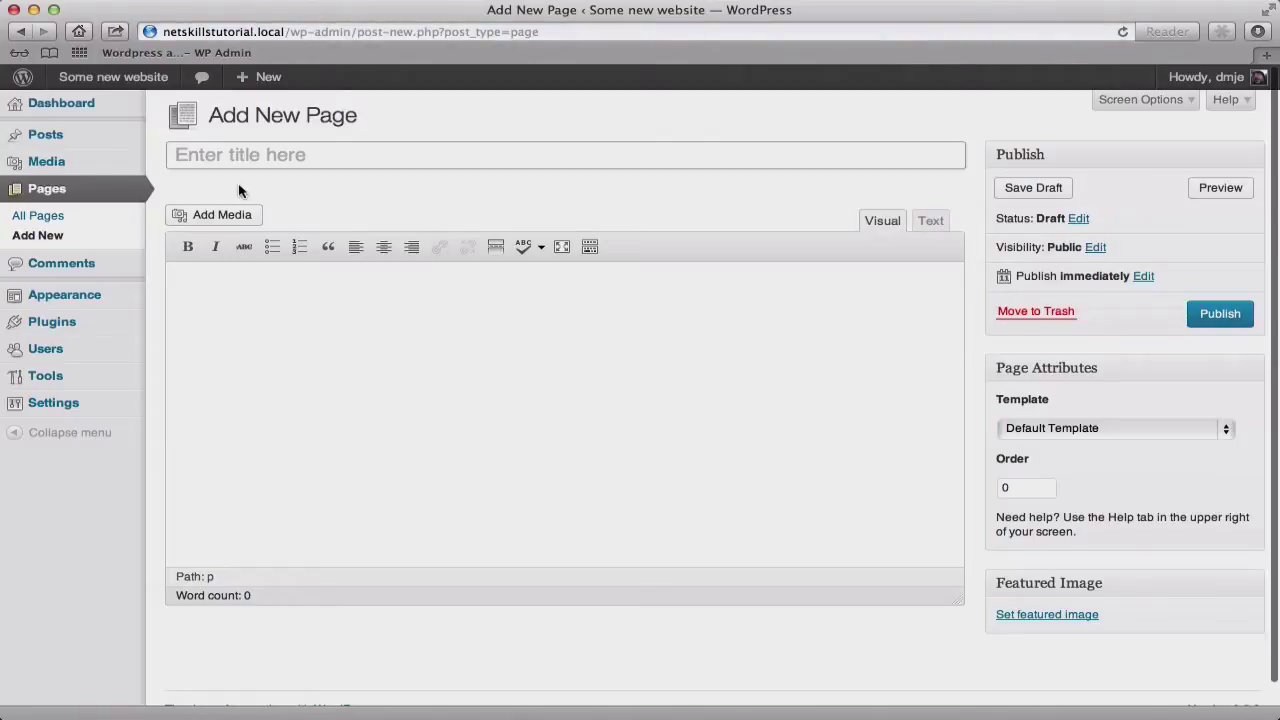
# Step: Publish a new page titled home
pyautogui.click(222, 158)
pyautogui.write('home')
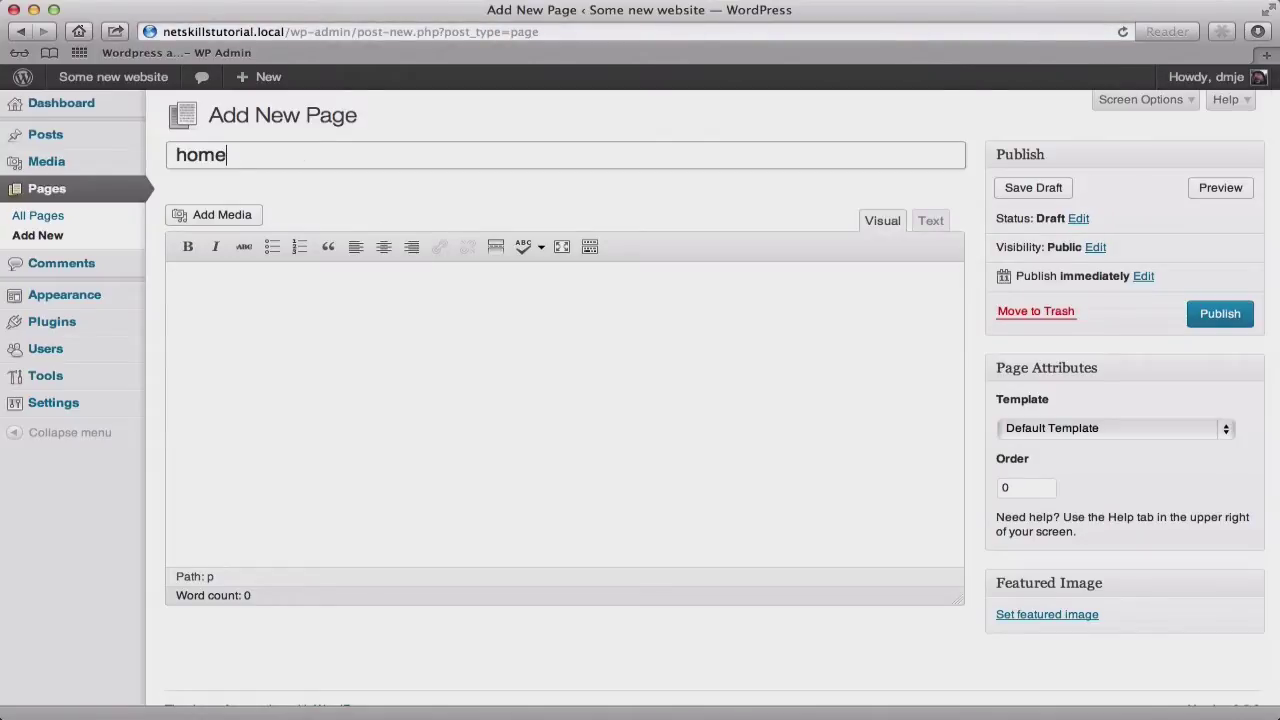
pyautogui.click(1217, 315)
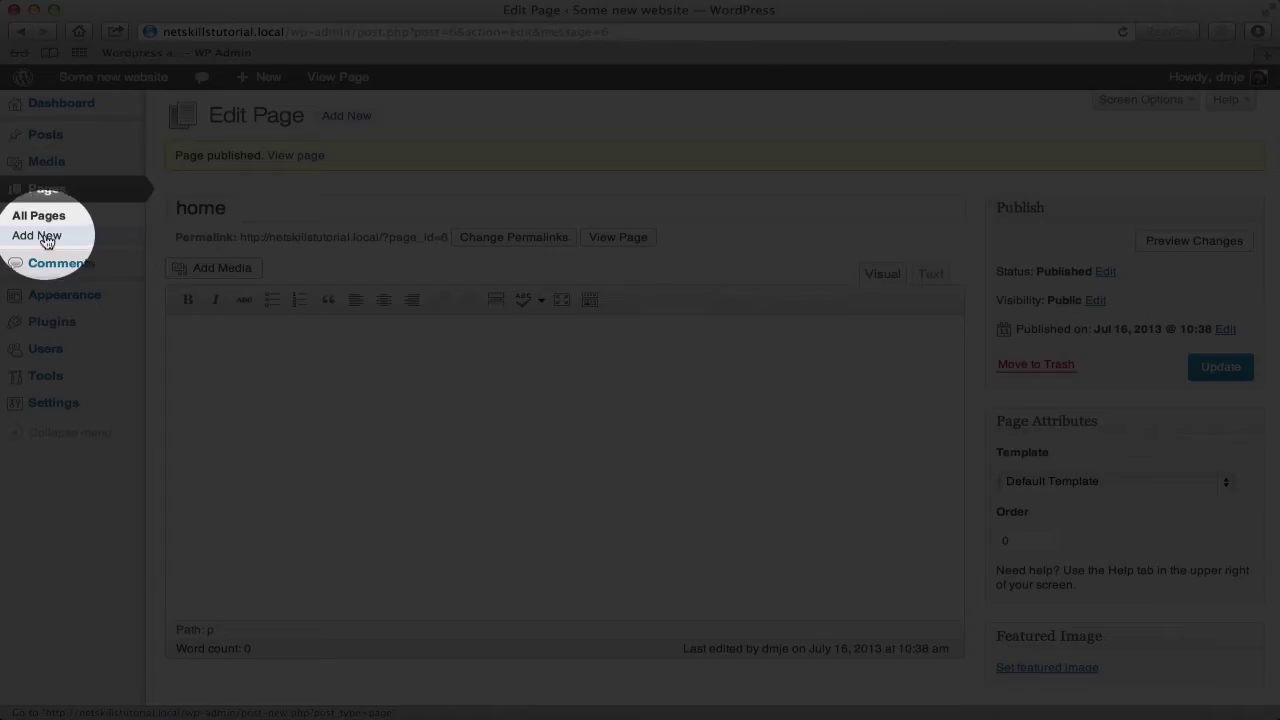
# Step: Create a second new page titled news
pyautogui.click(40, 238)
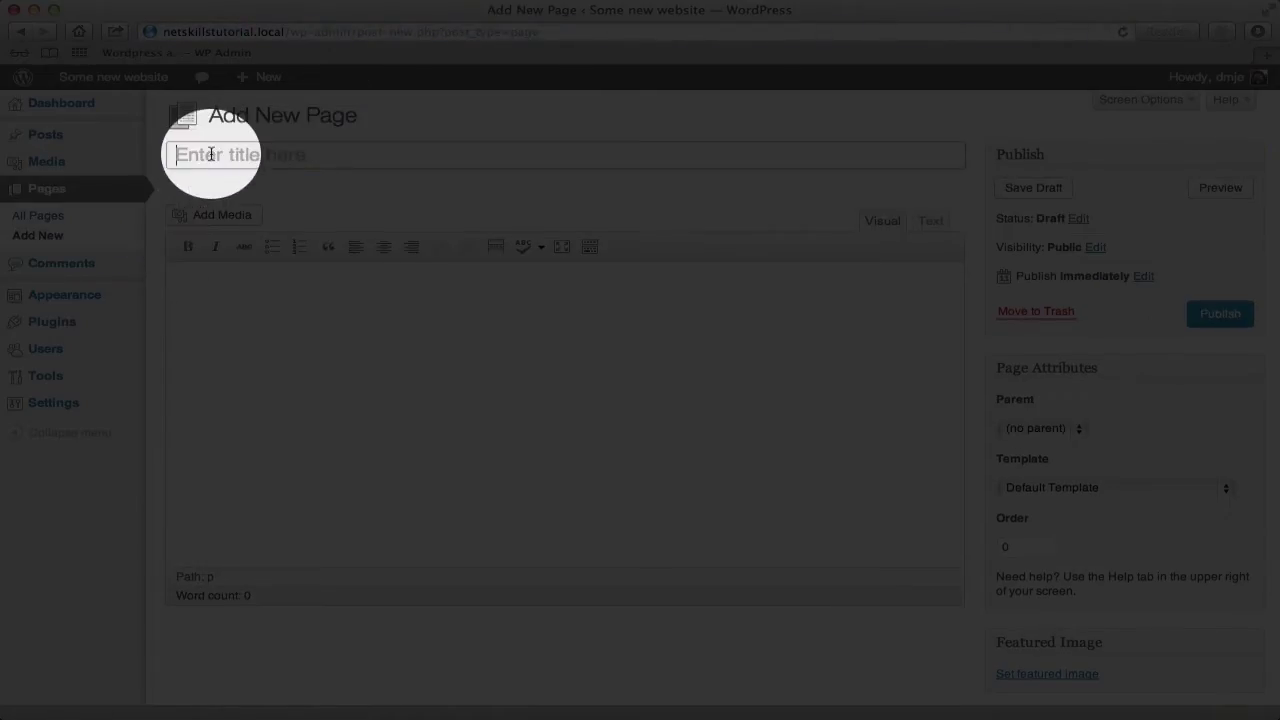
pyautogui.click(210, 158)
pyautogui.write('news')
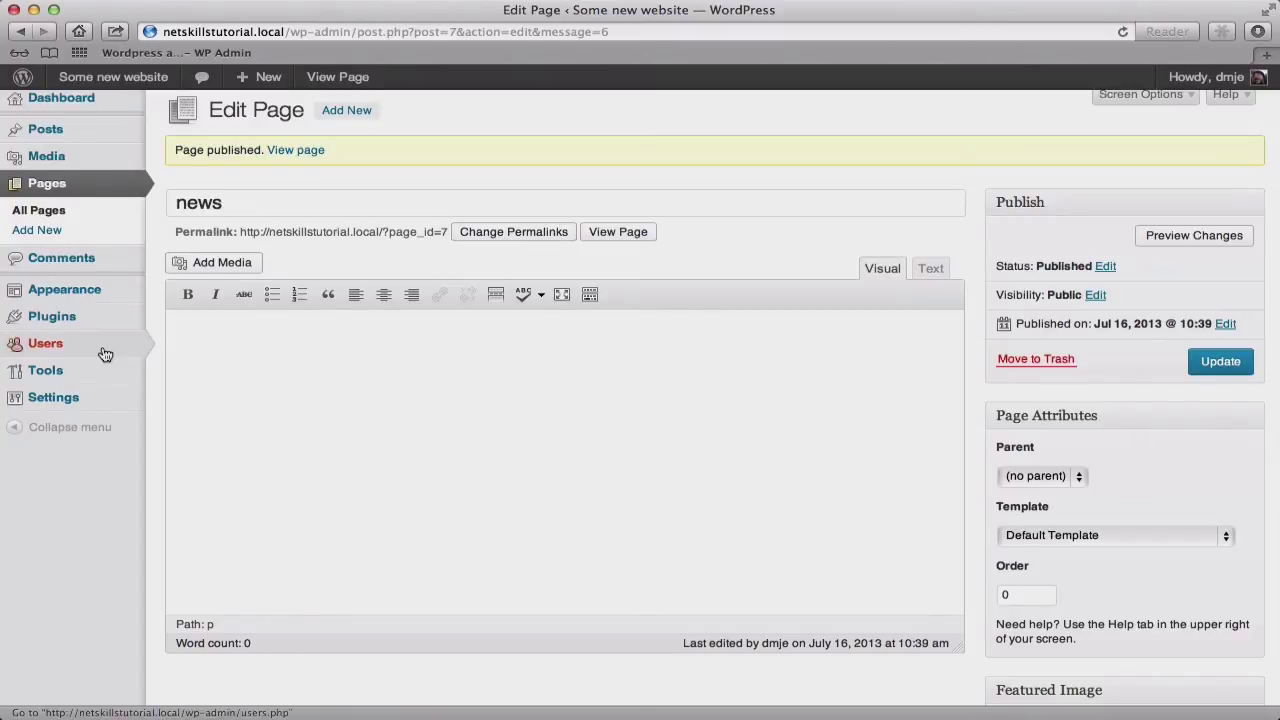
# Step: Save the permalink structure as Month and name (/%year%/%monthnum%/%postname%/)
pyautogui.moveTo(80, 378)
pyautogui.moveTo(74, 400)
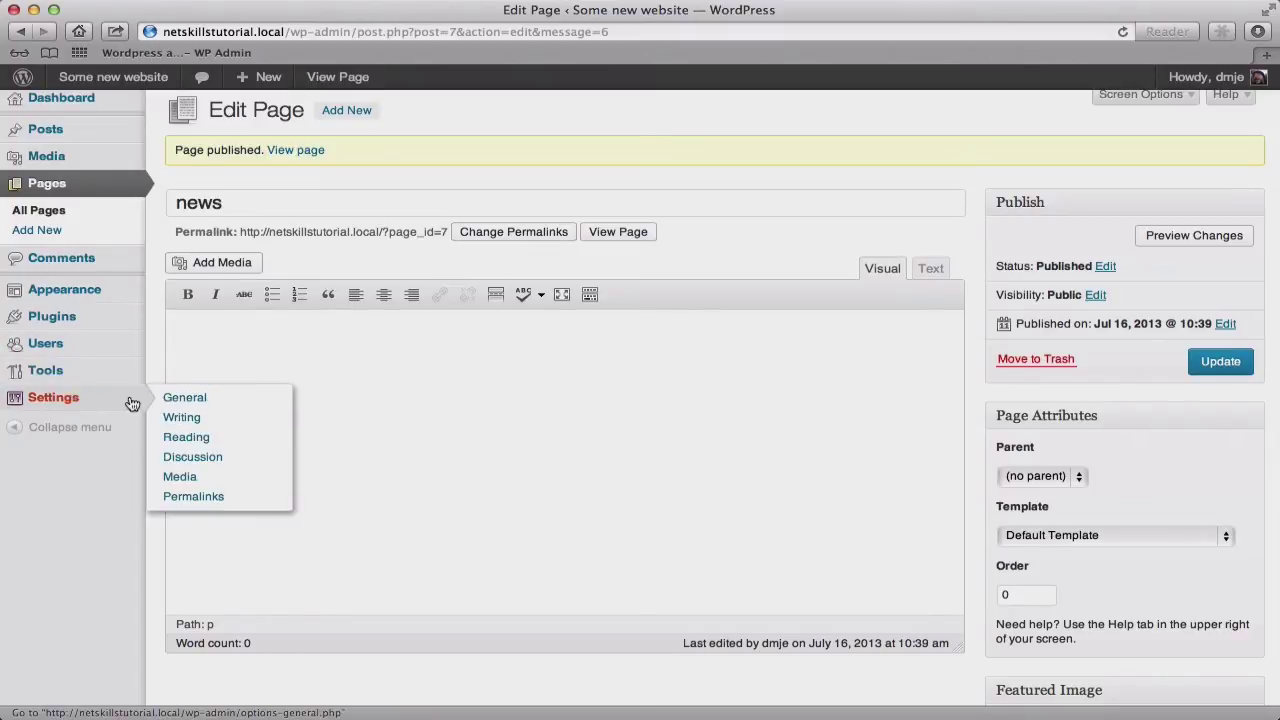
pyautogui.click(215, 500)
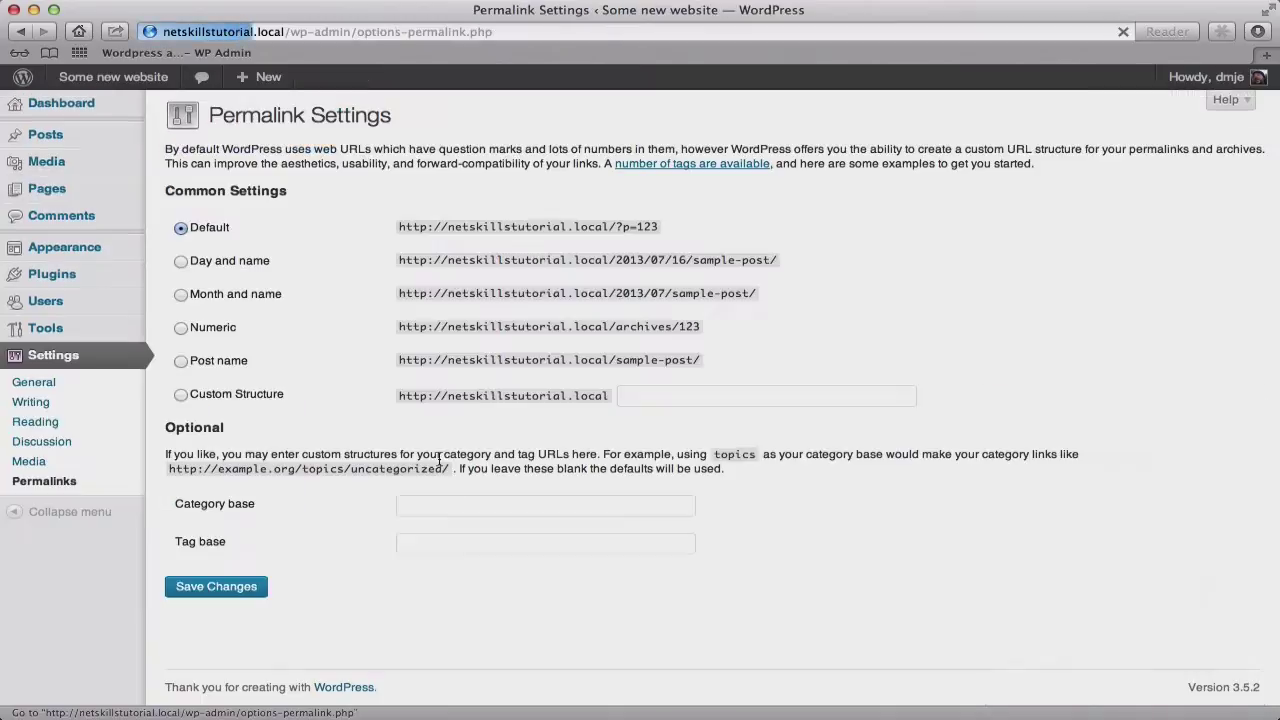
pyautogui.click(181, 295)
pyautogui.click(215, 588)
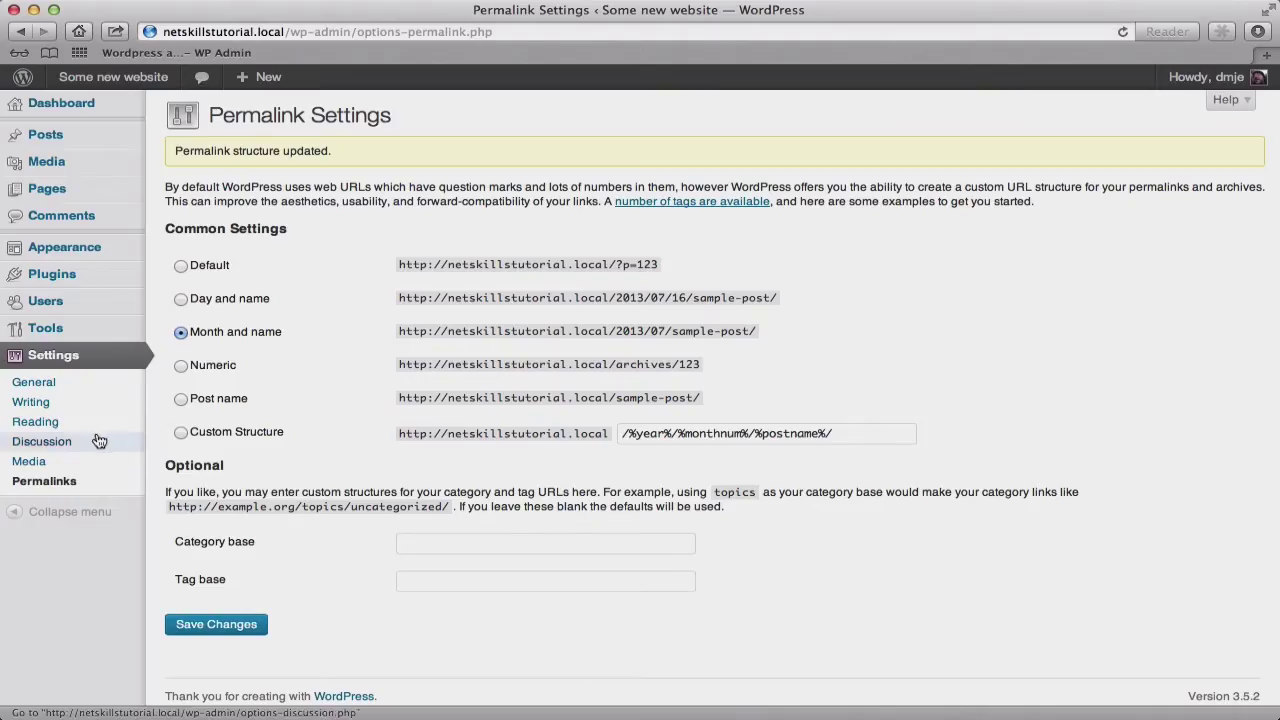
# Step: Set Reading to a static front page home with news as the posts page, and save
pyautogui.click(58, 423)
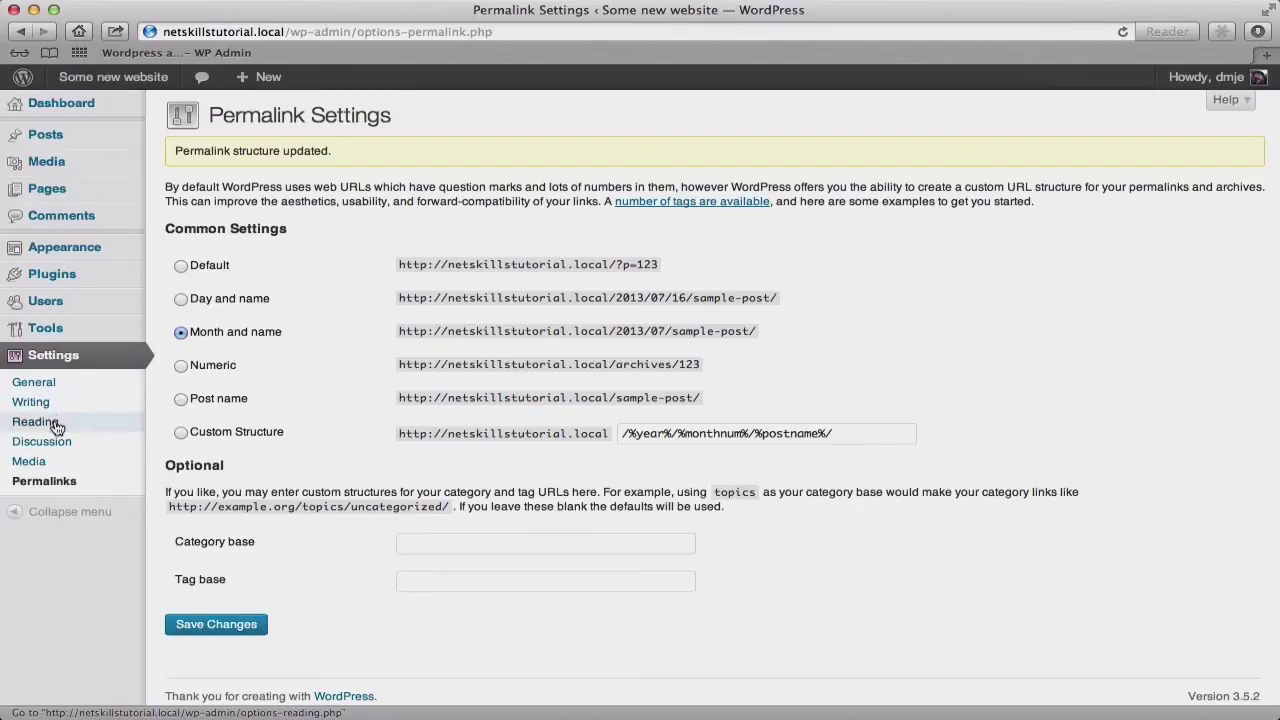
pyautogui.click(400, 186)
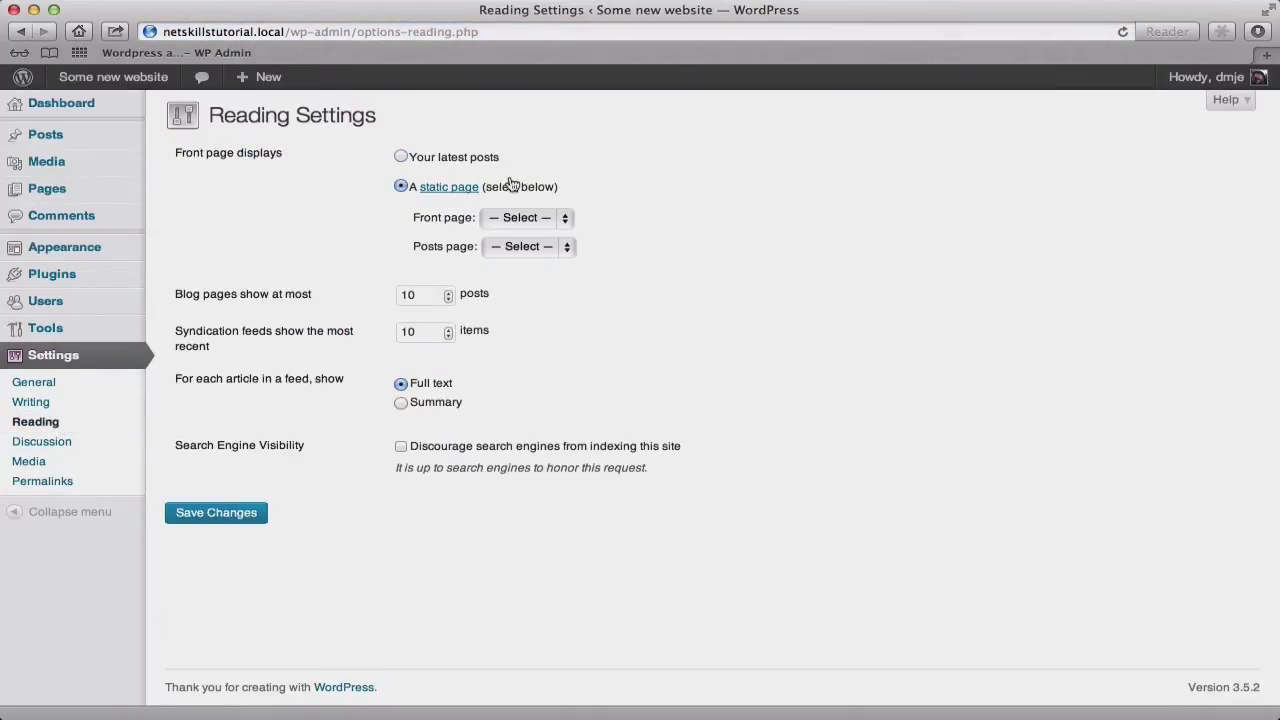
pyautogui.click(549, 219)
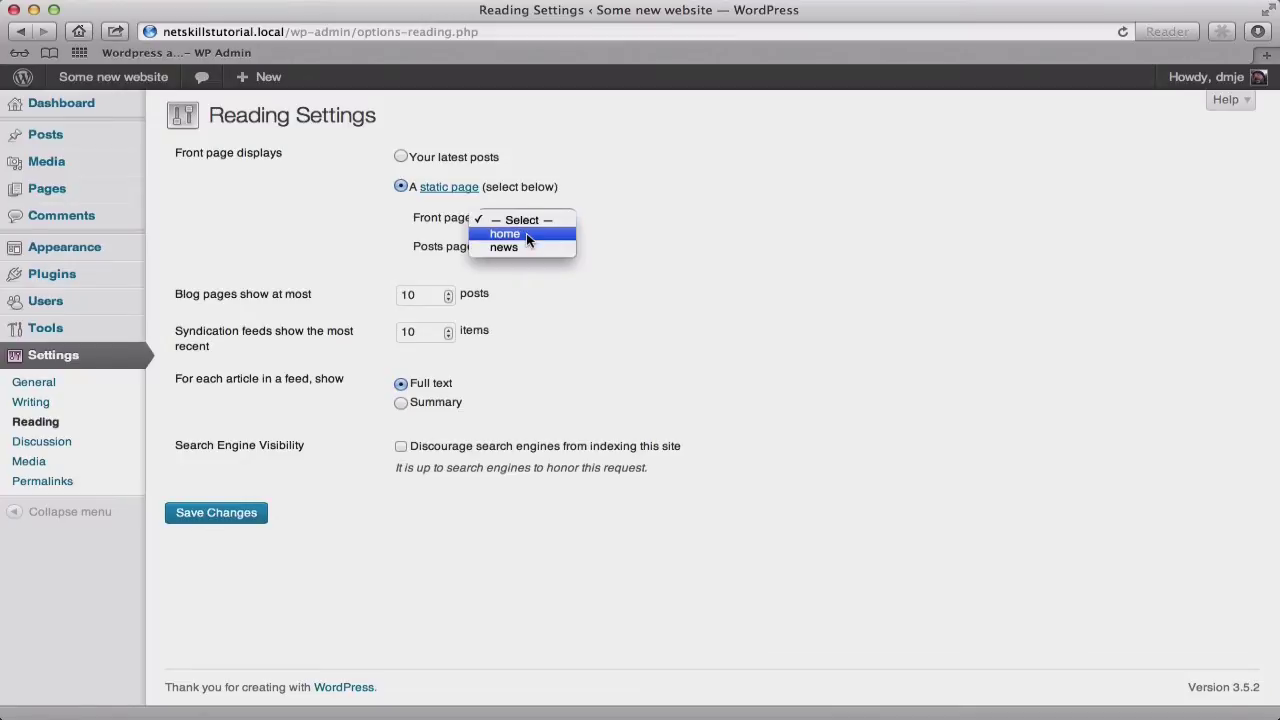
pyautogui.click(526, 233)
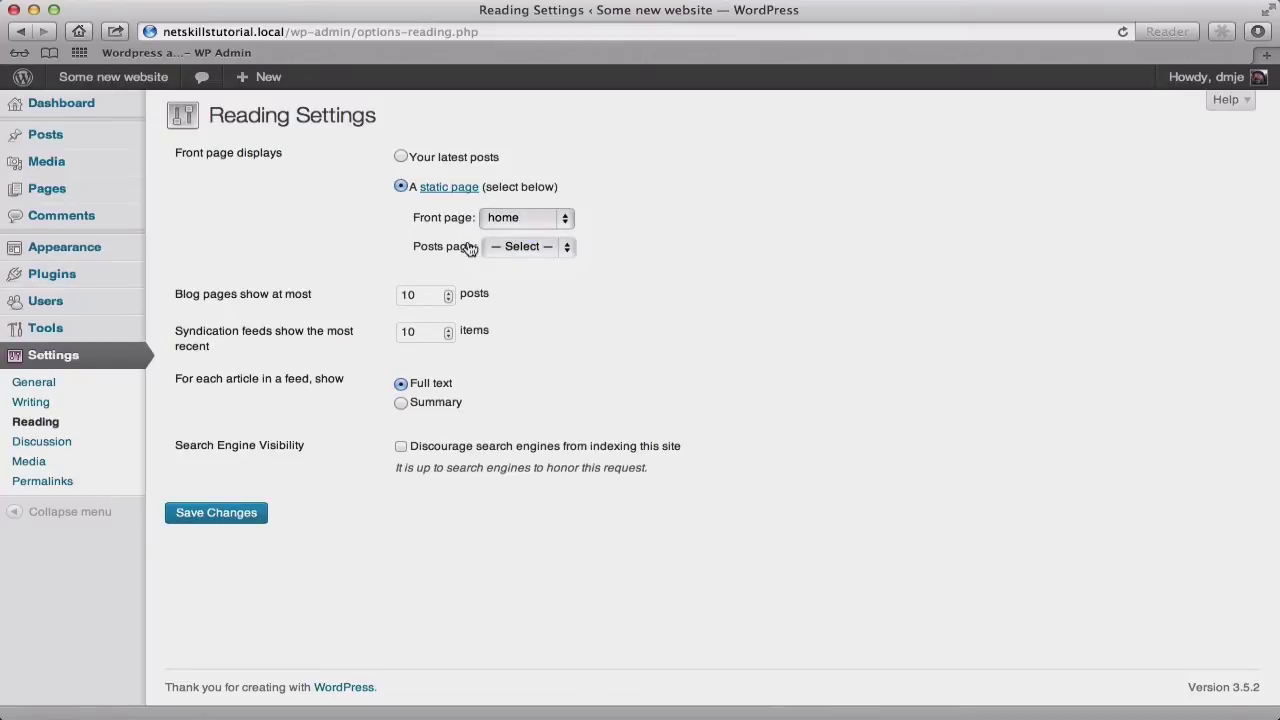
pyautogui.click(532, 248)
pyautogui.click(535, 276)
pyautogui.click(222, 516)
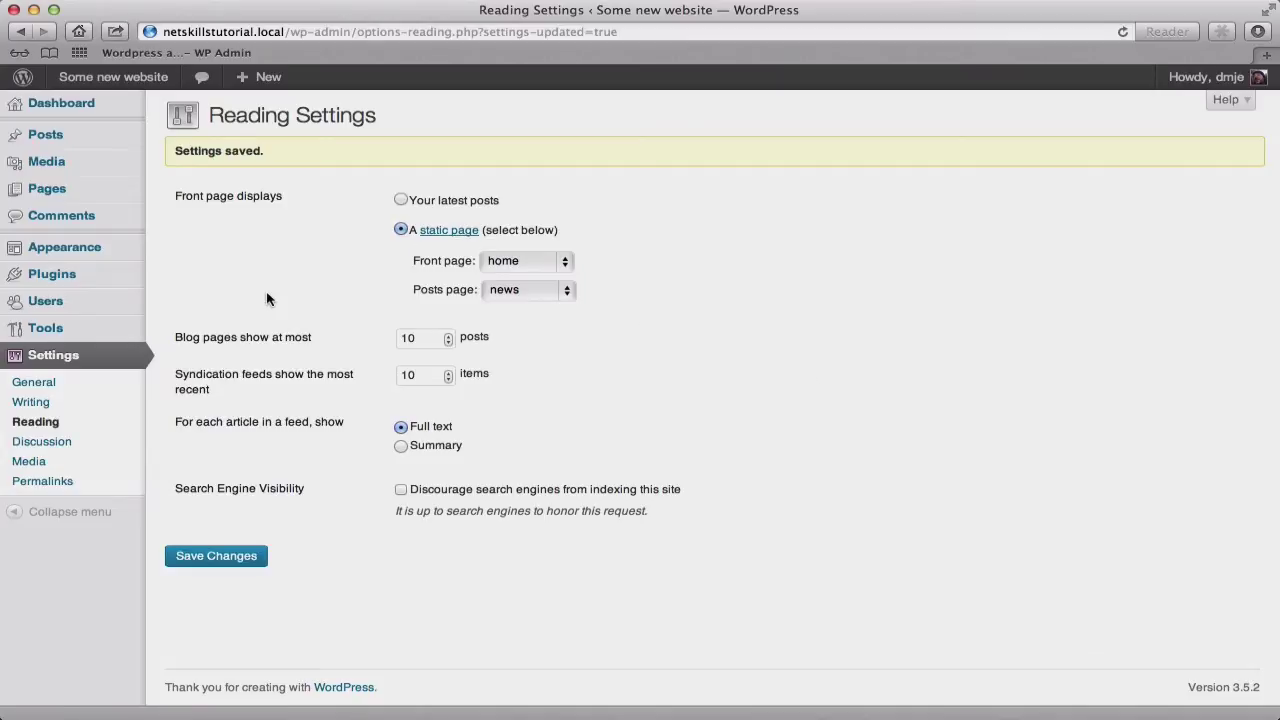
# Step: View the live site in a new tab, visiting the NEWS page and then HOME
pyautogui.keyDown('super'); pyautogui.click(114, 78); pyautogui.keyUp('super')
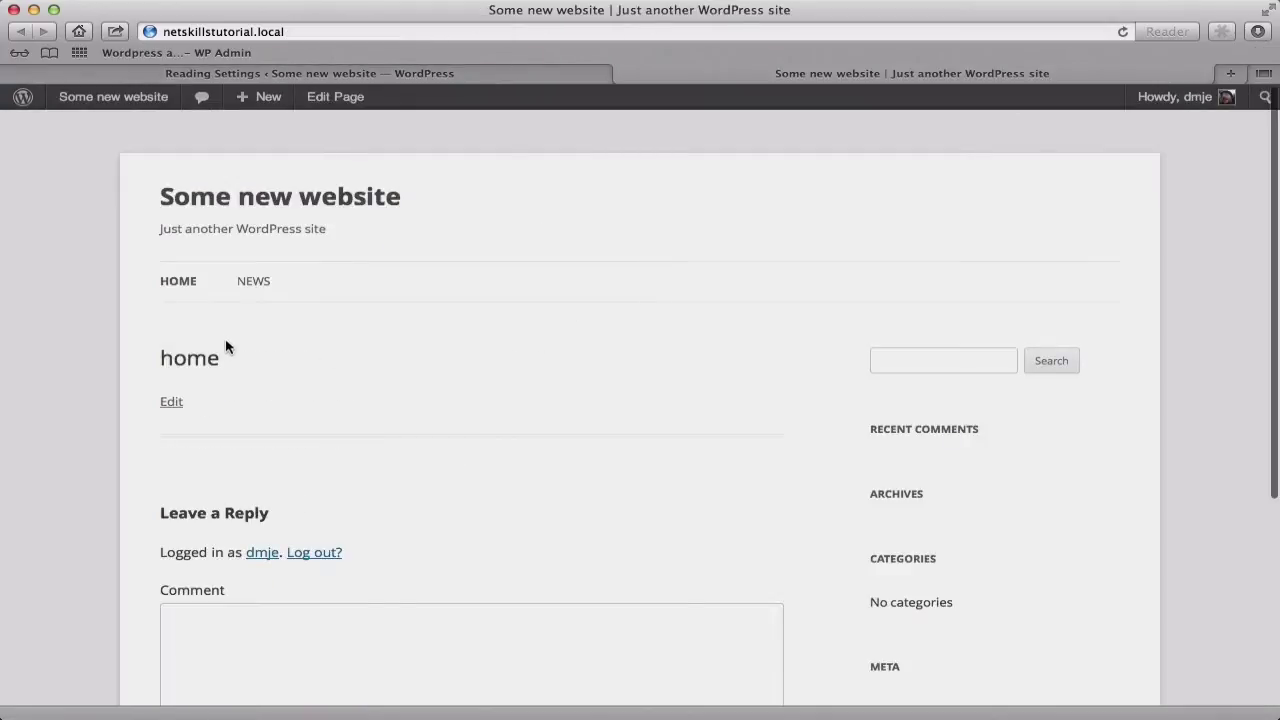
pyautogui.click(262, 286)
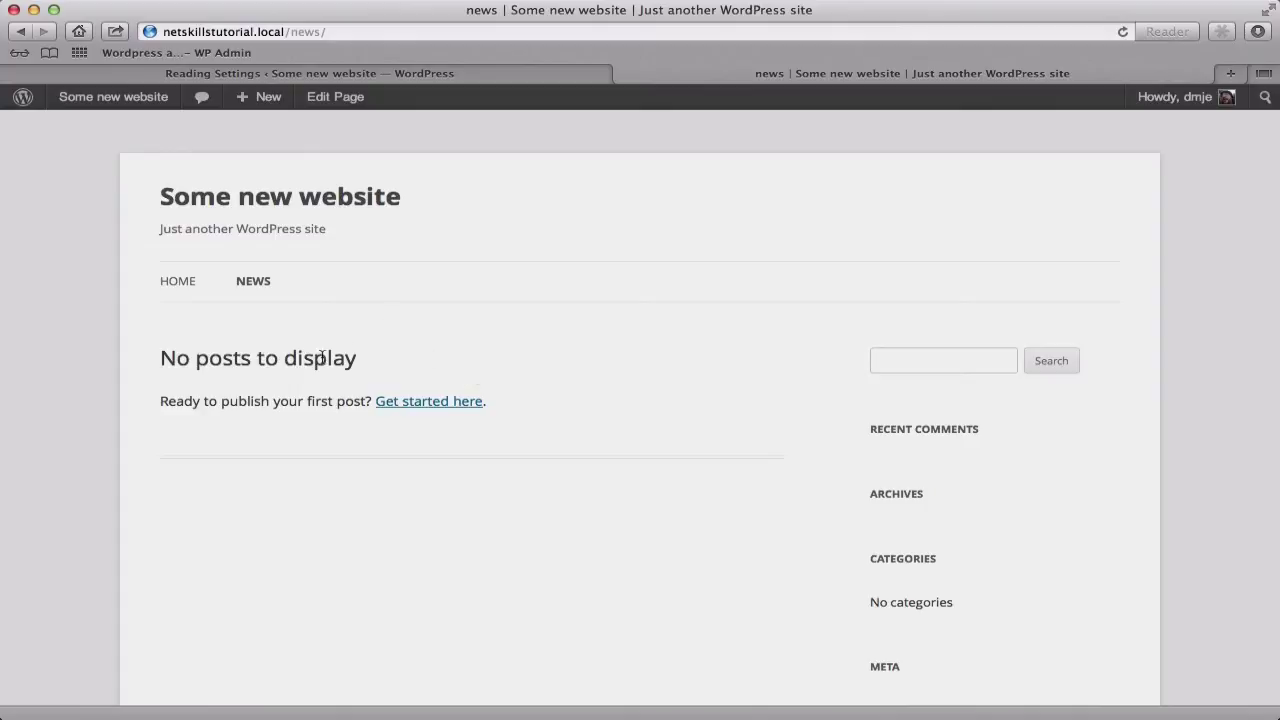
pyautogui.scroll(-3, 596, 385)
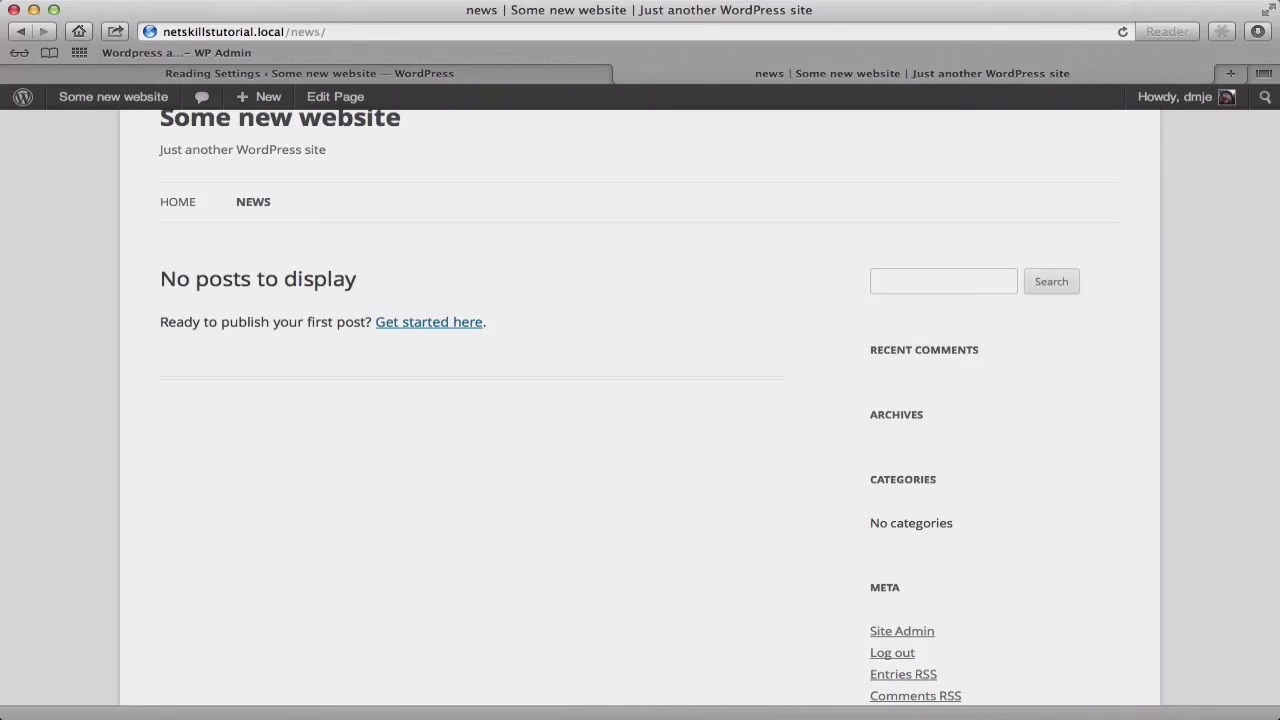
pyautogui.click(186, 206)
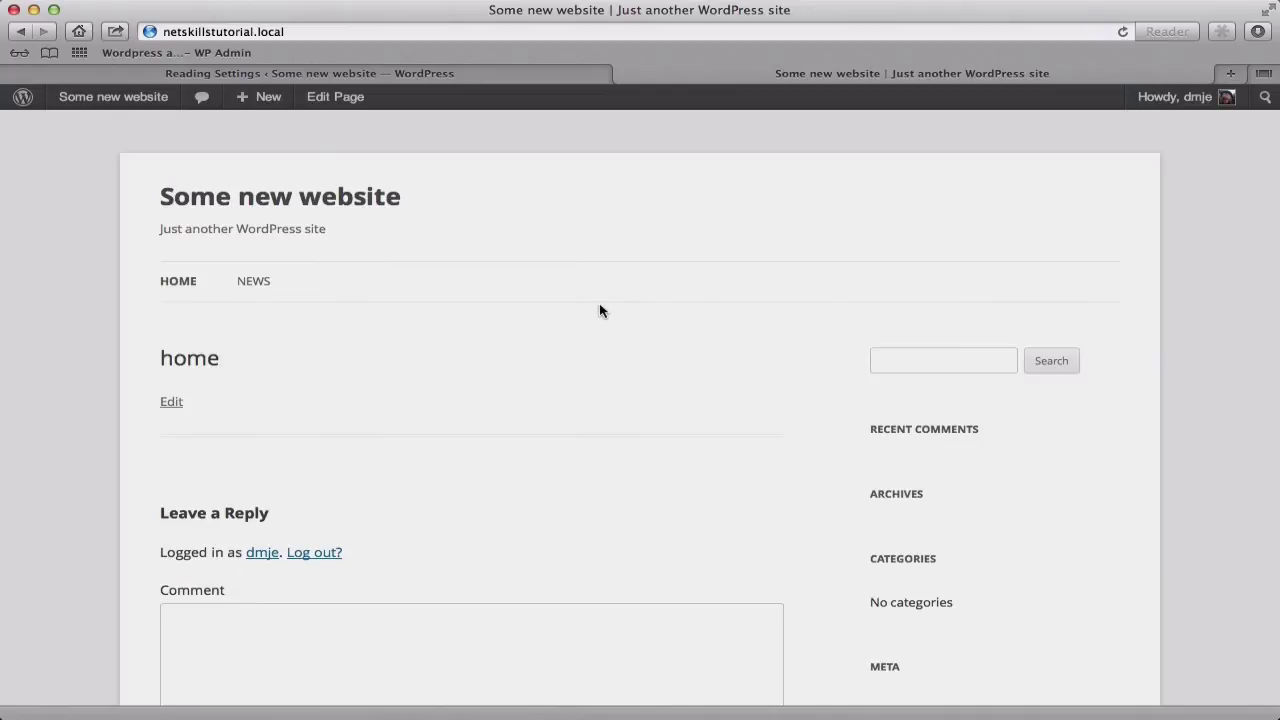
pyautogui.scroll(-2, 600, 311)
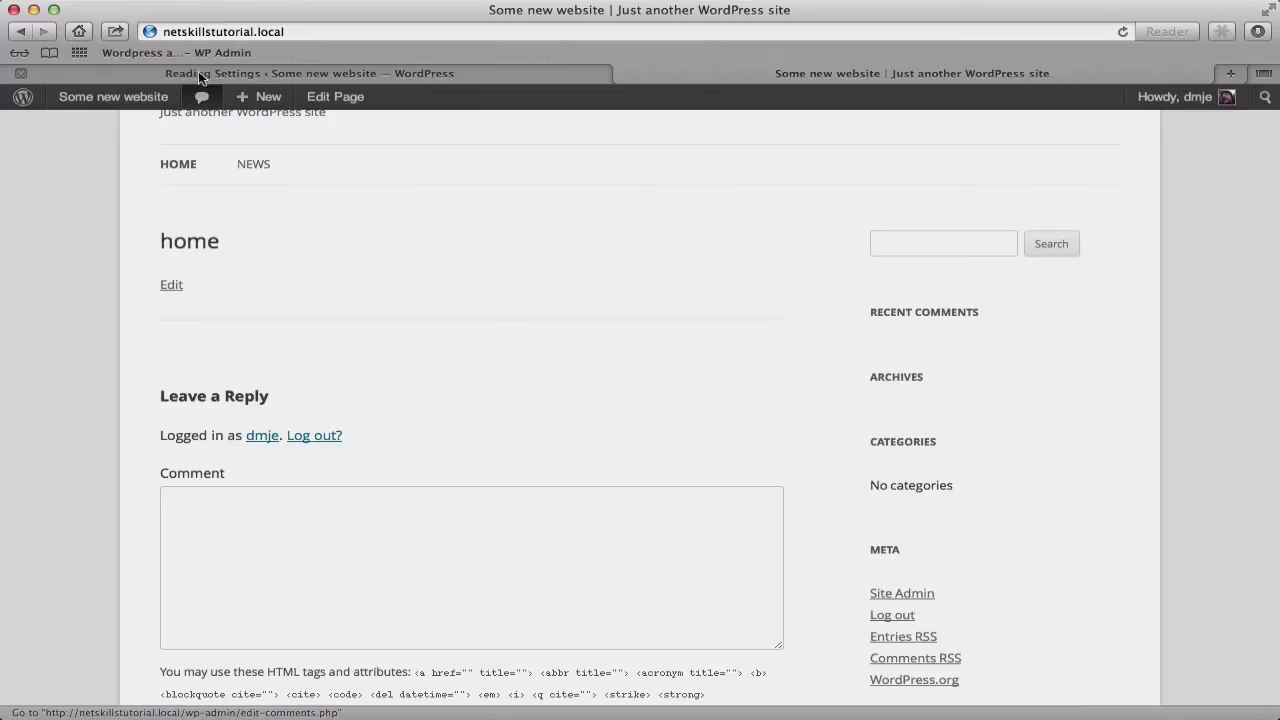
# Step: Turn off 'Allow people to post comments on new articles' in Discussion Settings and save
pyautogui.click(197, 71)
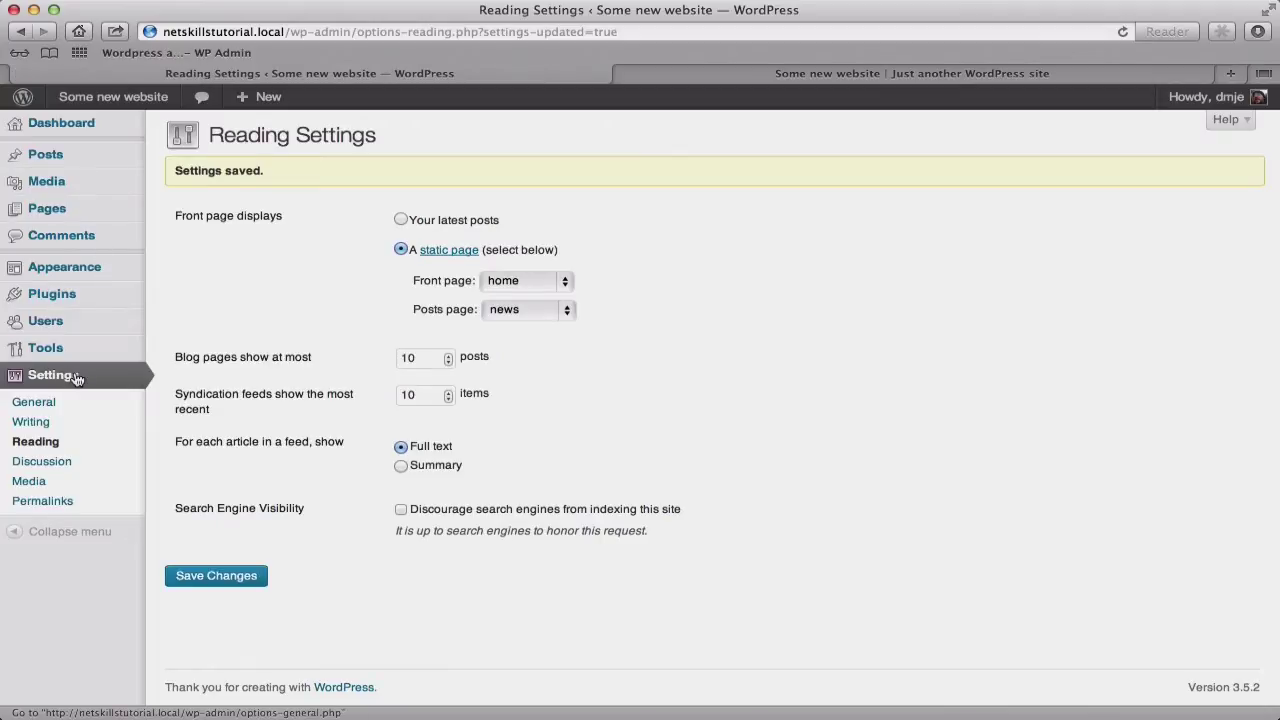
pyautogui.click(44, 462)
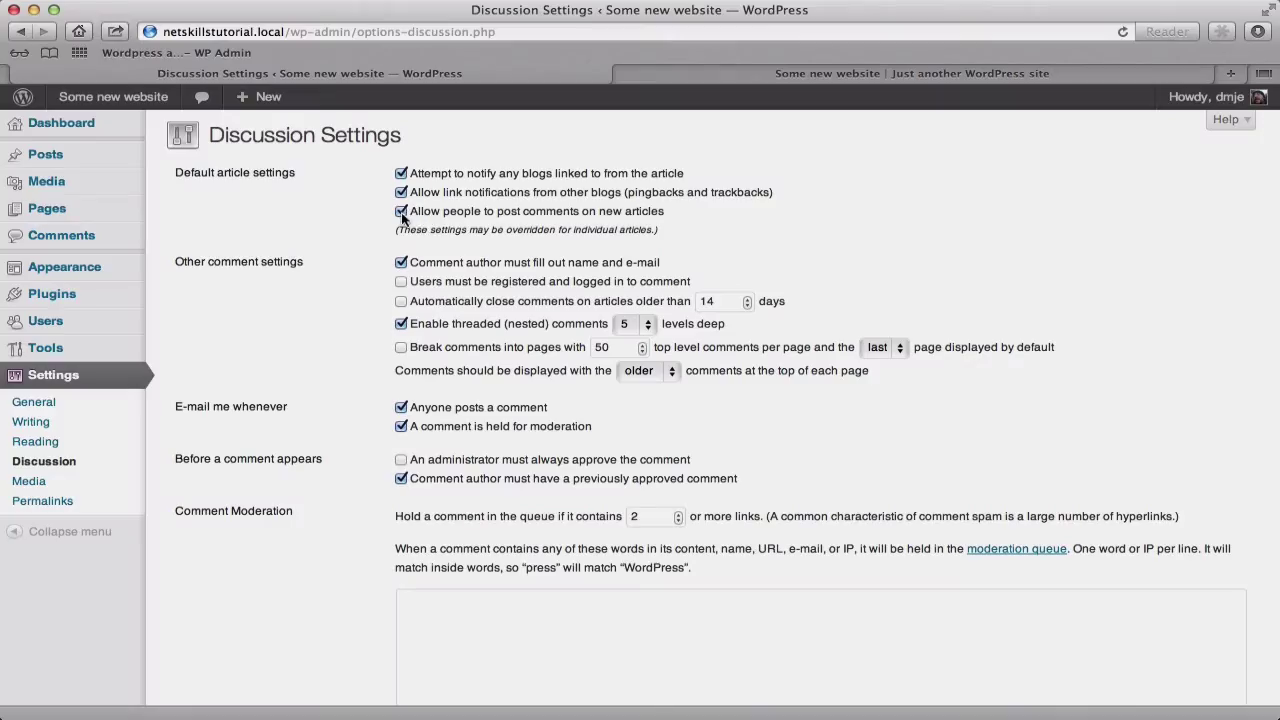
pyautogui.click(401, 212)
pyautogui.scroll(-12, 492, 424)
pyautogui.scroll(-7, 492, 424)
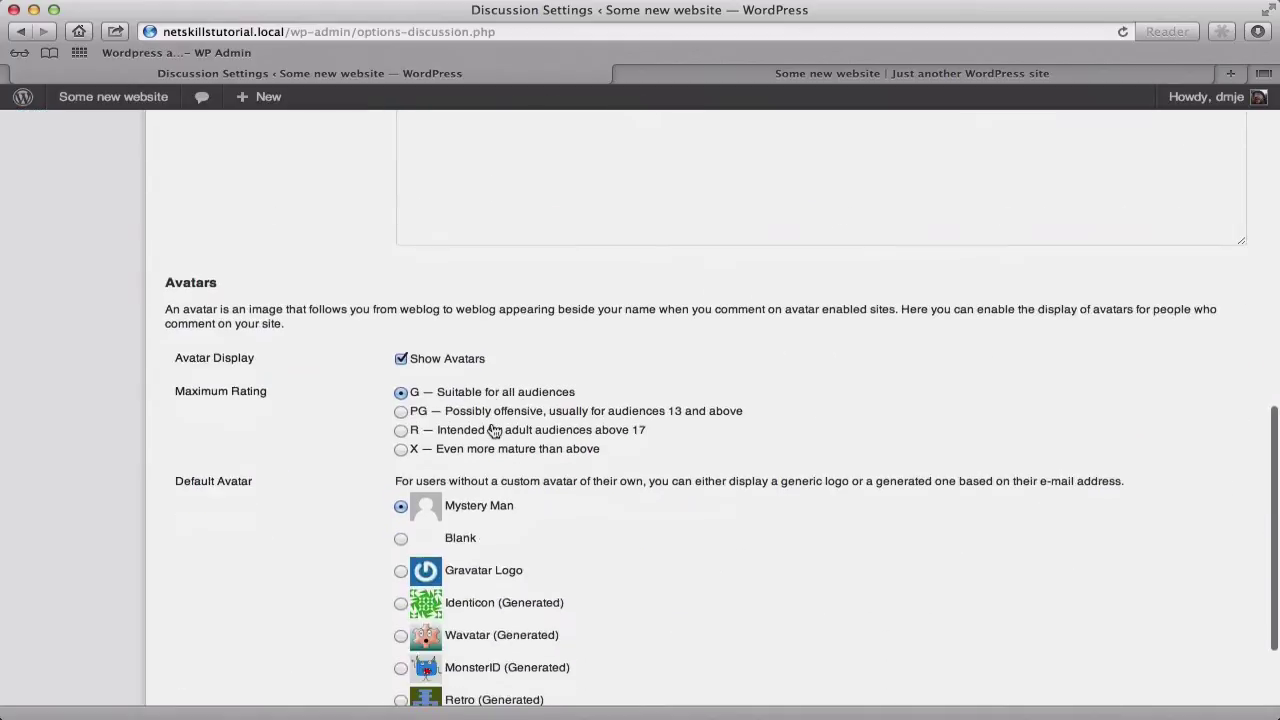
pyautogui.click(216, 616)
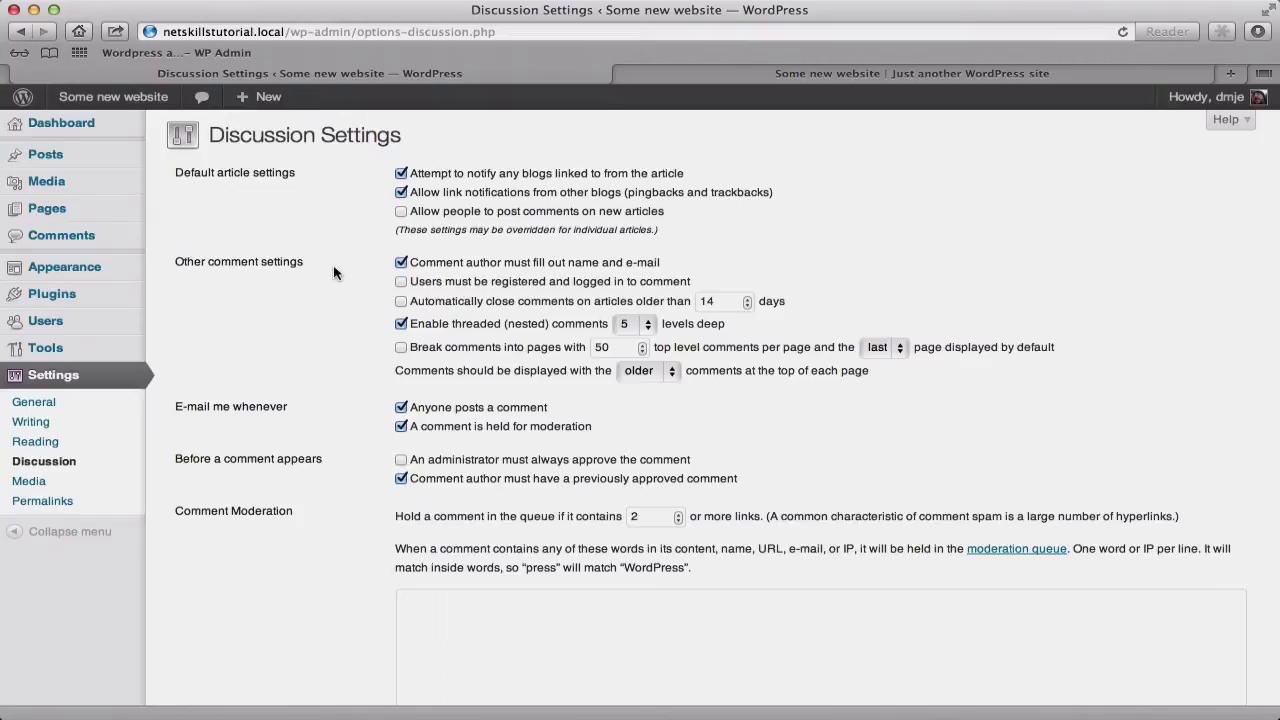
# Step: Uncheck Allow Comments for the home and news pages via Quick Edit and update each
pyautogui.moveTo(70, 208)
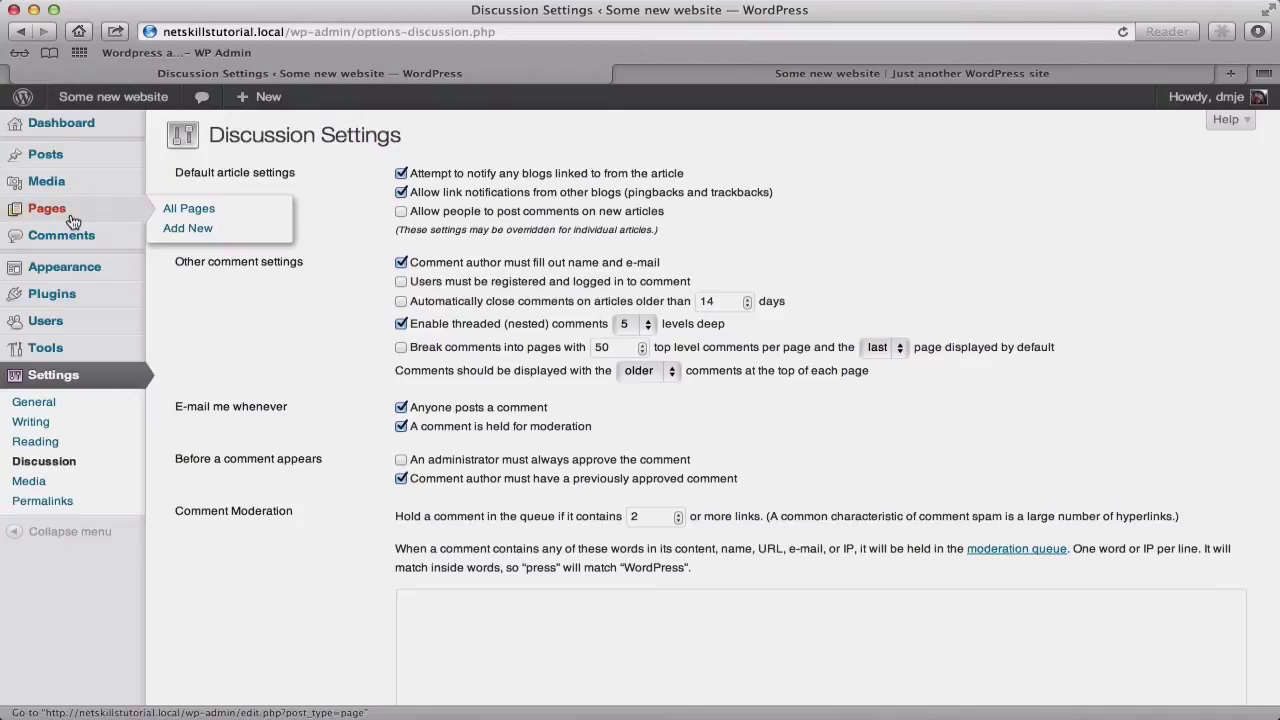
pyautogui.click(184, 212)
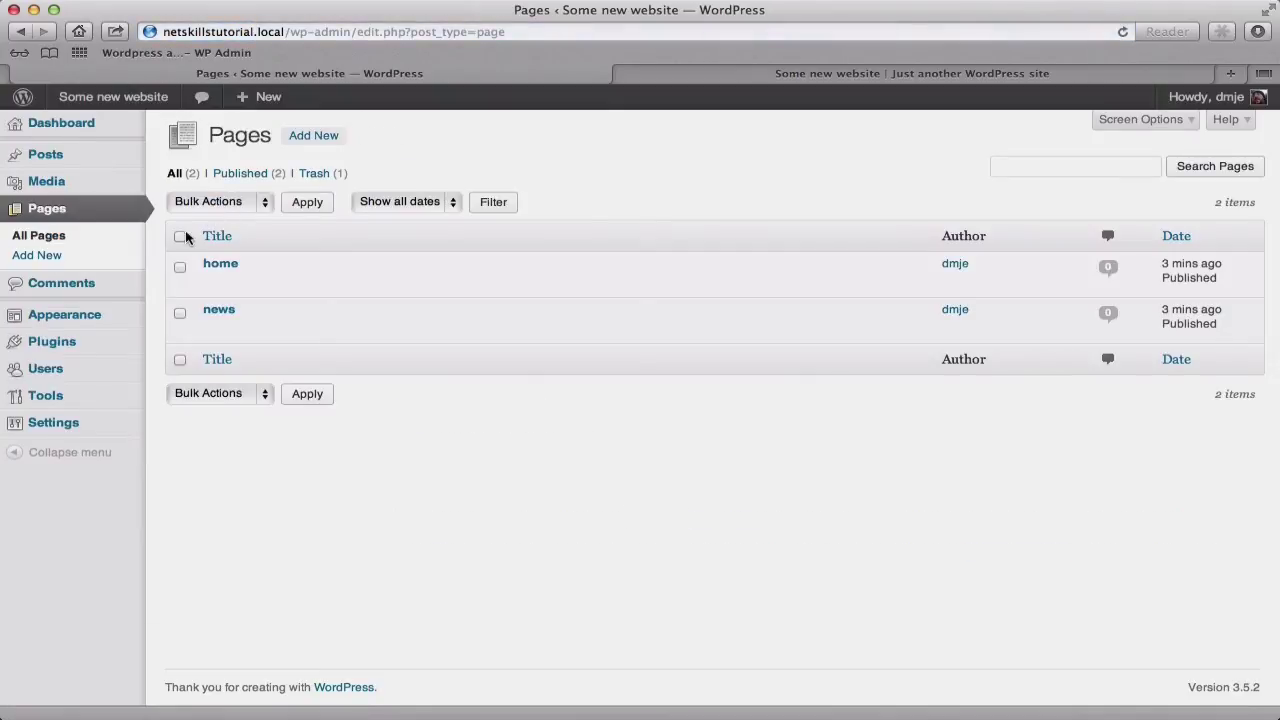
pyautogui.moveTo(206, 285)
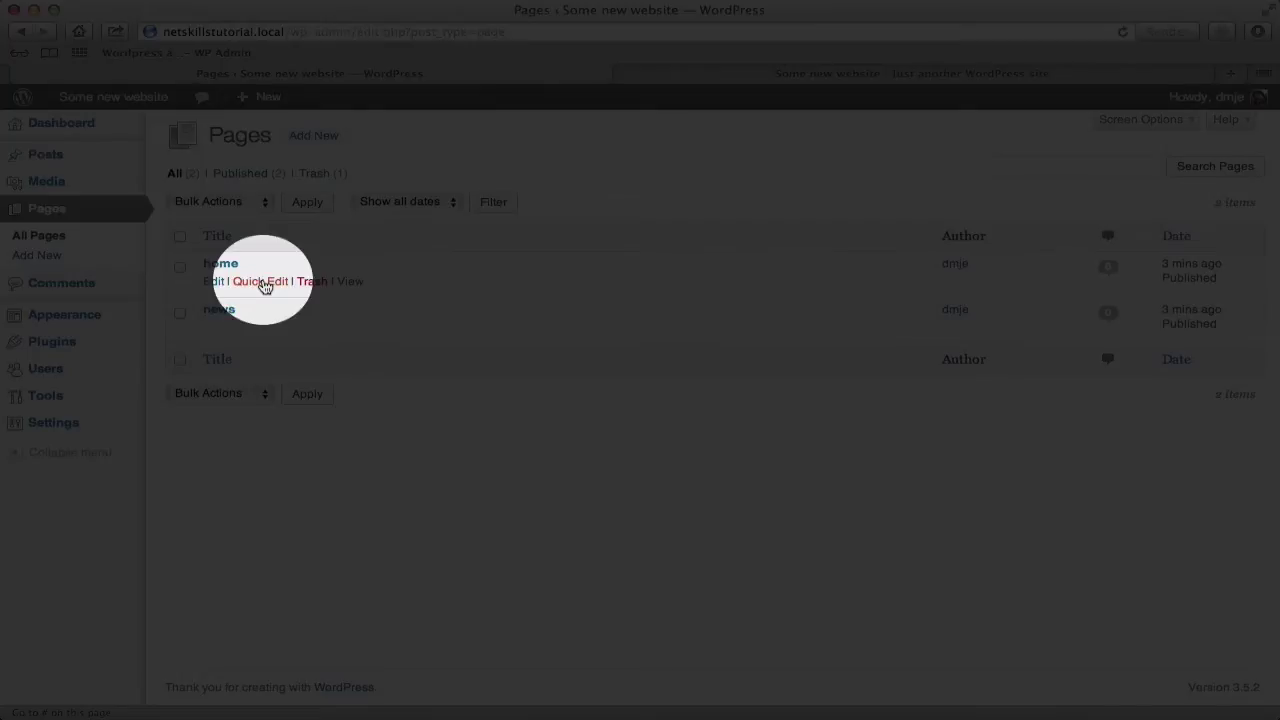
pyautogui.click(262, 282)
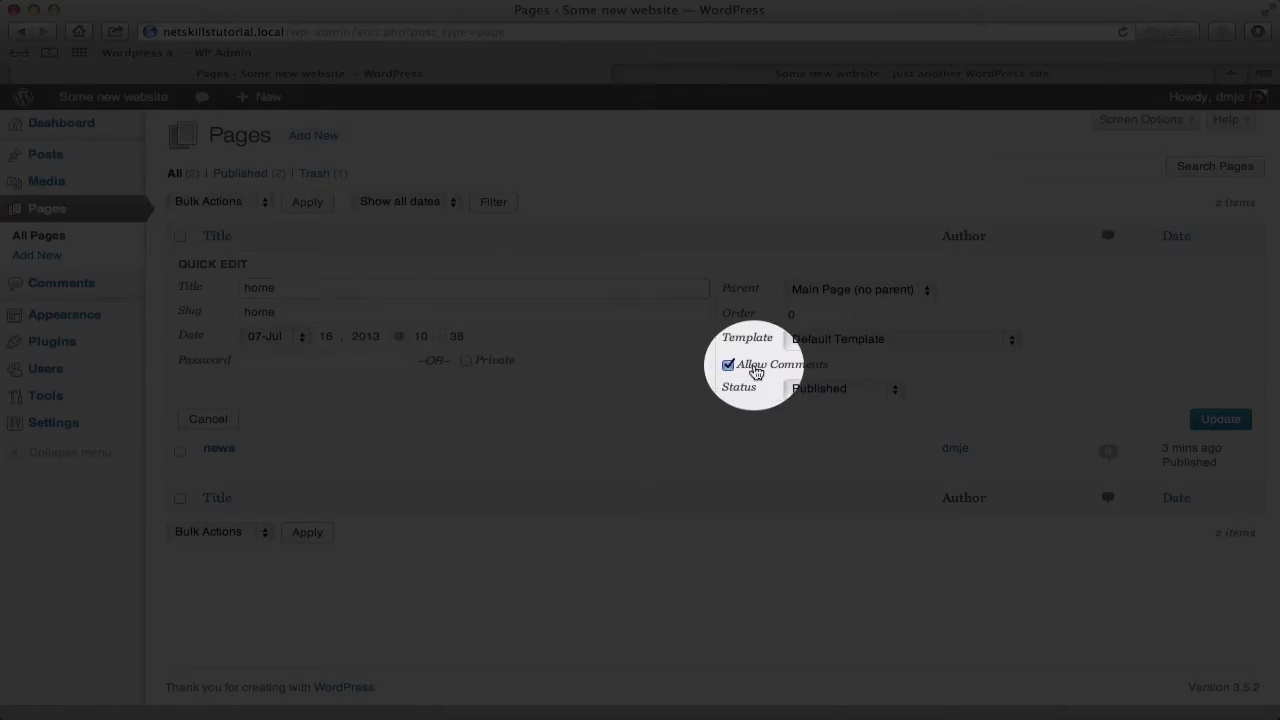
pyautogui.click(755, 372)
pyautogui.click(1221, 419)
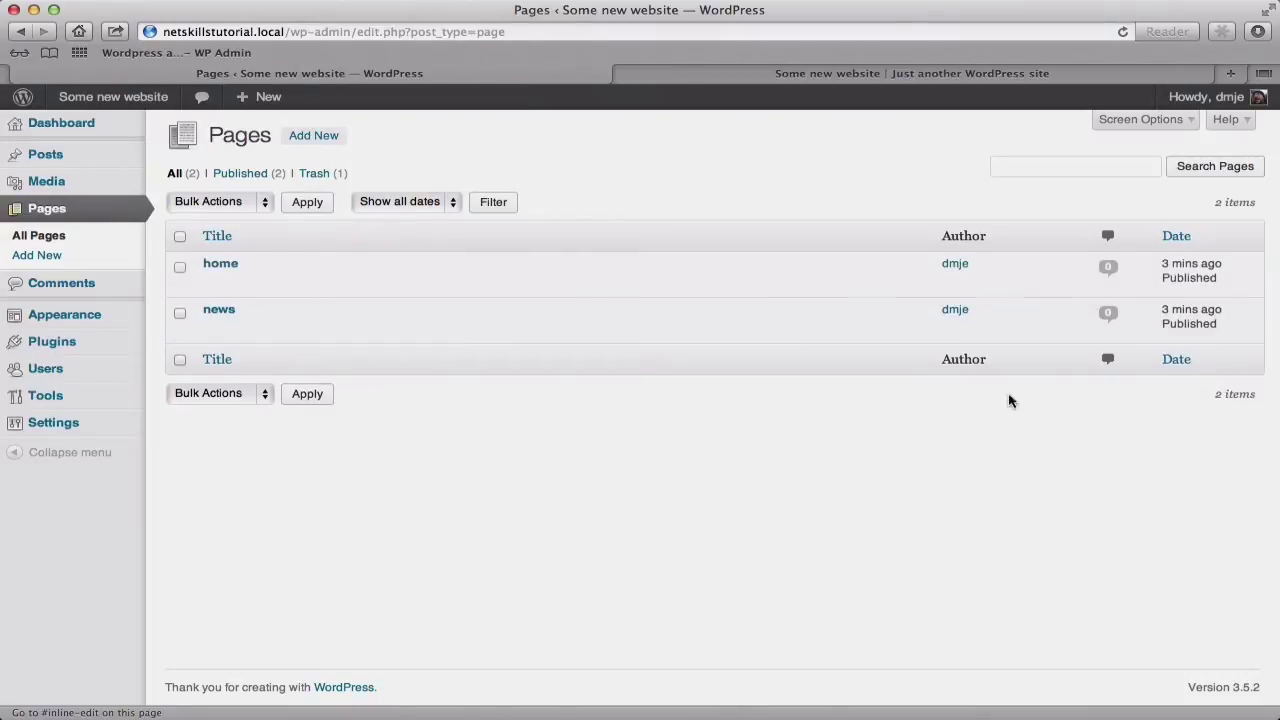
pyautogui.click(280, 329)
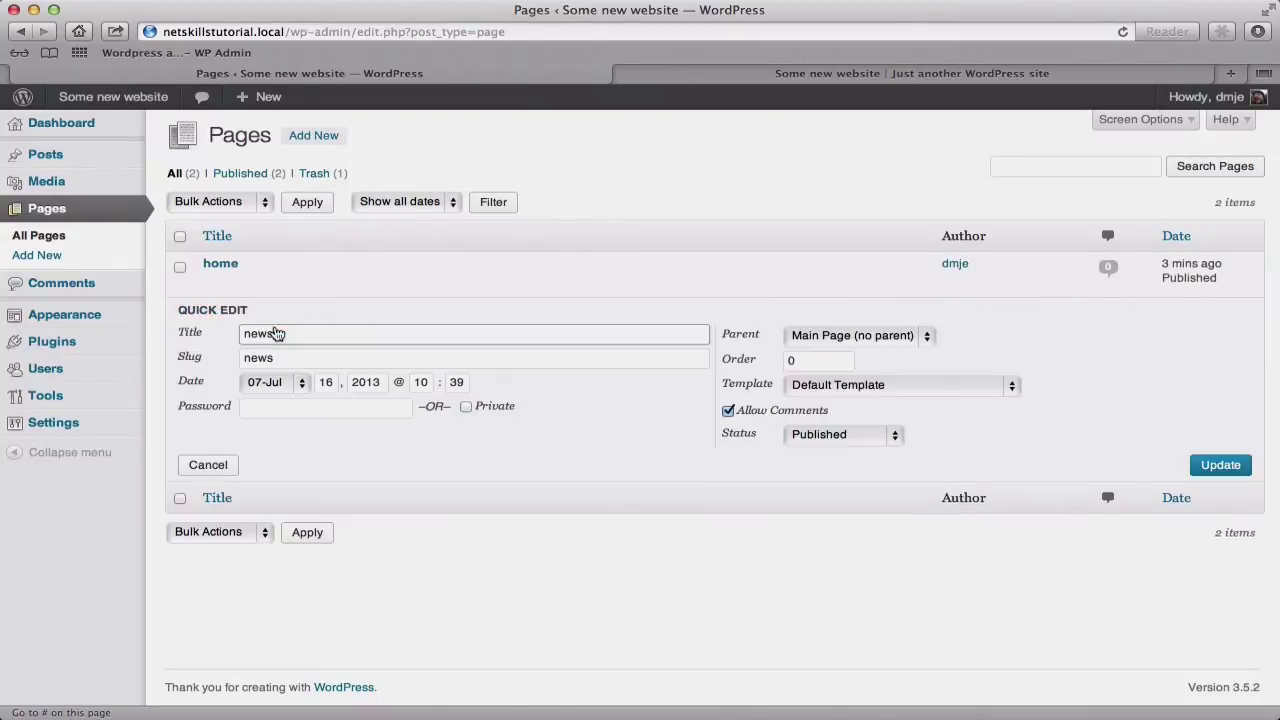
pyautogui.click(766, 410)
pyautogui.click(1221, 465)
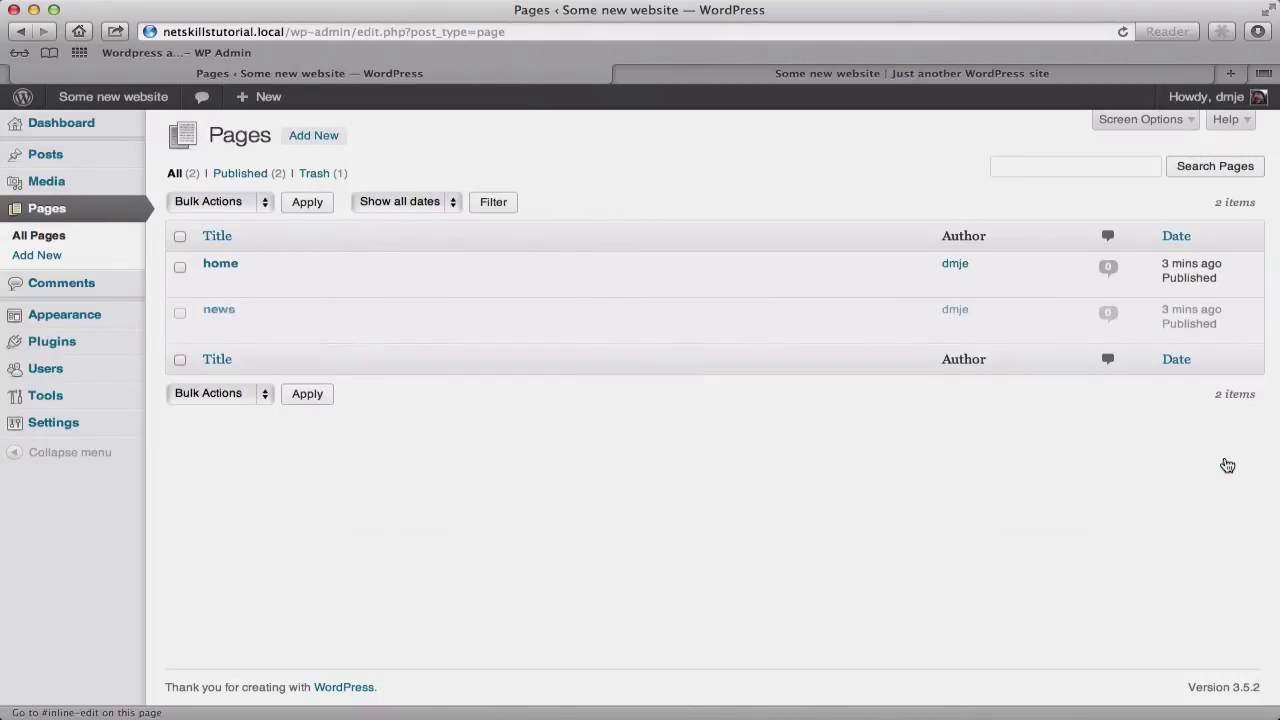
# Step: Reload the live site's home page from its tab via the site title
pyautogui.click(650, 75)
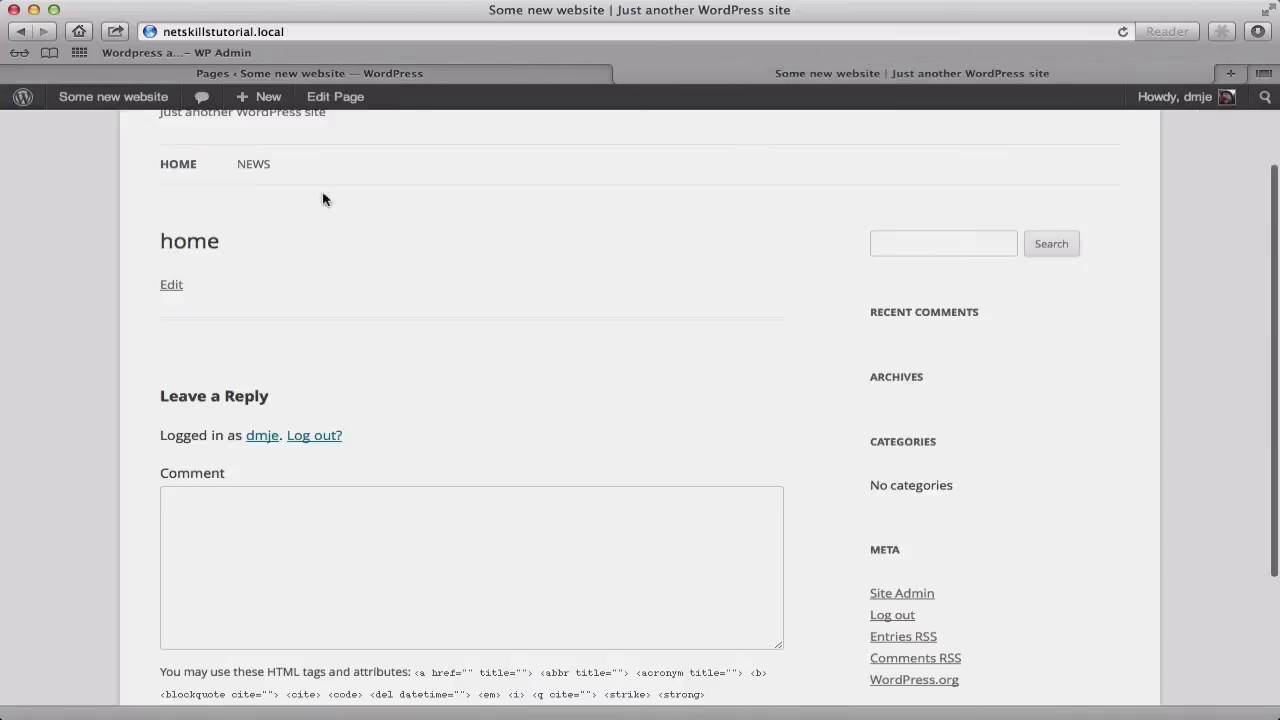
pyautogui.scroll(3, 300, 195)
pyautogui.click(226, 205)
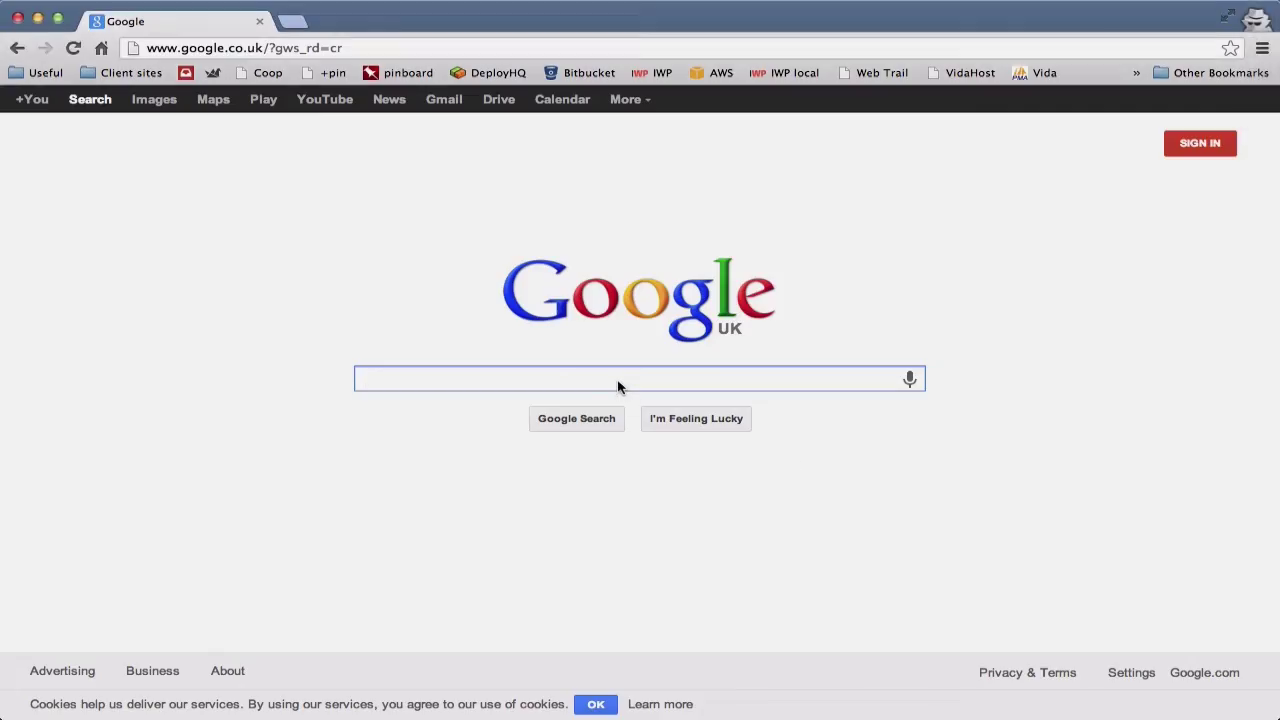
# Step: Search the web for 'wordpress themes' and open the free WordPress.org Themes Directory
pyautogui.write('wordpre')
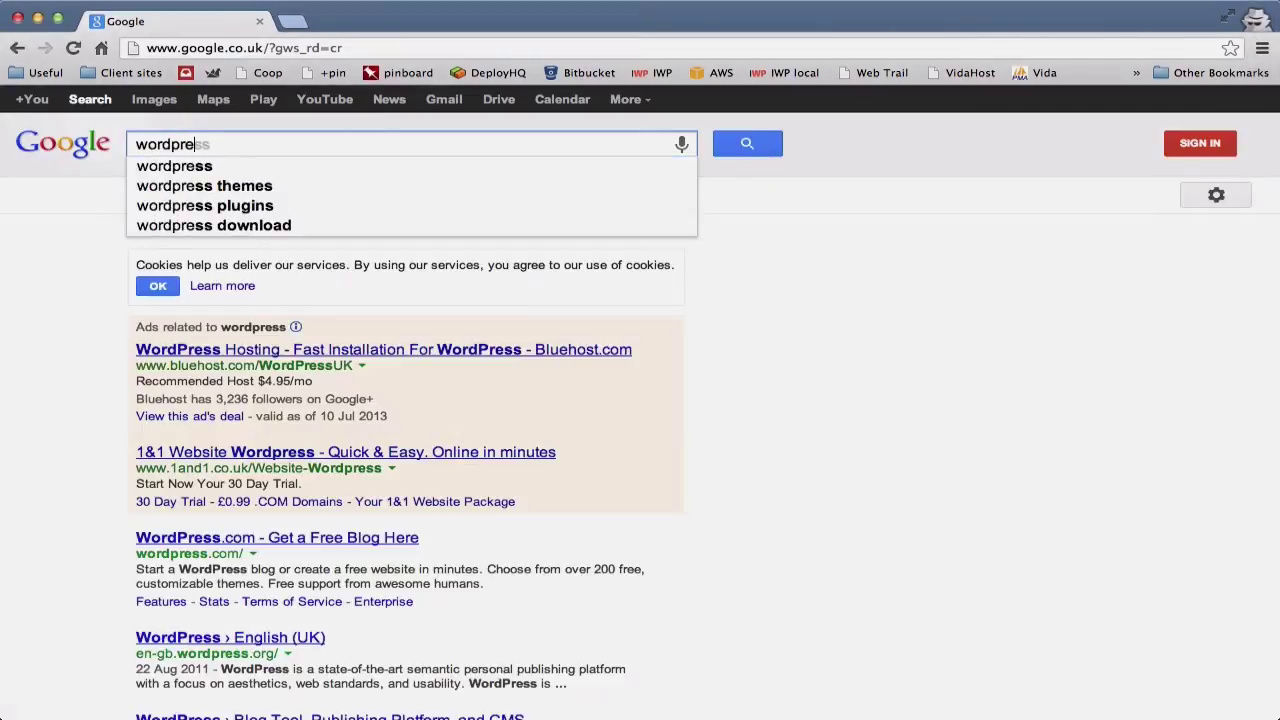
pyautogui.write('ss themes')
pyautogui.press('Return')
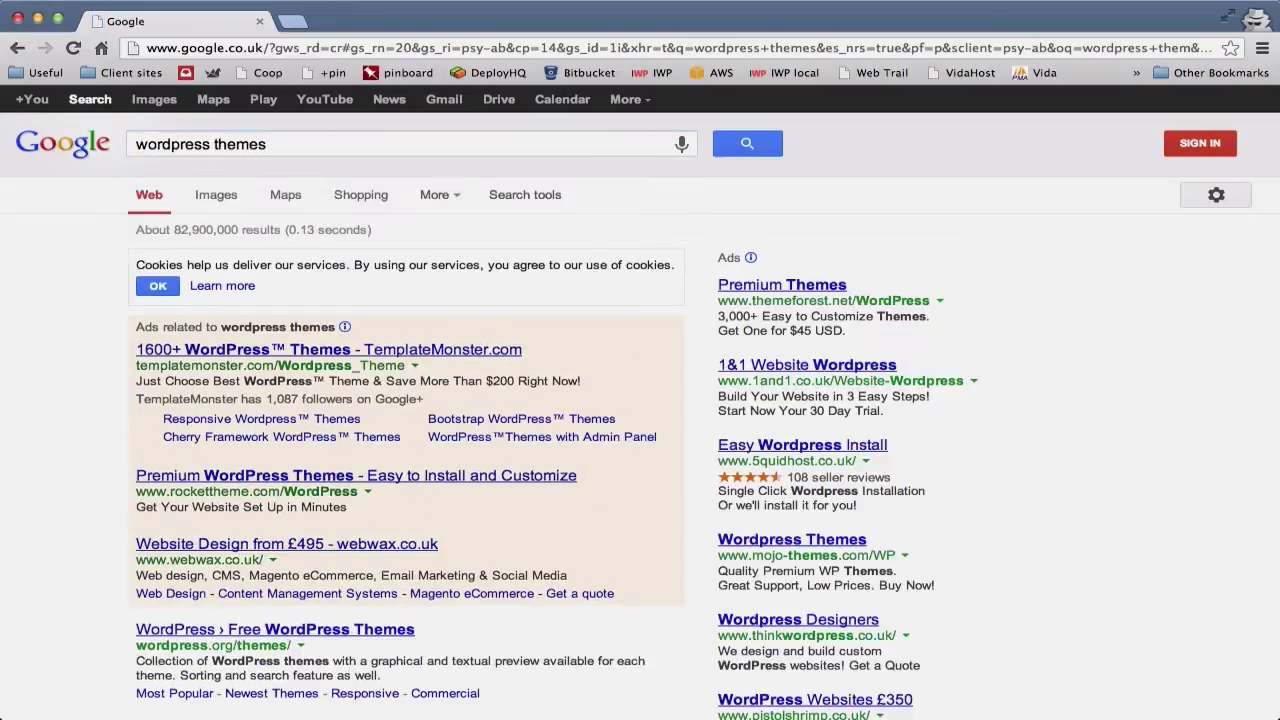
pyautogui.scroll(-5, 586, 514)
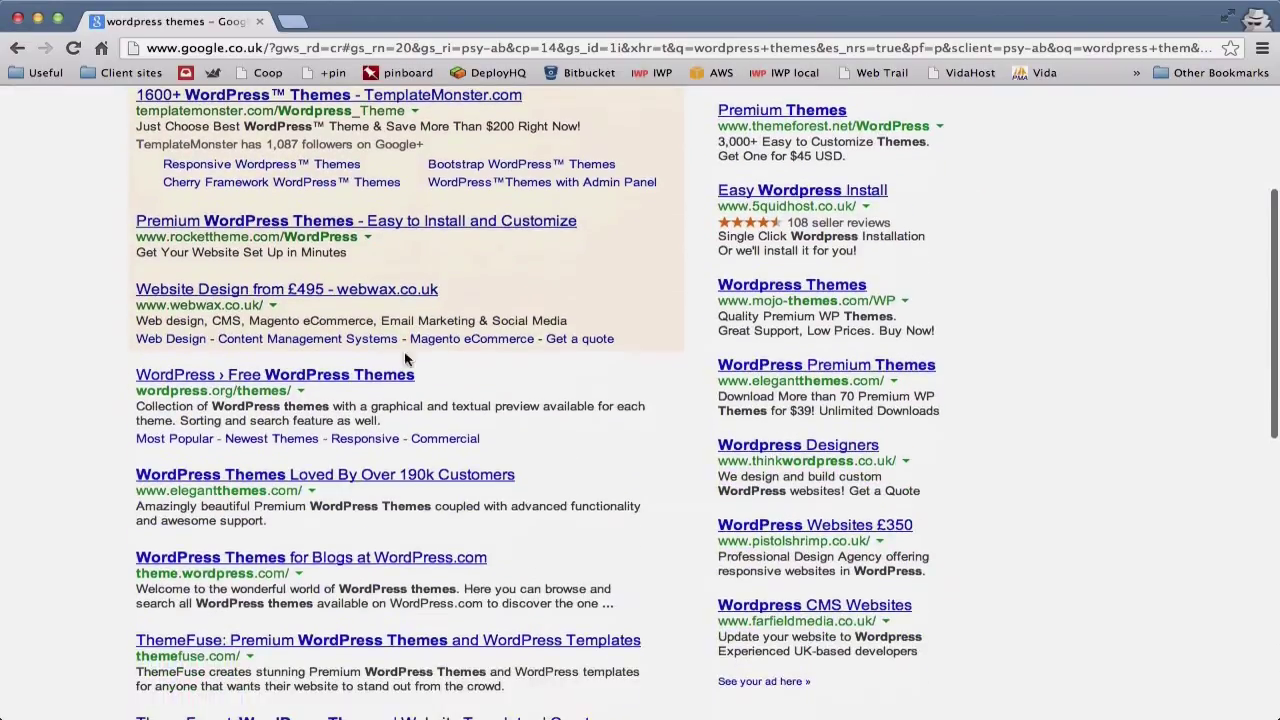
pyautogui.click(340, 376)
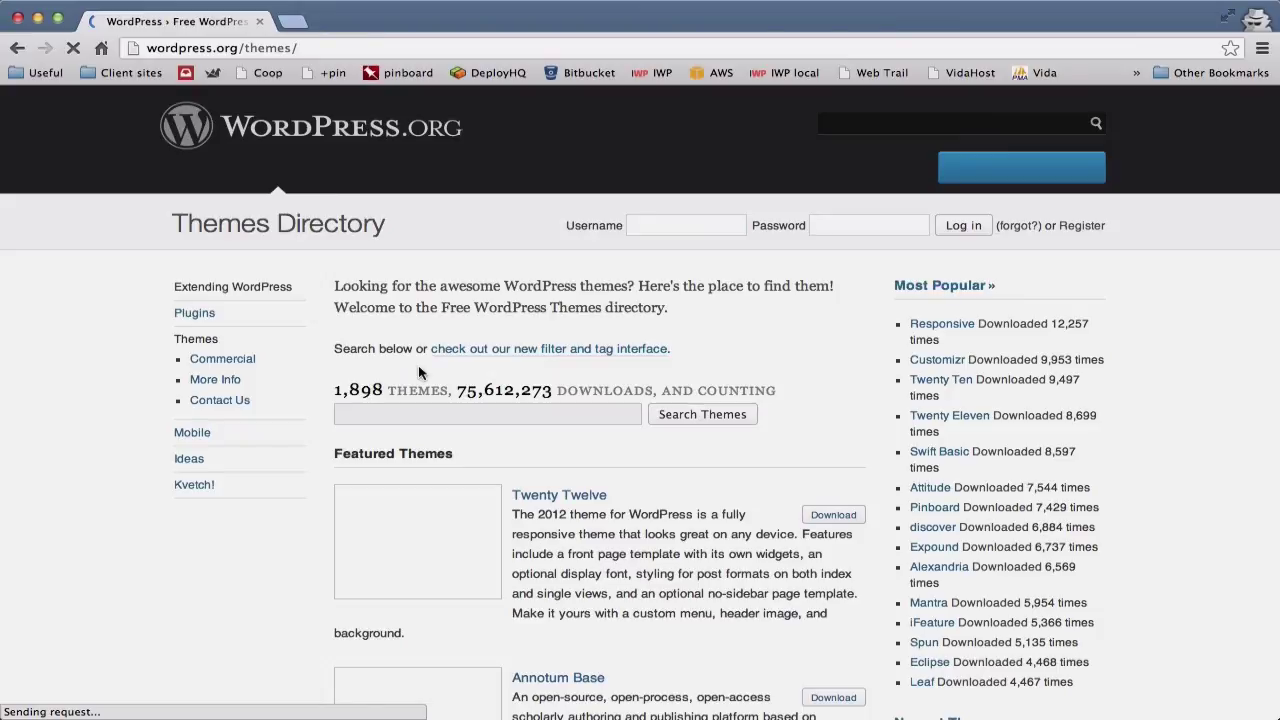
# Step: Search the Themes Directory for 'simple' and scroll through the results
pyautogui.click(514, 414)
pyautogui.write('s')
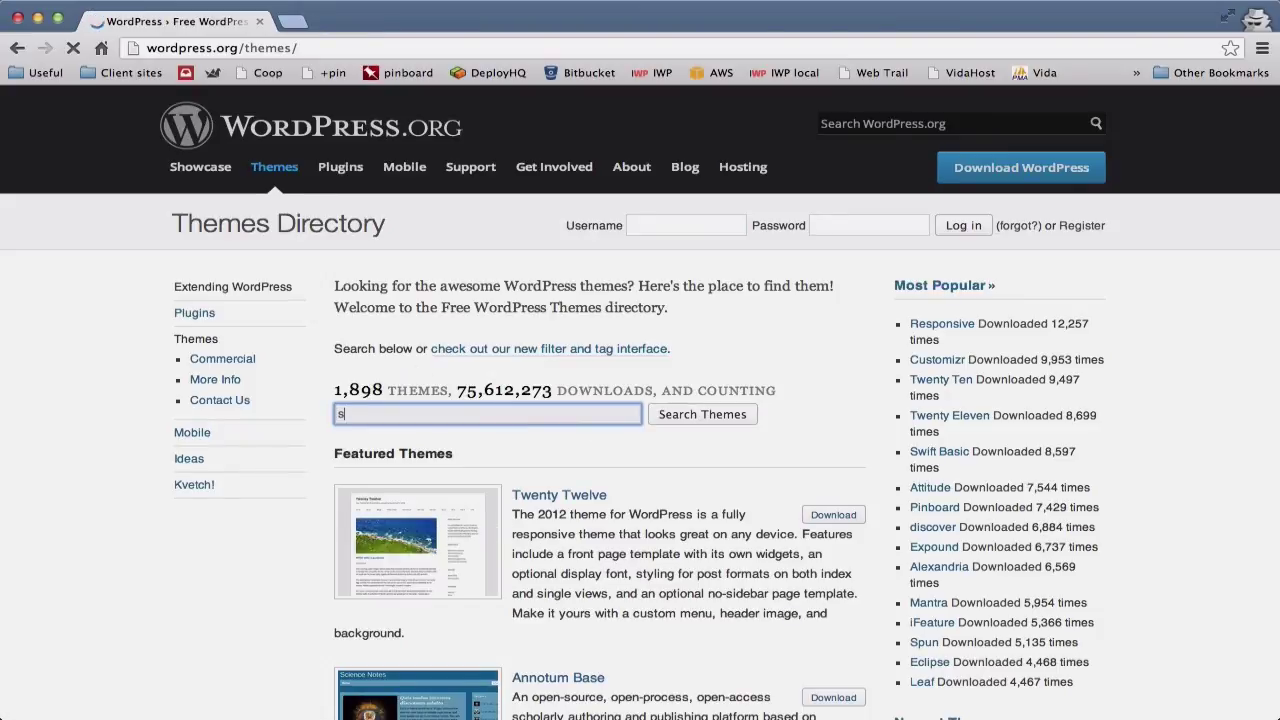
pyautogui.write('imple')
pyautogui.click(720, 420)
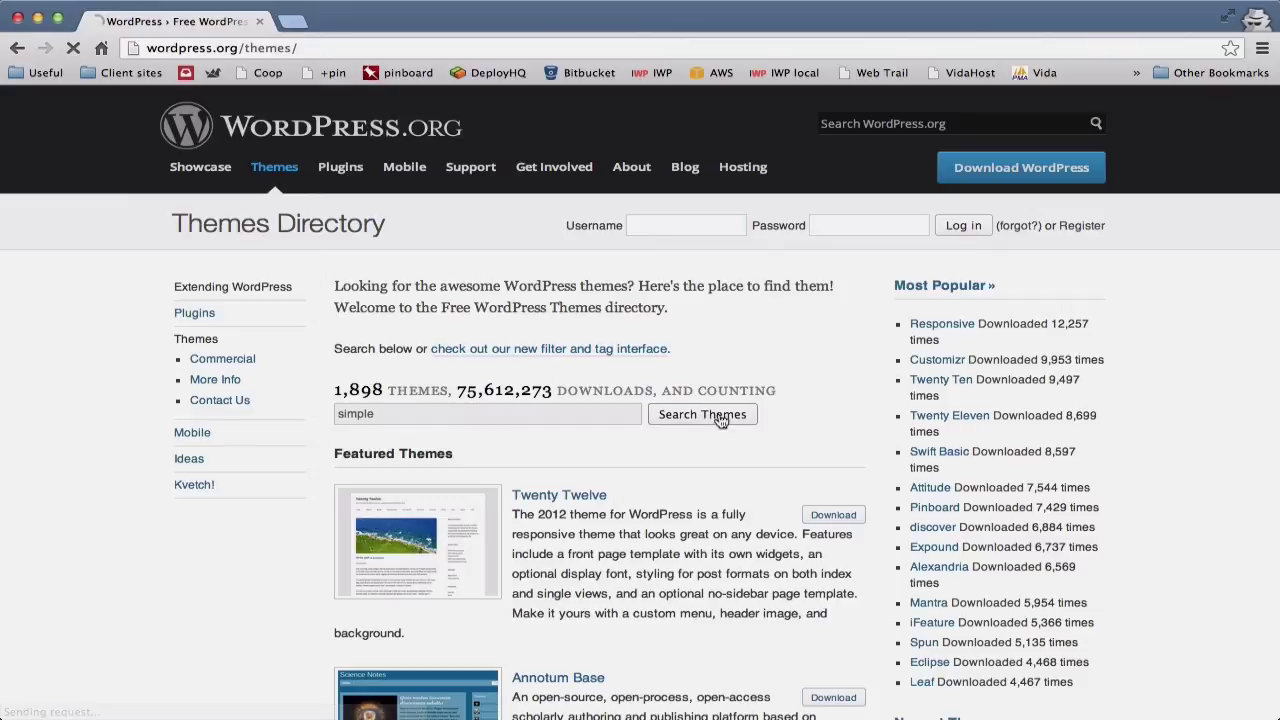
pyautogui.scroll(-1, 798, 488)
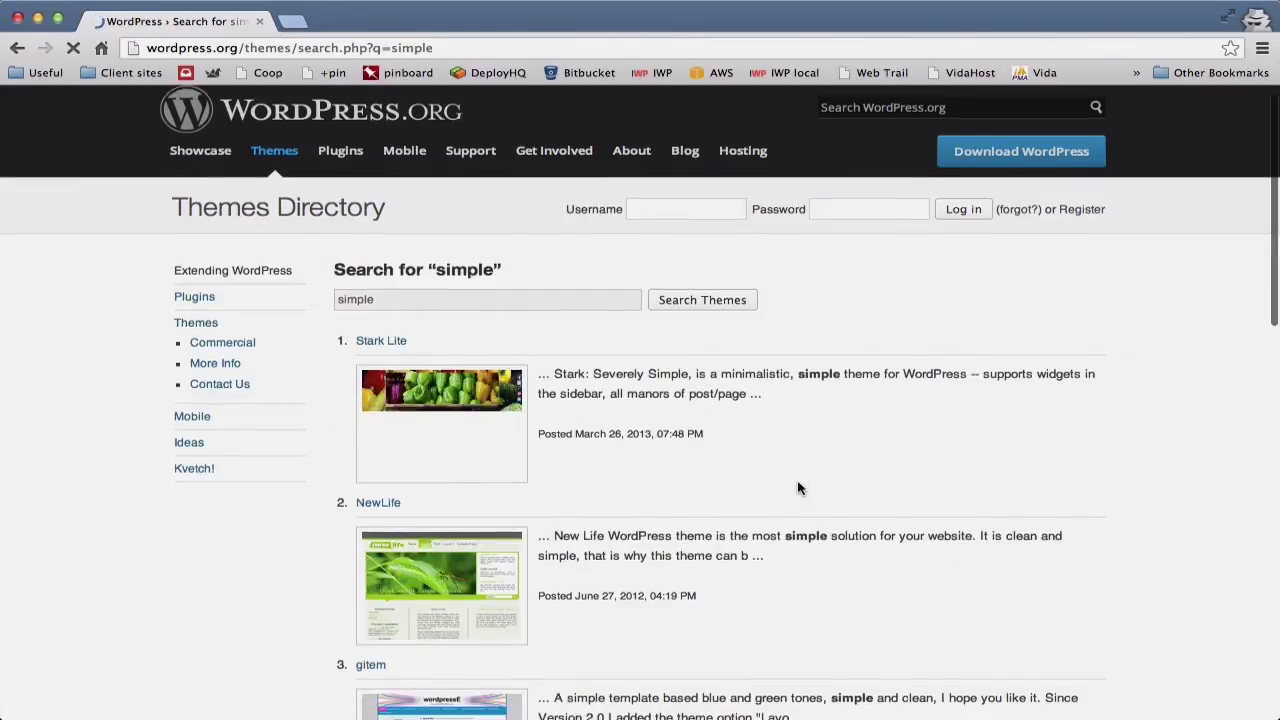
pyautogui.scroll(-12, 798, 488)
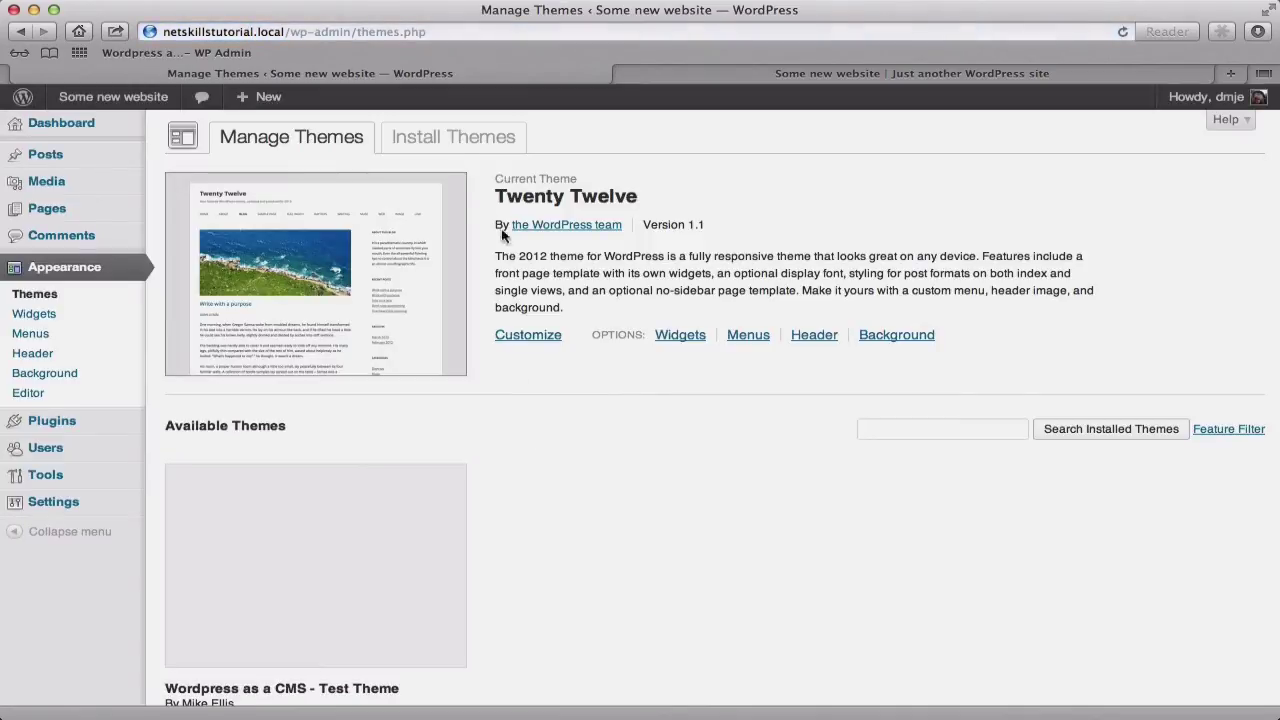
# Step: Search the WordPress theme installer for 'simple'
pyautogui.click(453, 137)
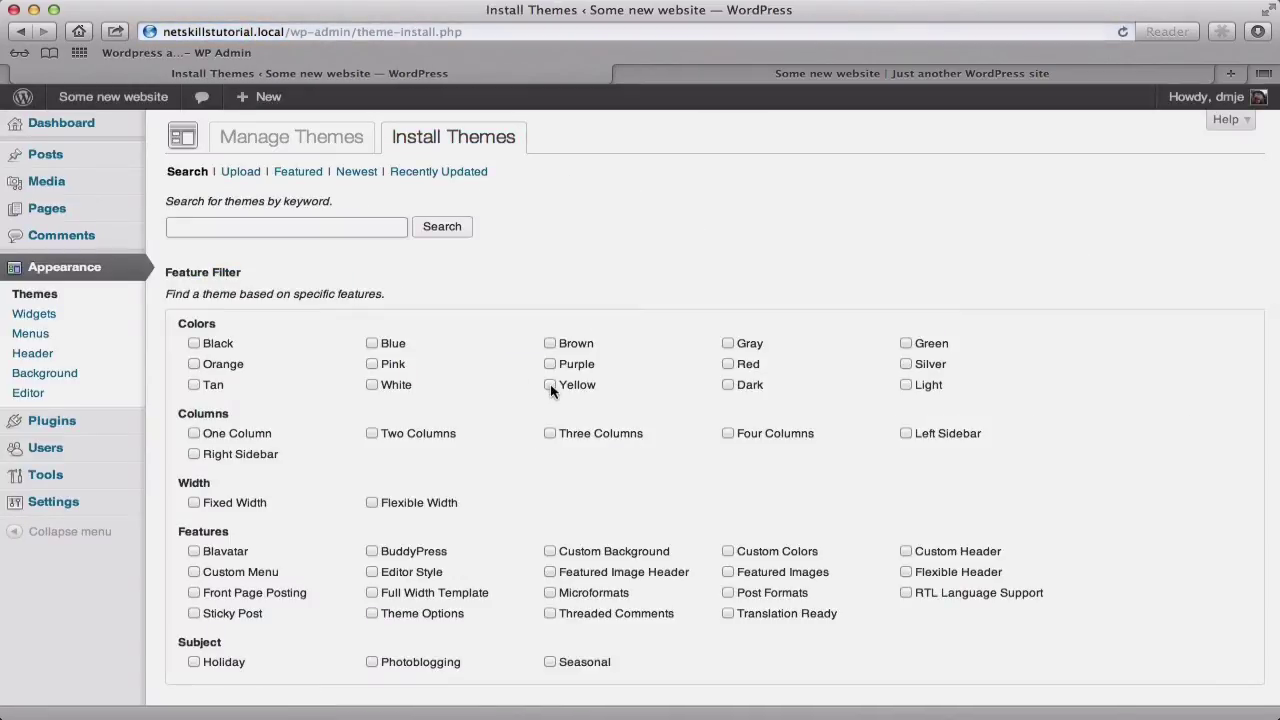
pyautogui.click(317, 230)
pyautogui.write('simple')
pyautogui.click(442, 226)
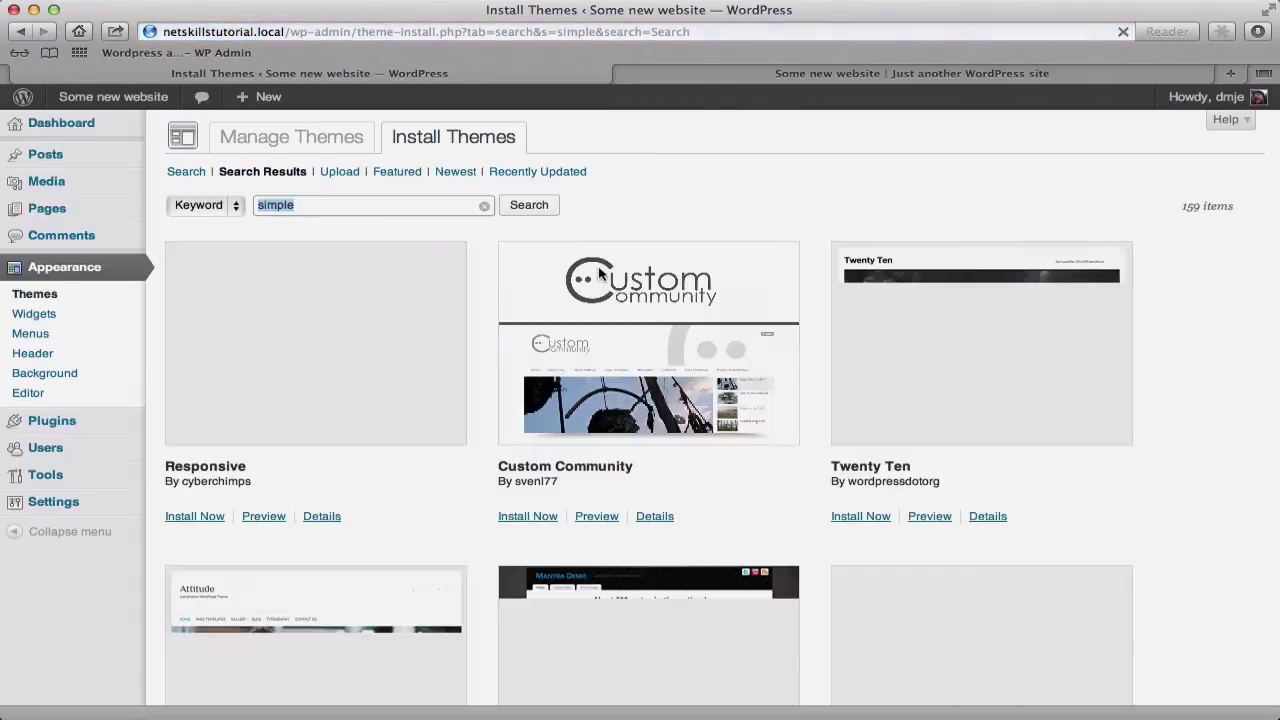
# Step: Find Childishly Simple in the 'simple' results and install it
pyautogui.scroll(-5, 661, 445)
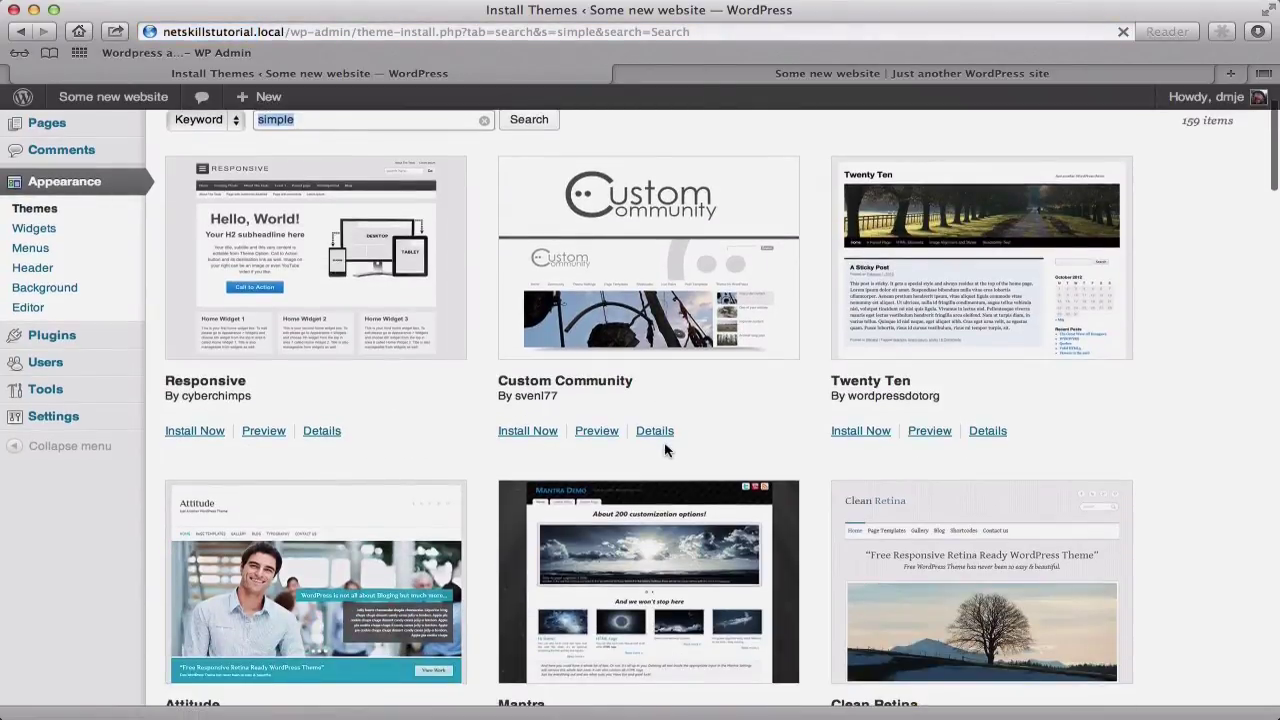
pyautogui.scroll(-7, 666, 452)
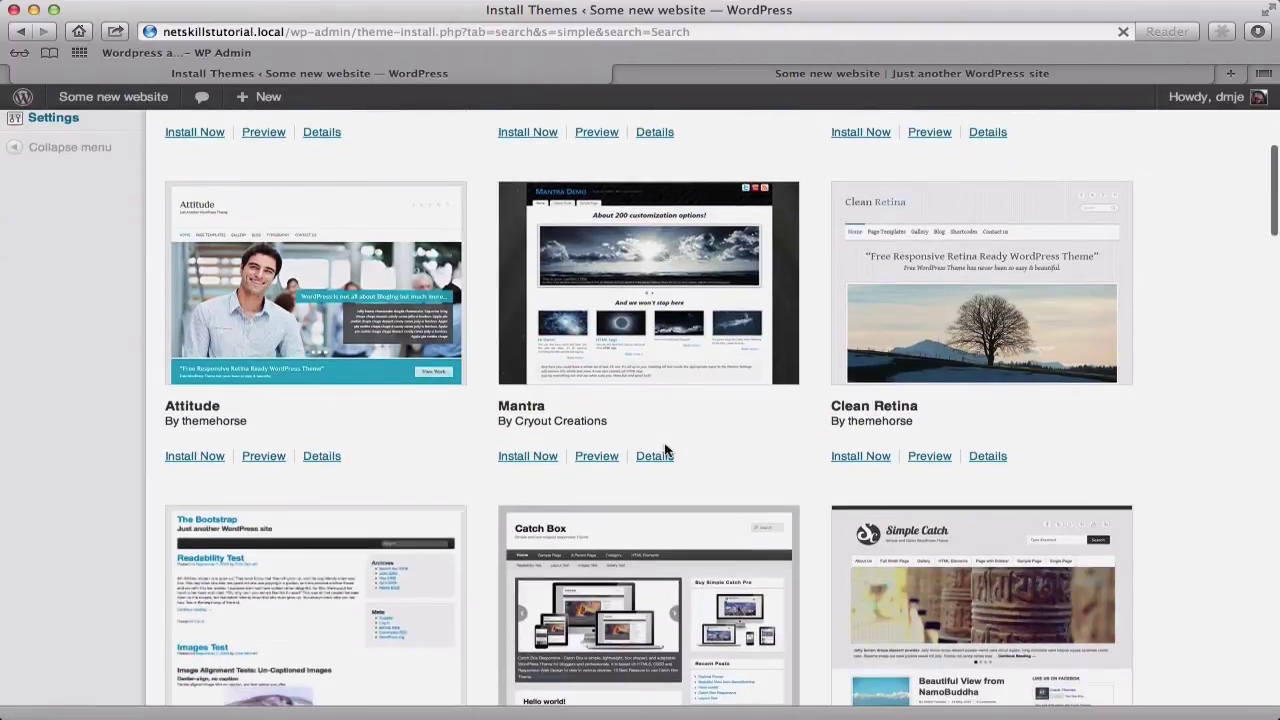
pyautogui.scroll(-13, 666, 452)
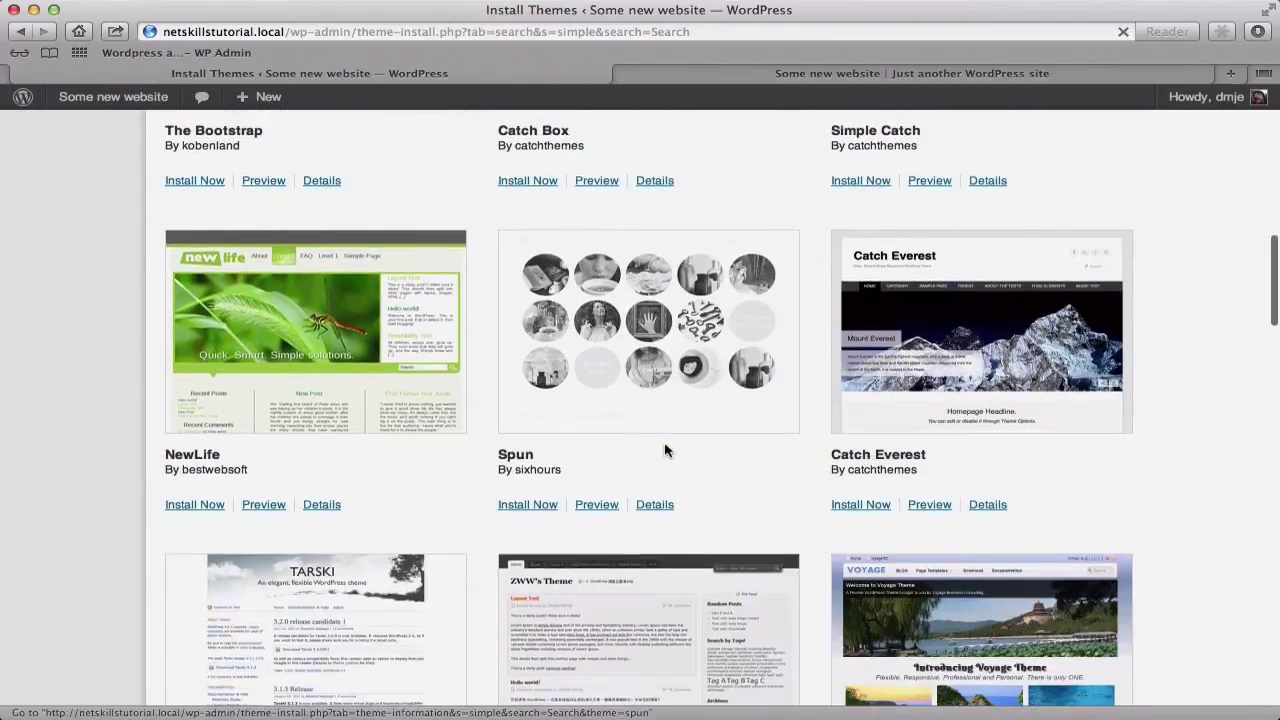
pyautogui.scroll(-10, 666, 452)
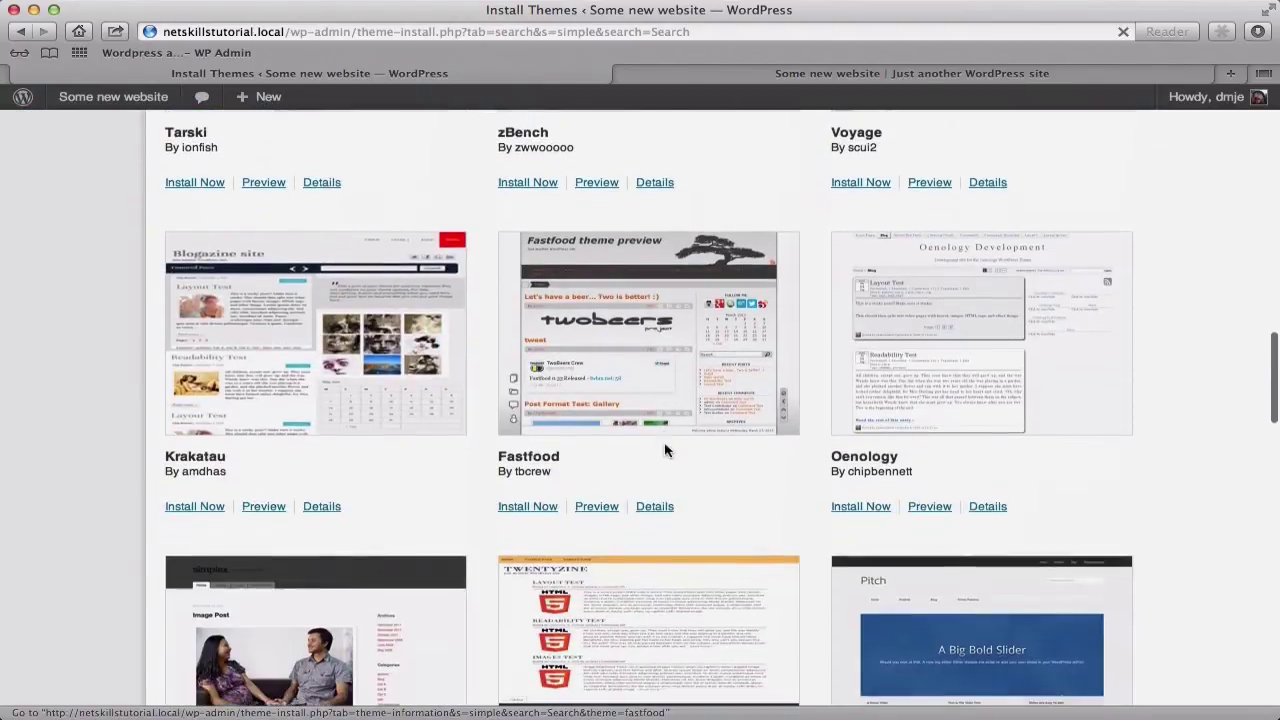
pyautogui.scroll(-4, 666, 452)
pyautogui.scroll(-9, 666, 452)
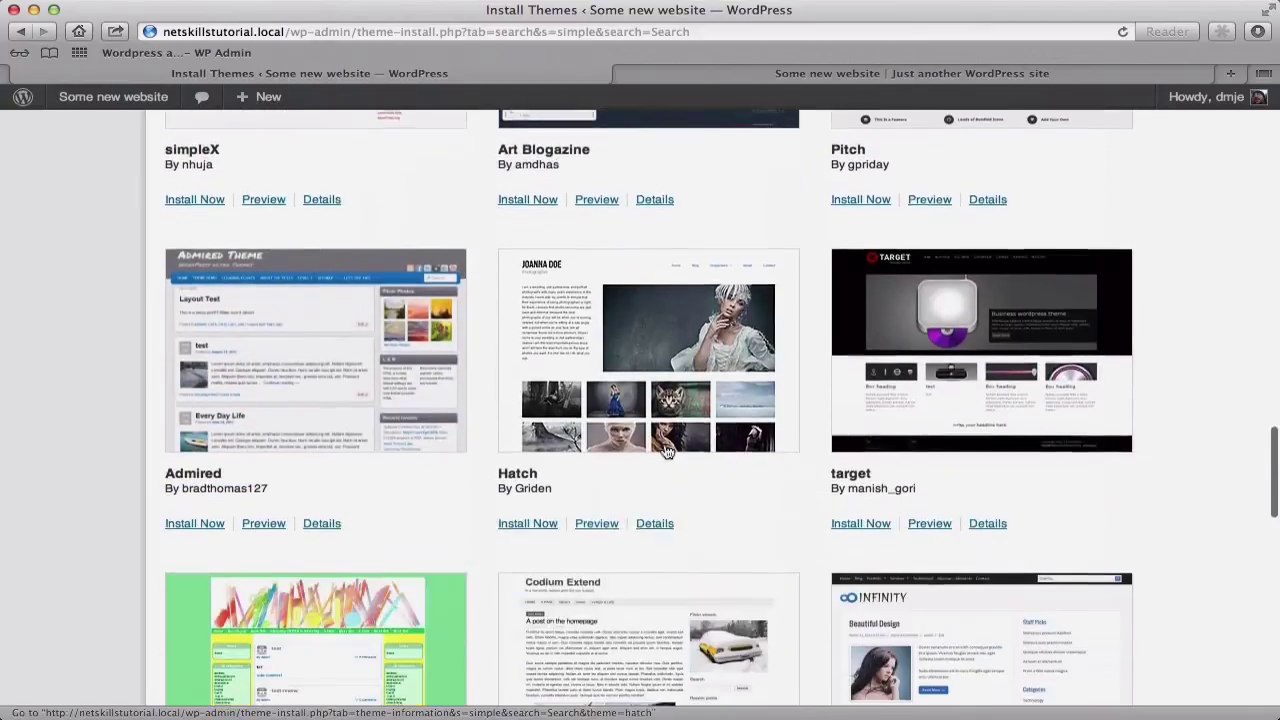
pyautogui.scroll(-4, 666, 452)
pyautogui.scroll(-2, 666, 452)
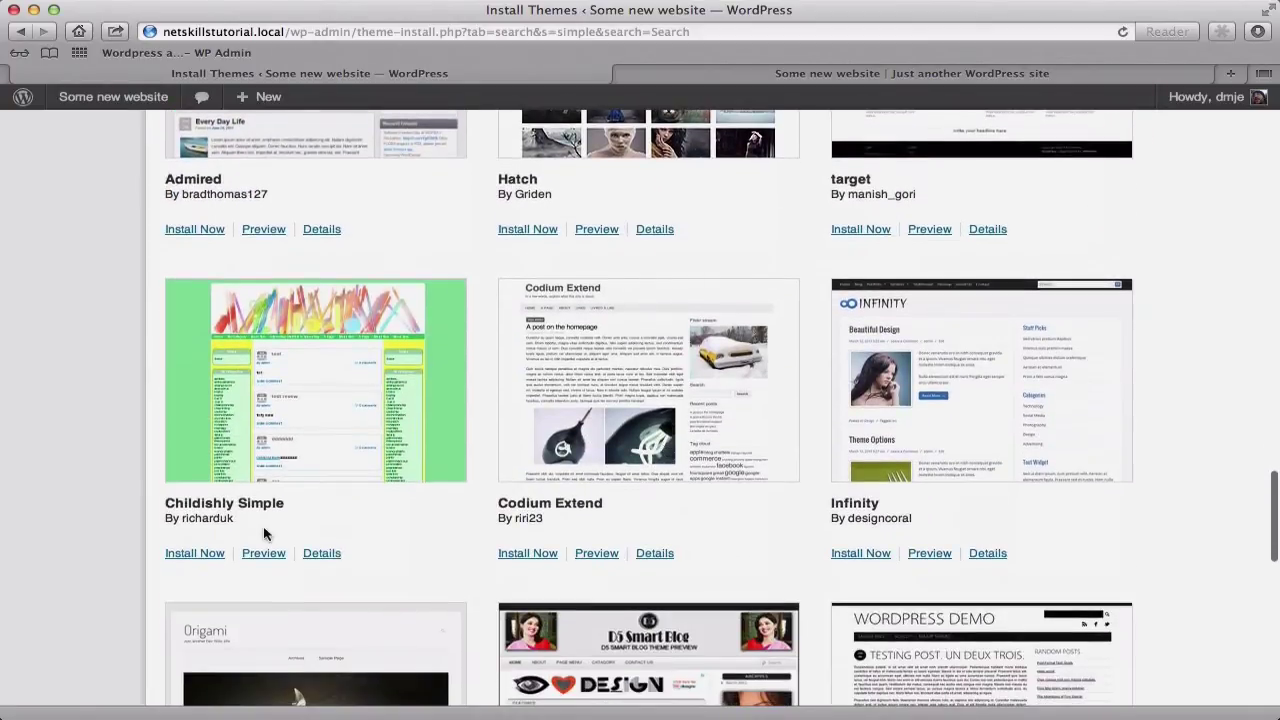
pyautogui.scroll(-2, 264, 530)
pyautogui.click(200, 452)
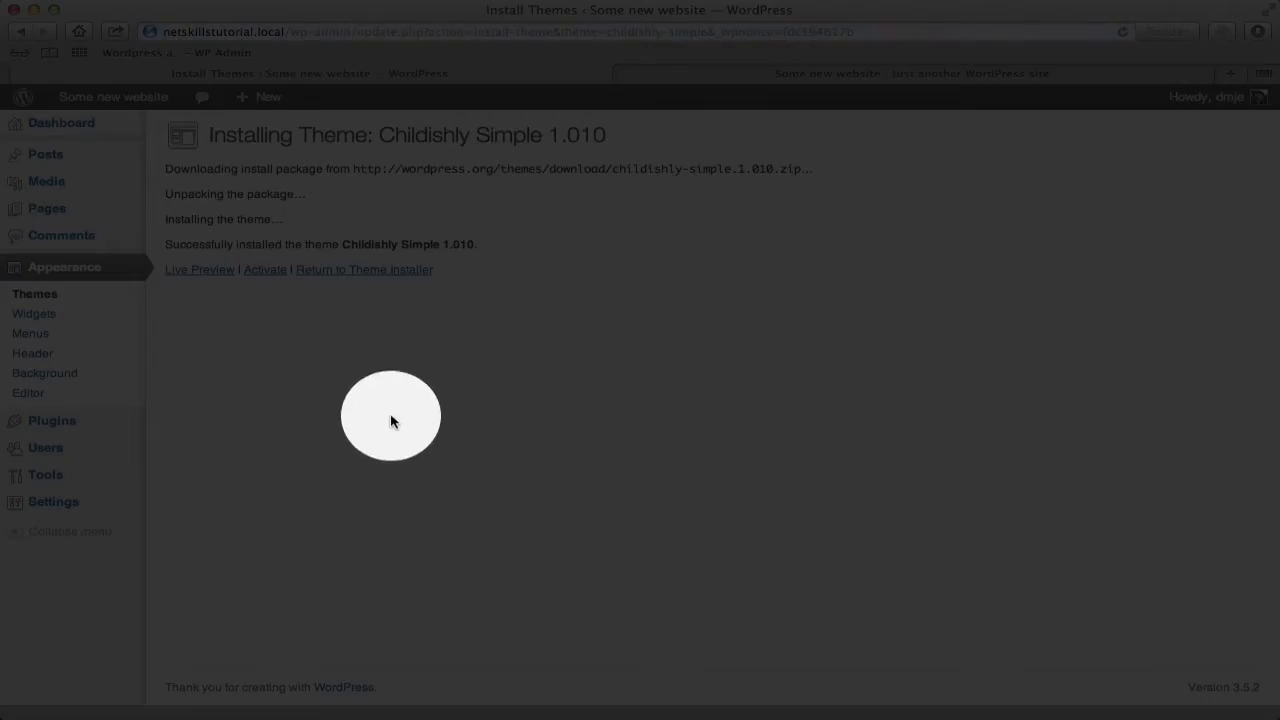
# Step: Activate Childishly Simple and reload the site to view its green pencil-banner design
pyautogui.click(266, 272)
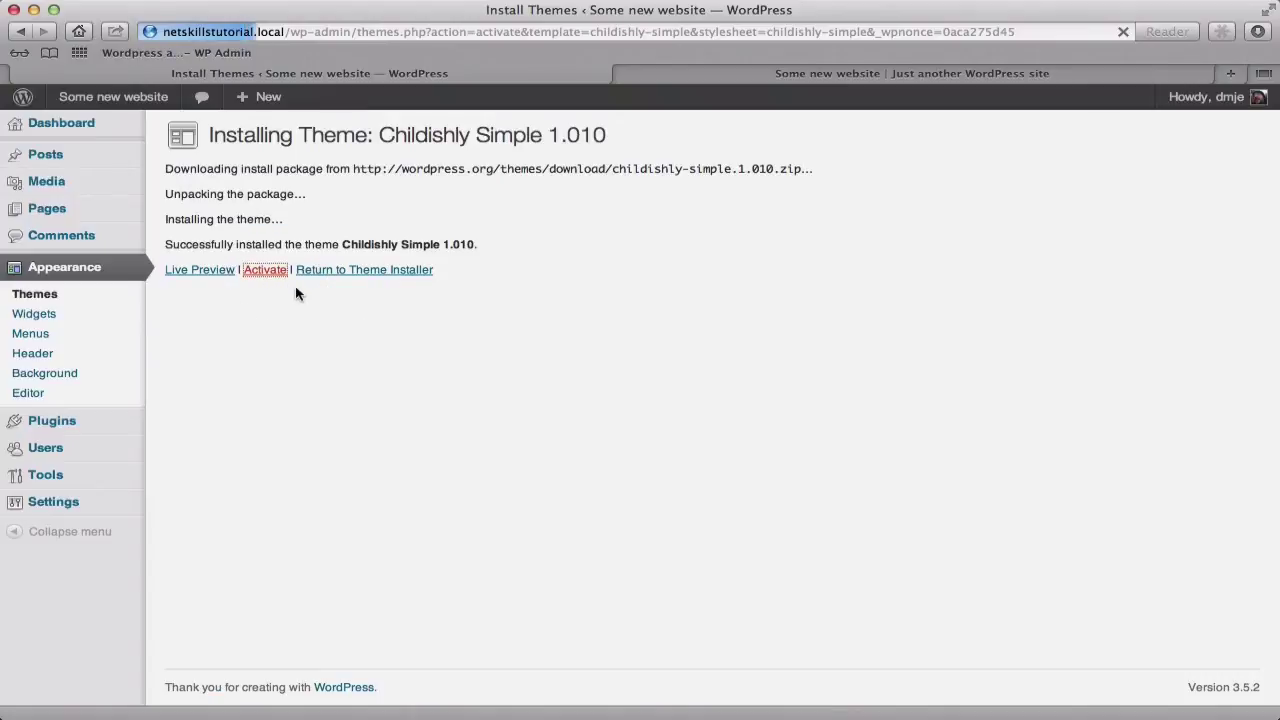
pyautogui.click(760, 70)
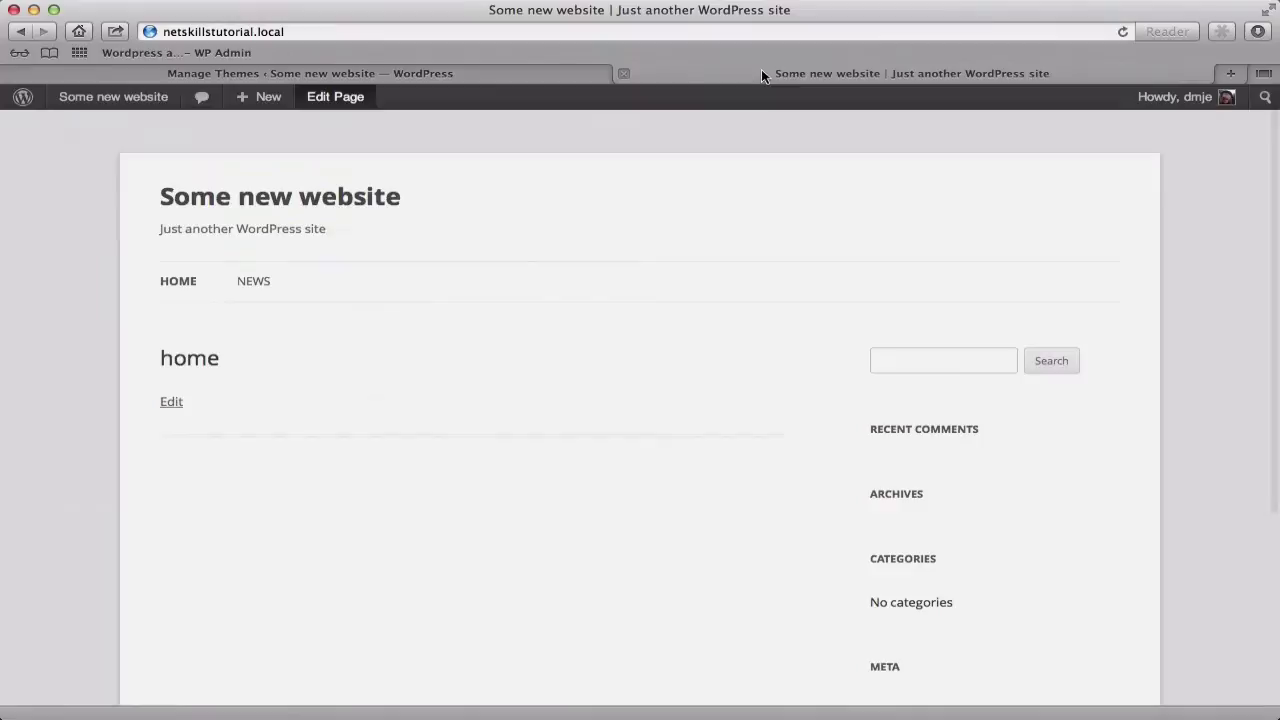
pyautogui.click(330, 207)
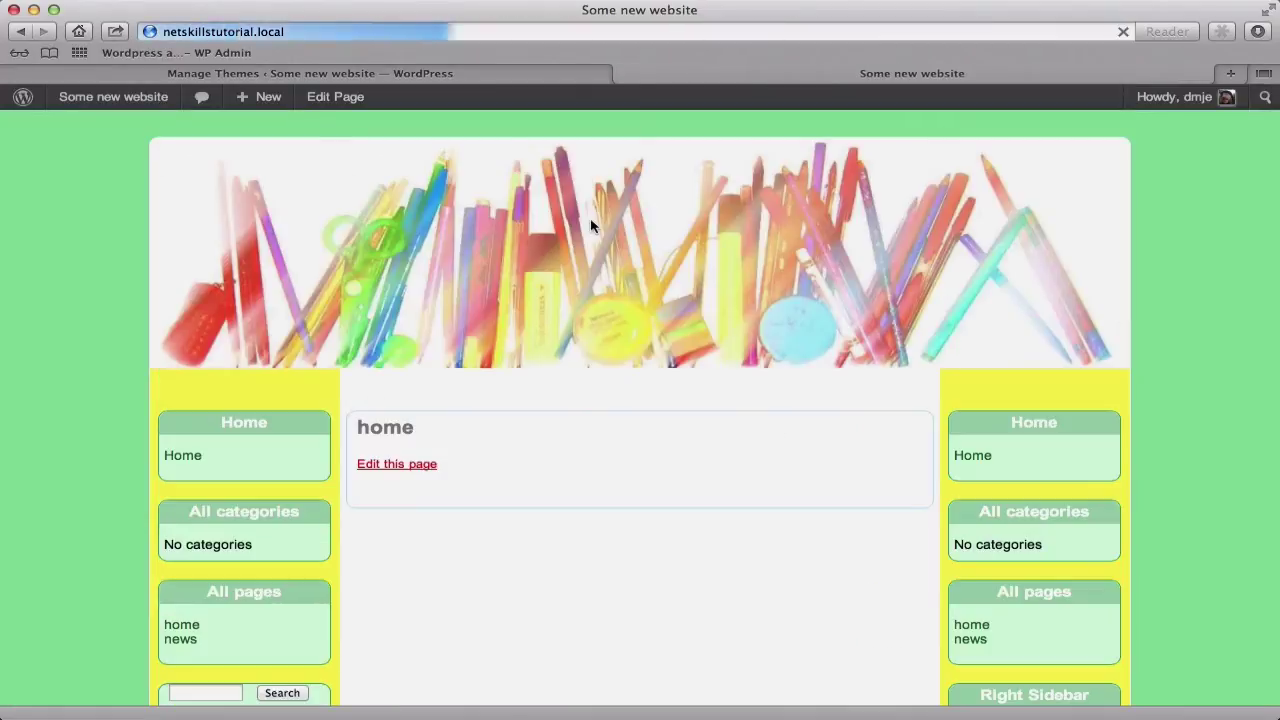
pyautogui.scroll(-5, 674, 507)
pyautogui.scroll(-9, 674, 507)
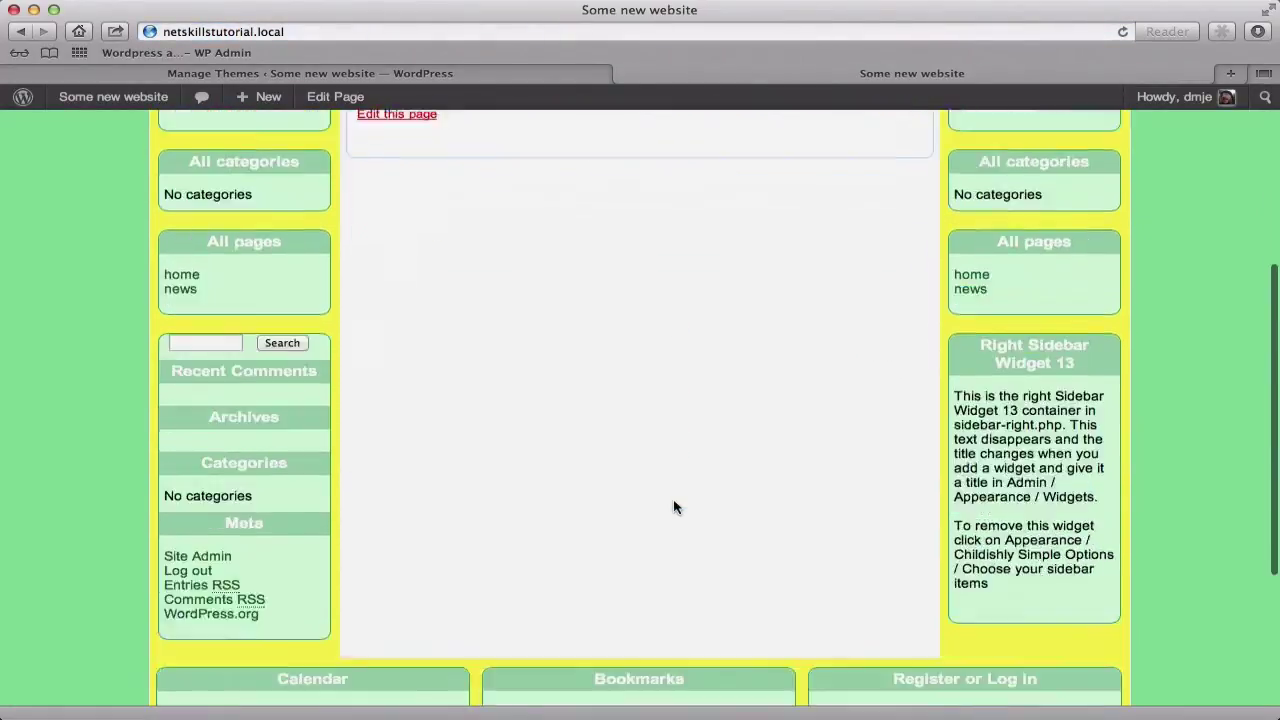
pyautogui.scroll(12, 650, 428)
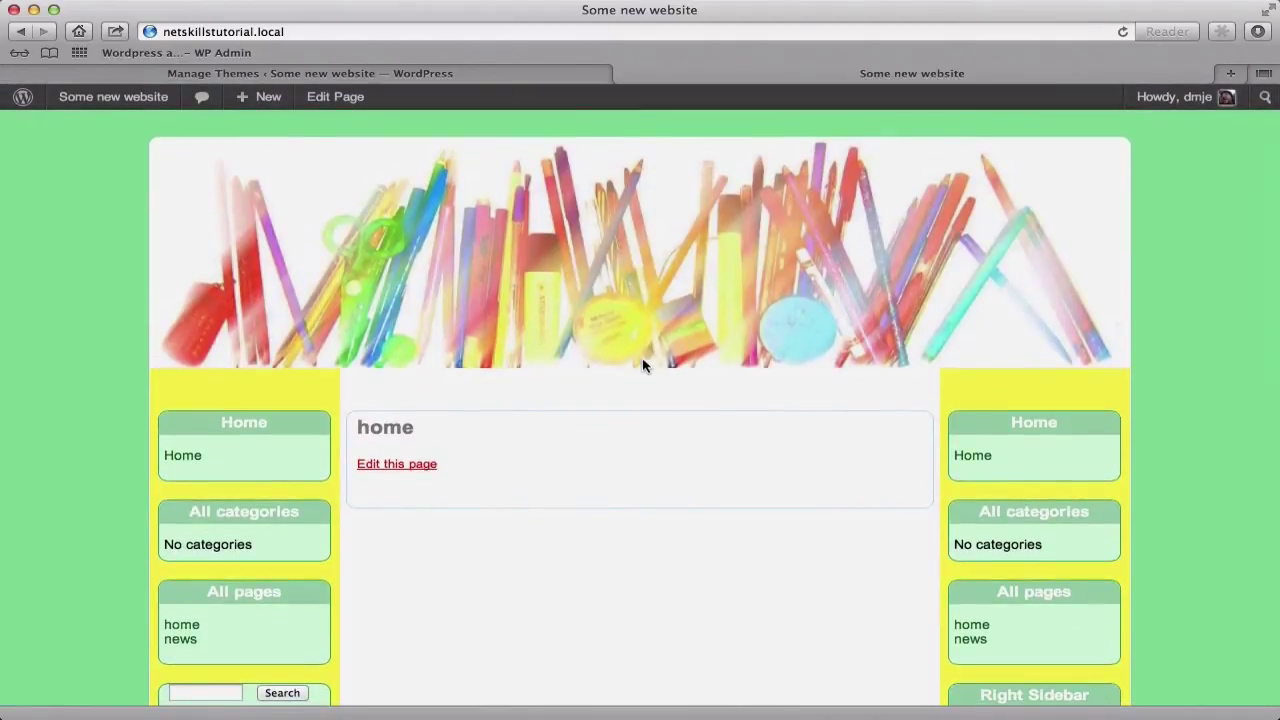
pyautogui.click(360, 78)
pyautogui.scroll(-5, 400, 463)
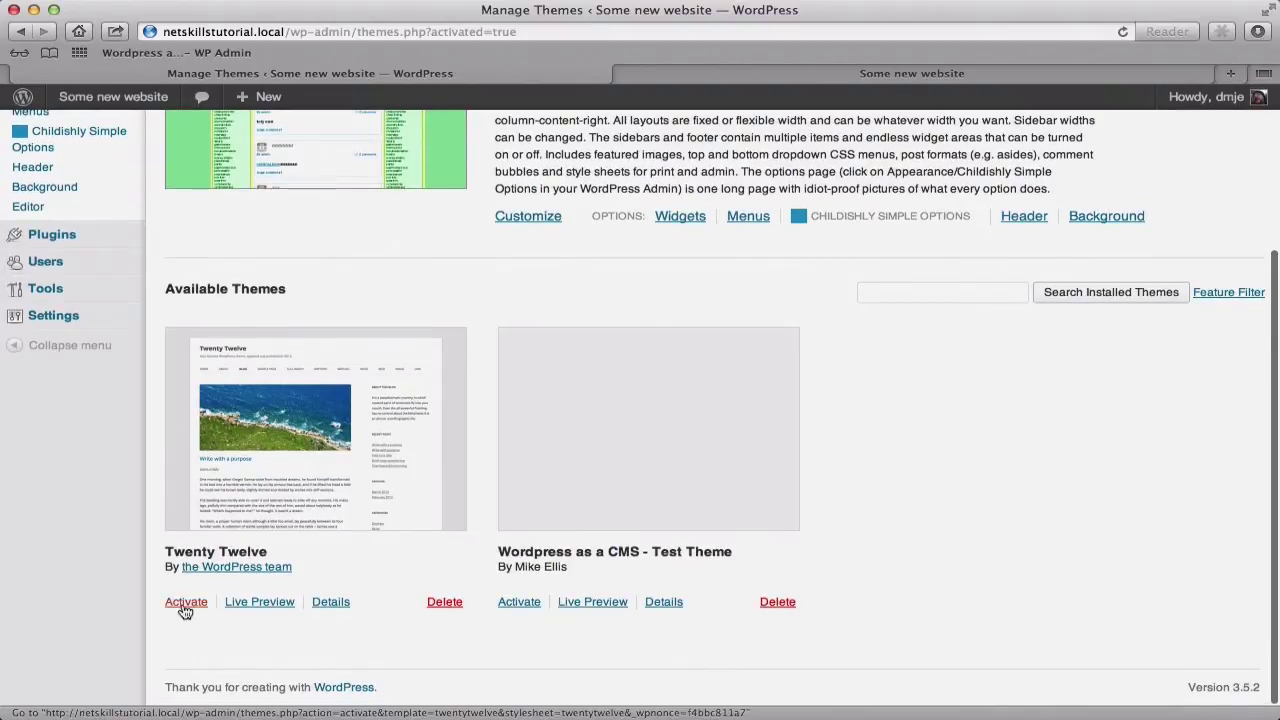
# Step: Reactivate Twenty Twelve and reload the front page to confirm its plain layout is back
pyautogui.click(186, 602)
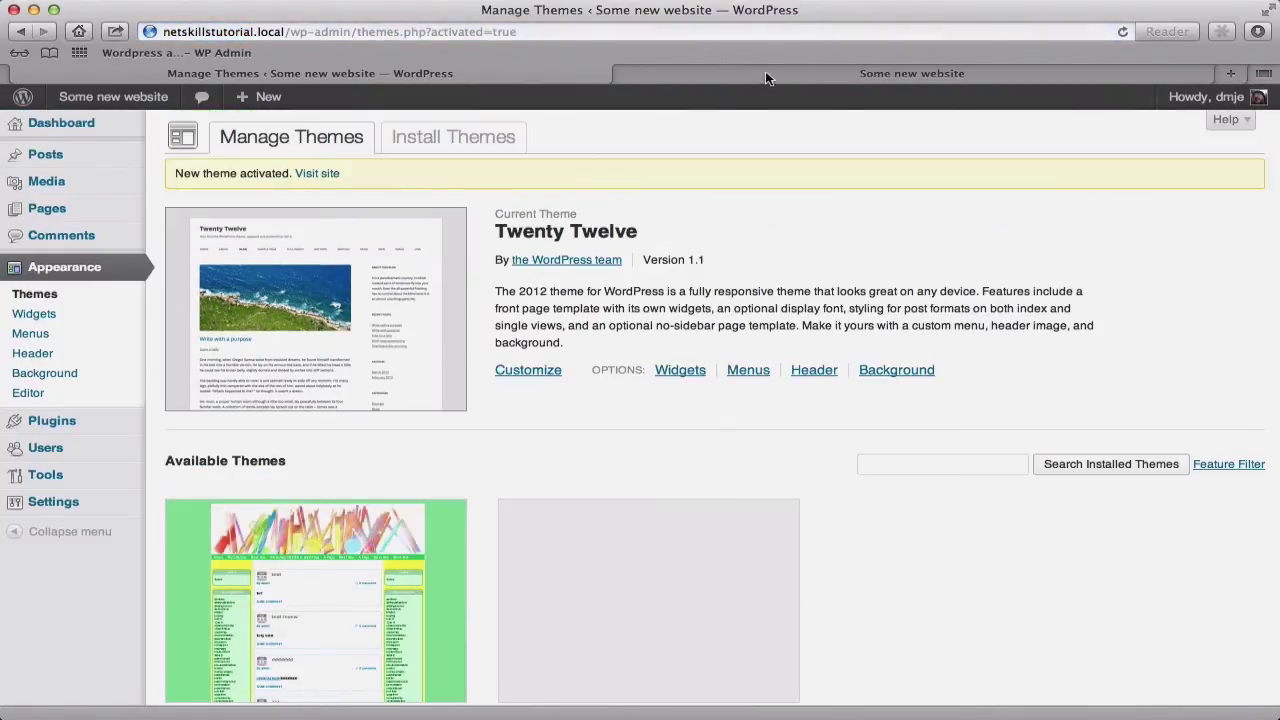
pyautogui.click(762, 76)
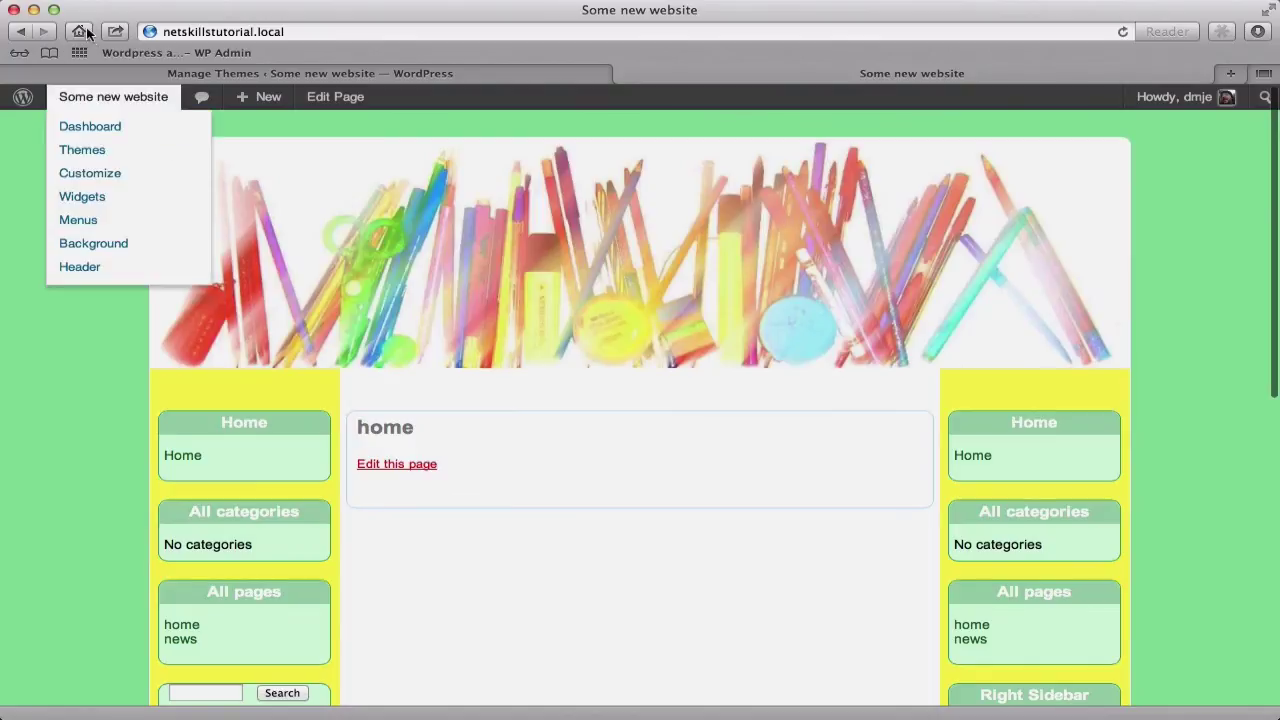
pyautogui.click(82, 196)
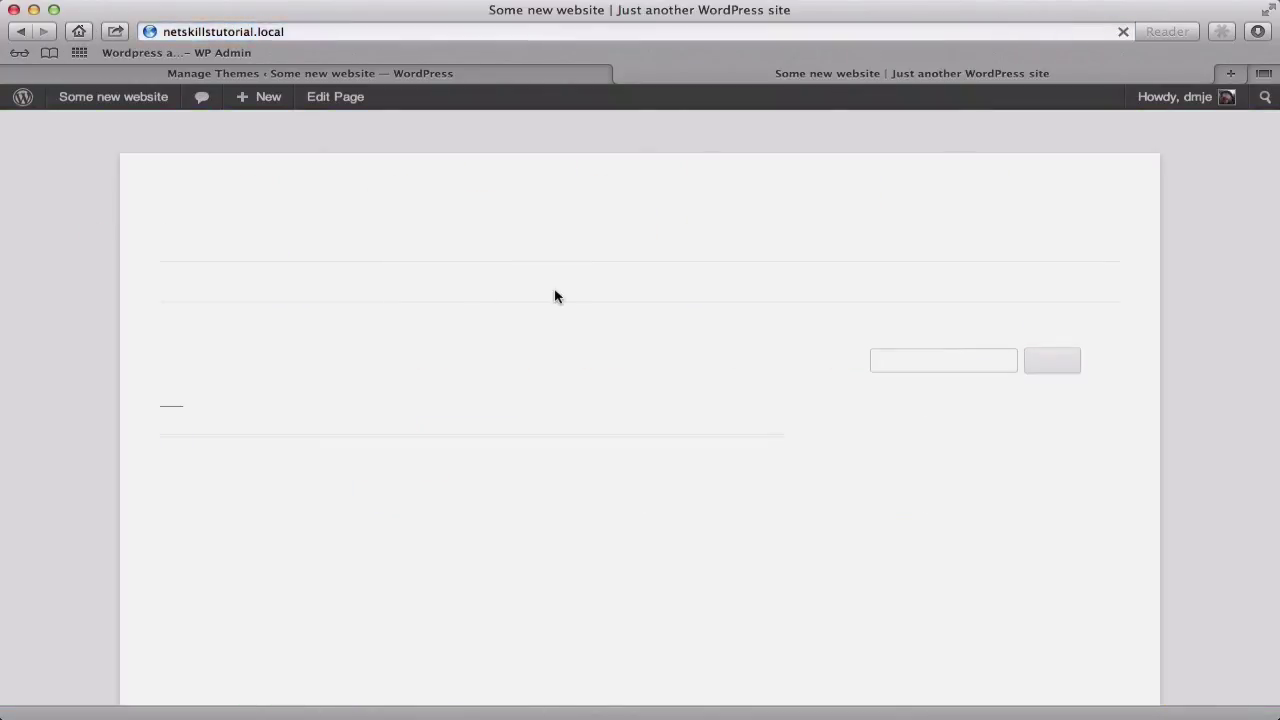
pyautogui.scroll(-2, 574, 297)
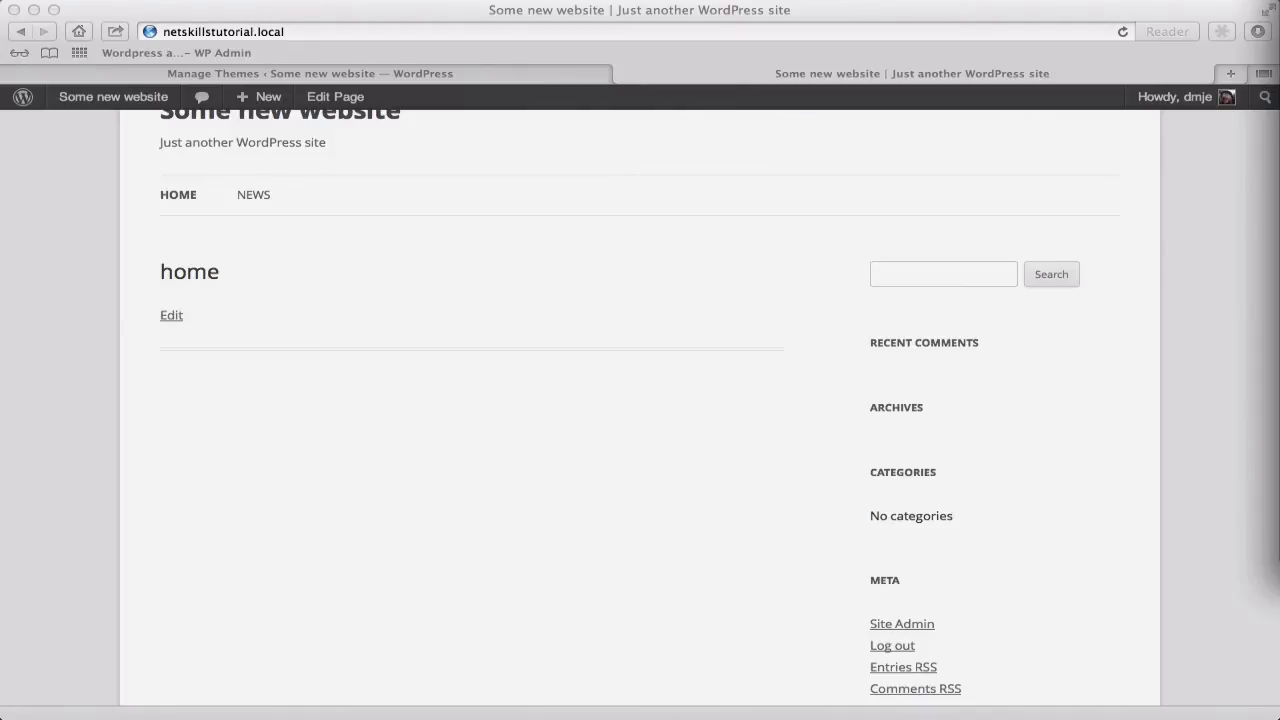
pyautogui.click(770, 274)
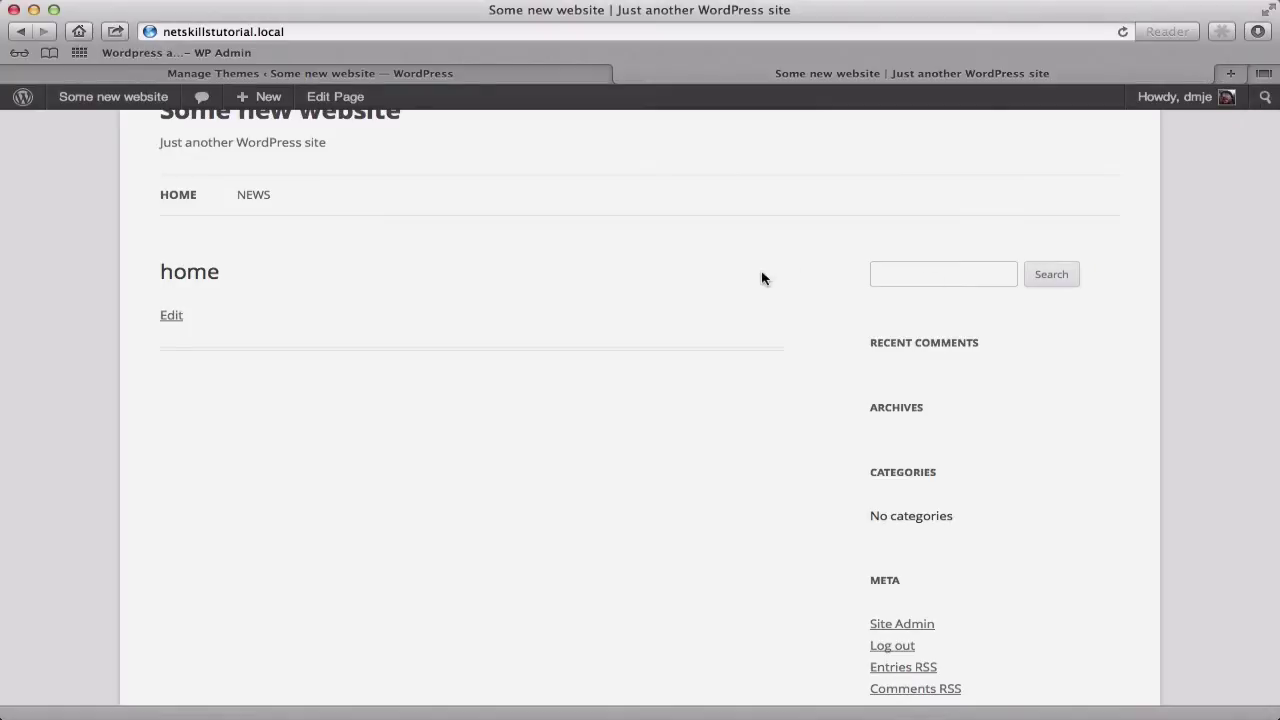
# Step: In Finder, open wp-content, then themes, then the childishly-simple folder
pyautogui.press('super+Tab')
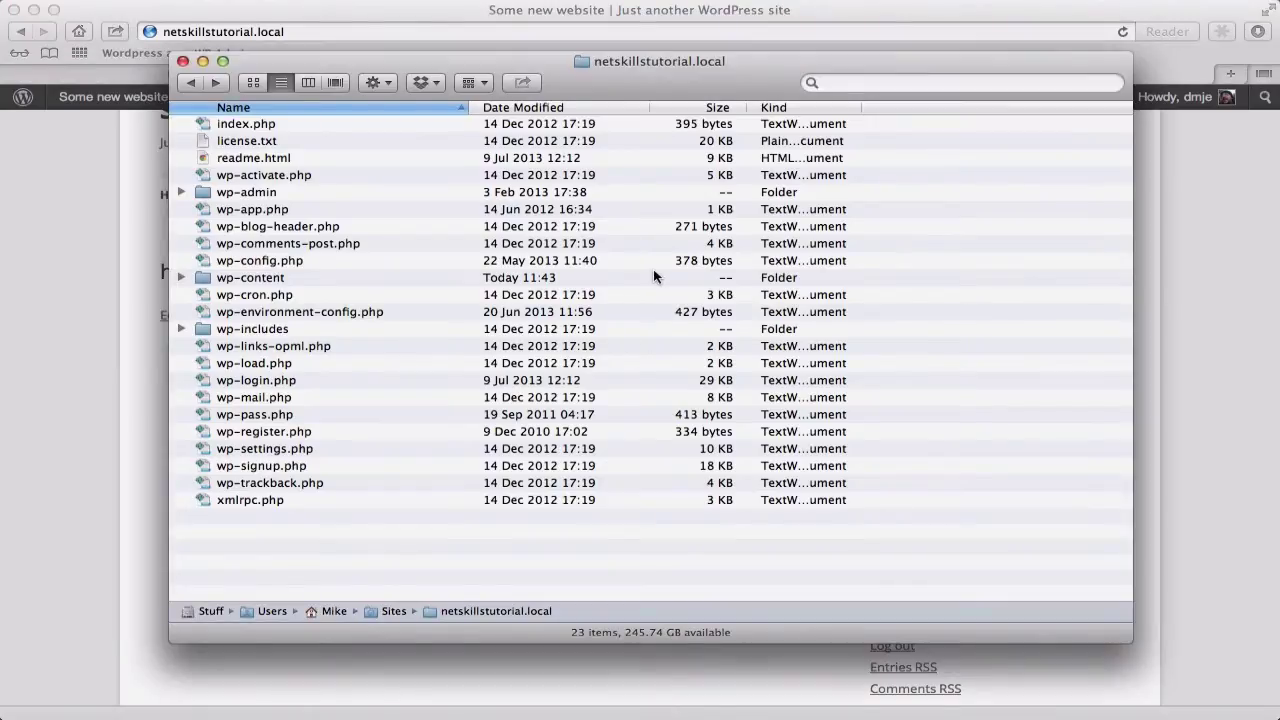
pyautogui.moveTo(755, 73)
pyautogui.mouseDown()
pyautogui.moveTo(833, 69)
pyautogui.moveTo(810, 46)
pyautogui.moveTo(771, 63)
pyautogui.mouseUp()
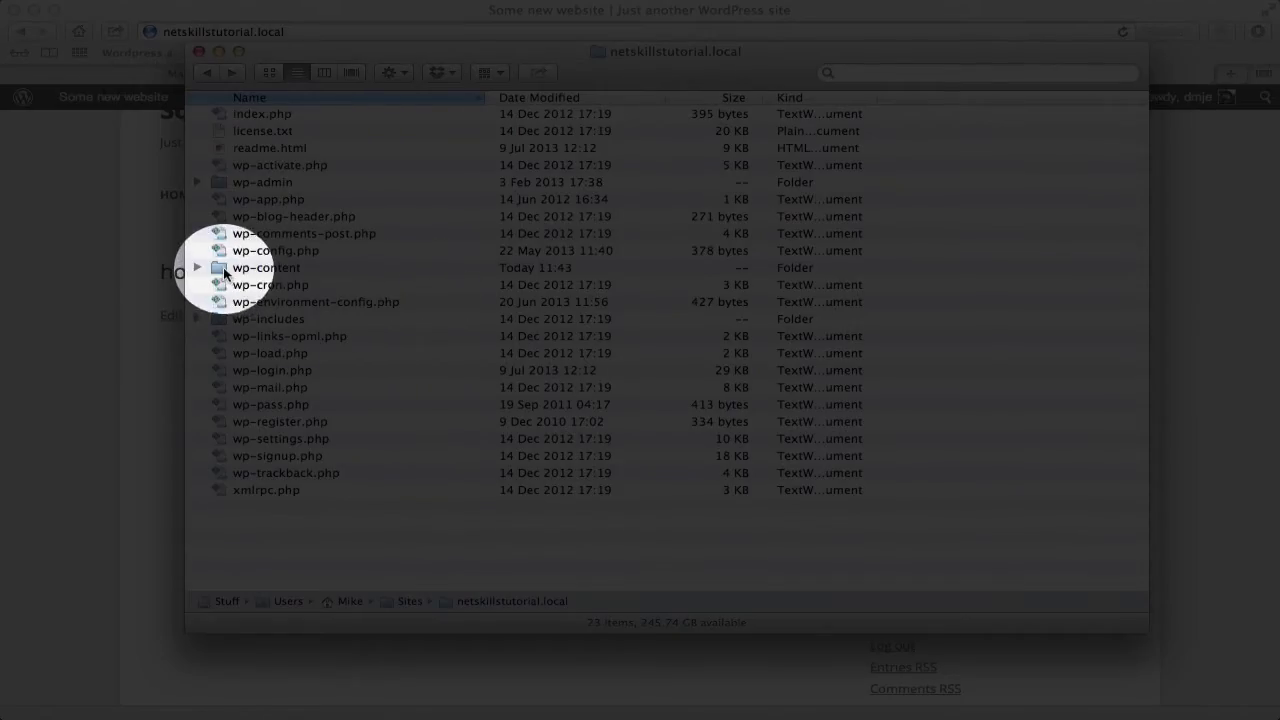
pyautogui.doubleClick(224, 270)
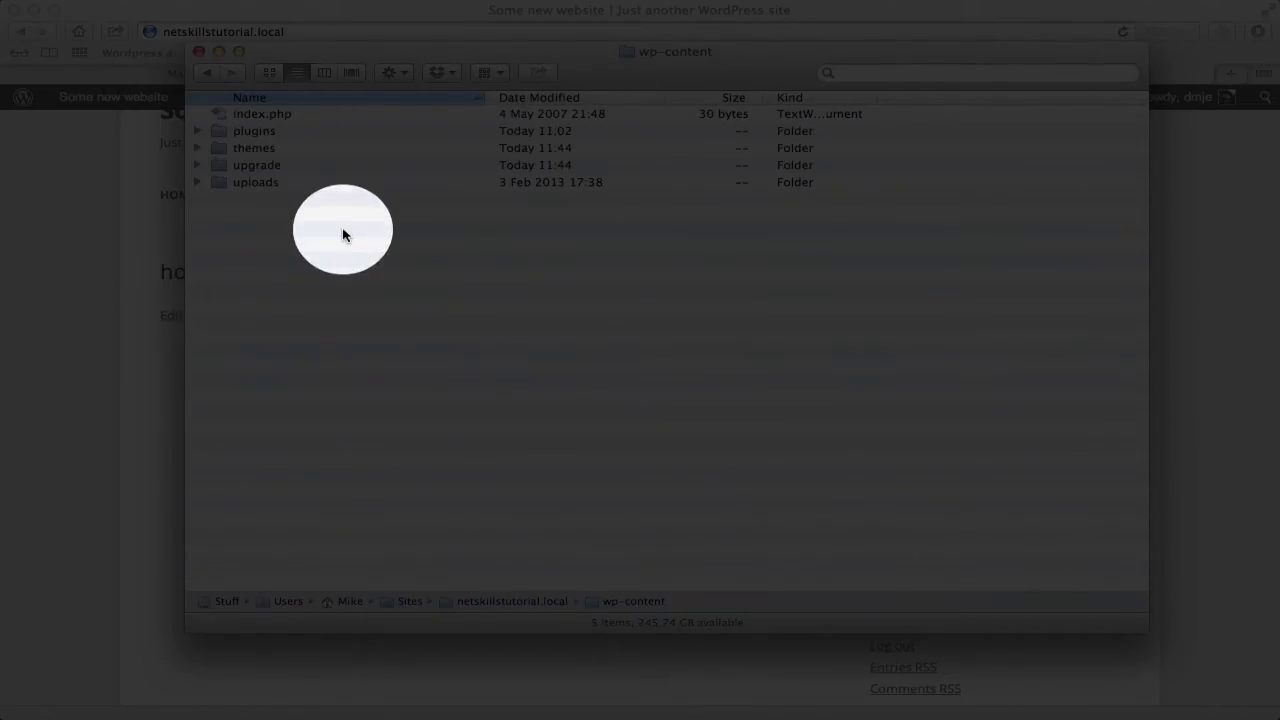
pyautogui.doubleClick(244, 148)
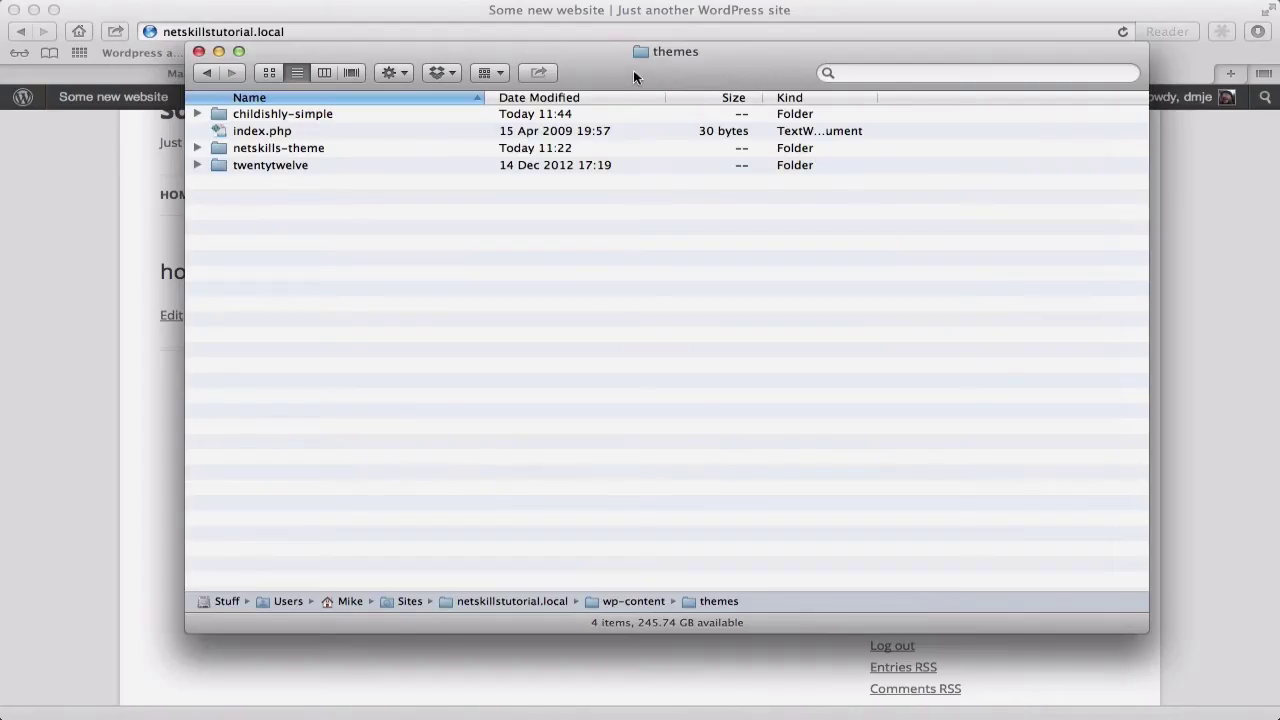
pyautogui.moveTo(633, 70); pyautogui.dragTo(691, 87)
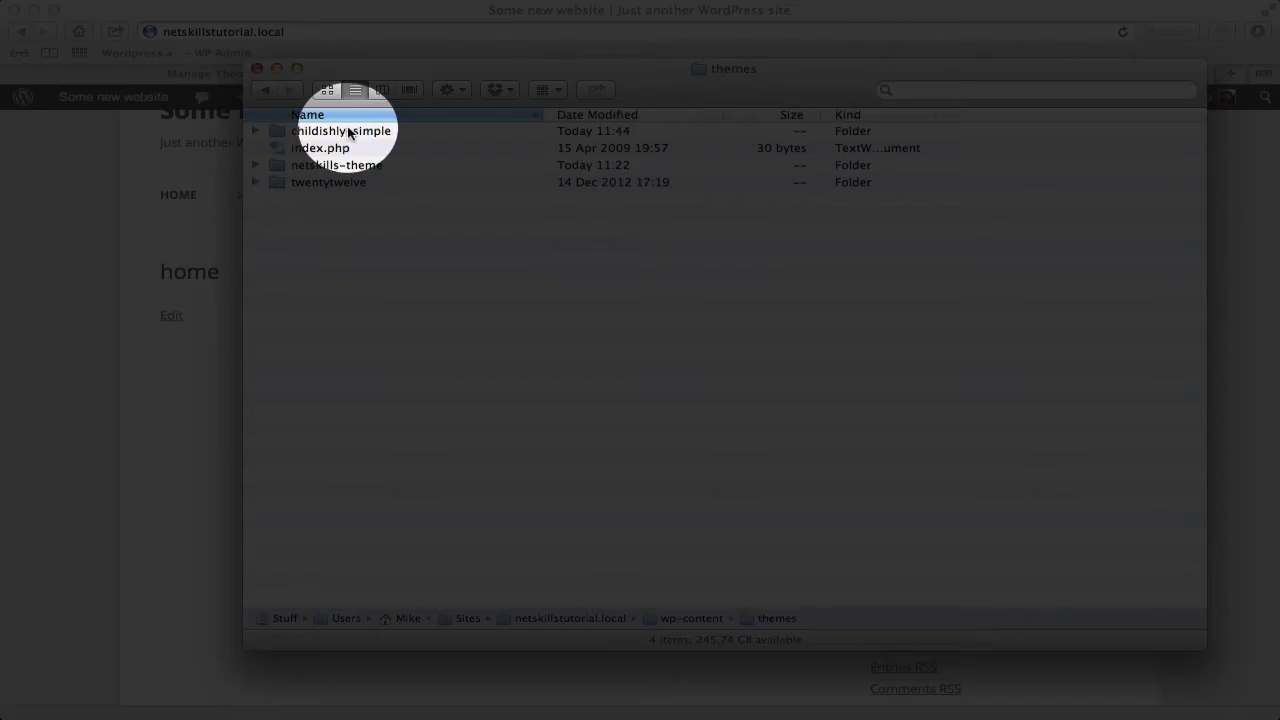
pyautogui.click(318, 133)
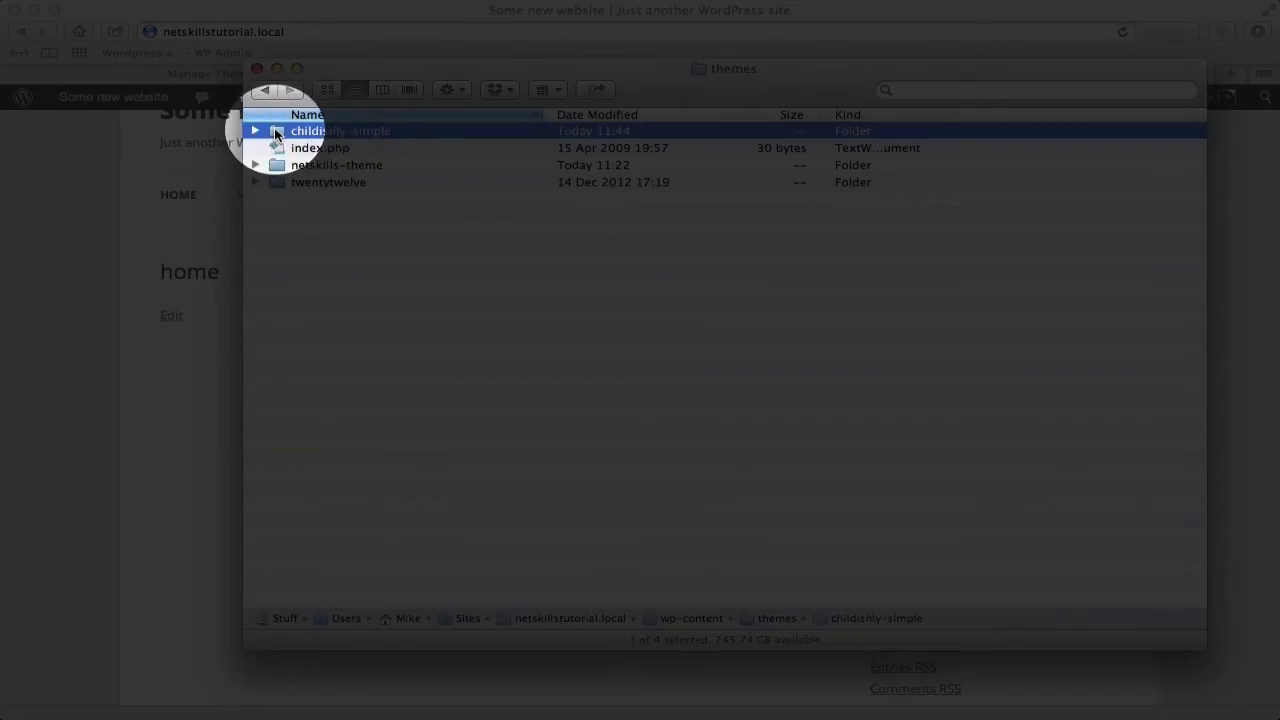
pyautogui.doubleClick(300, 131)
pyautogui.scroll(-3, 360, 286)
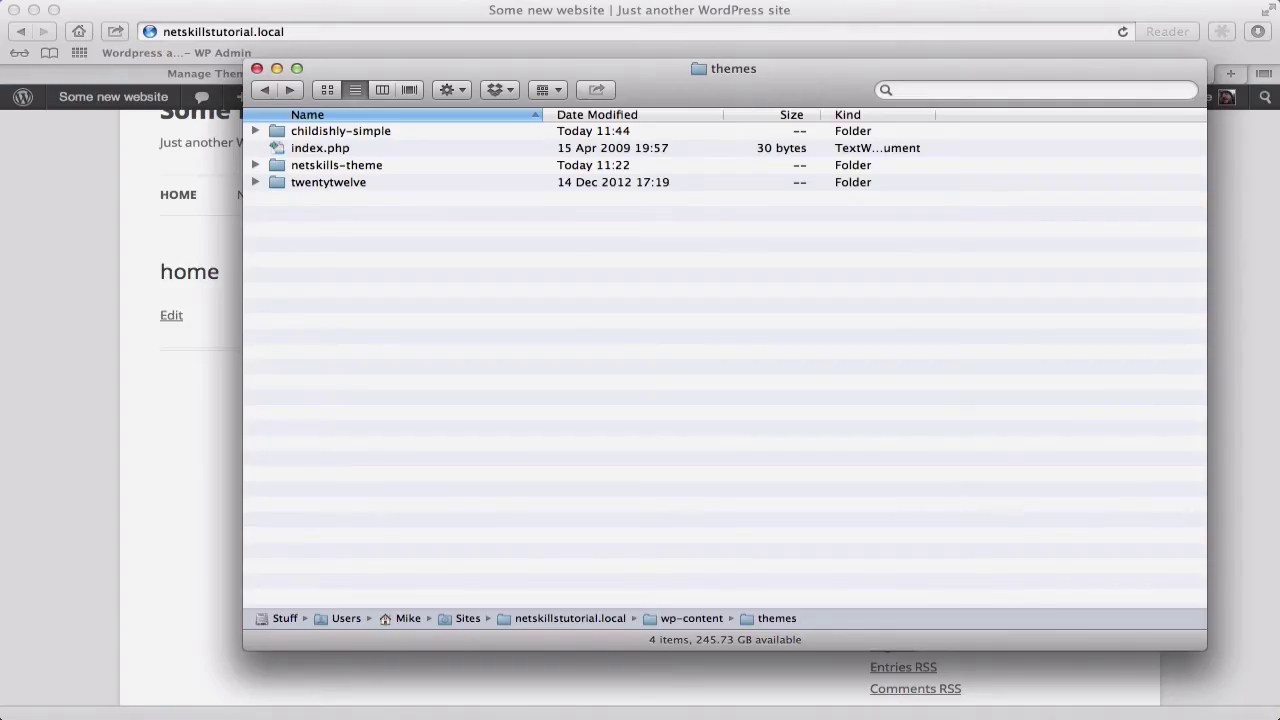
pyautogui.click(212, 361)
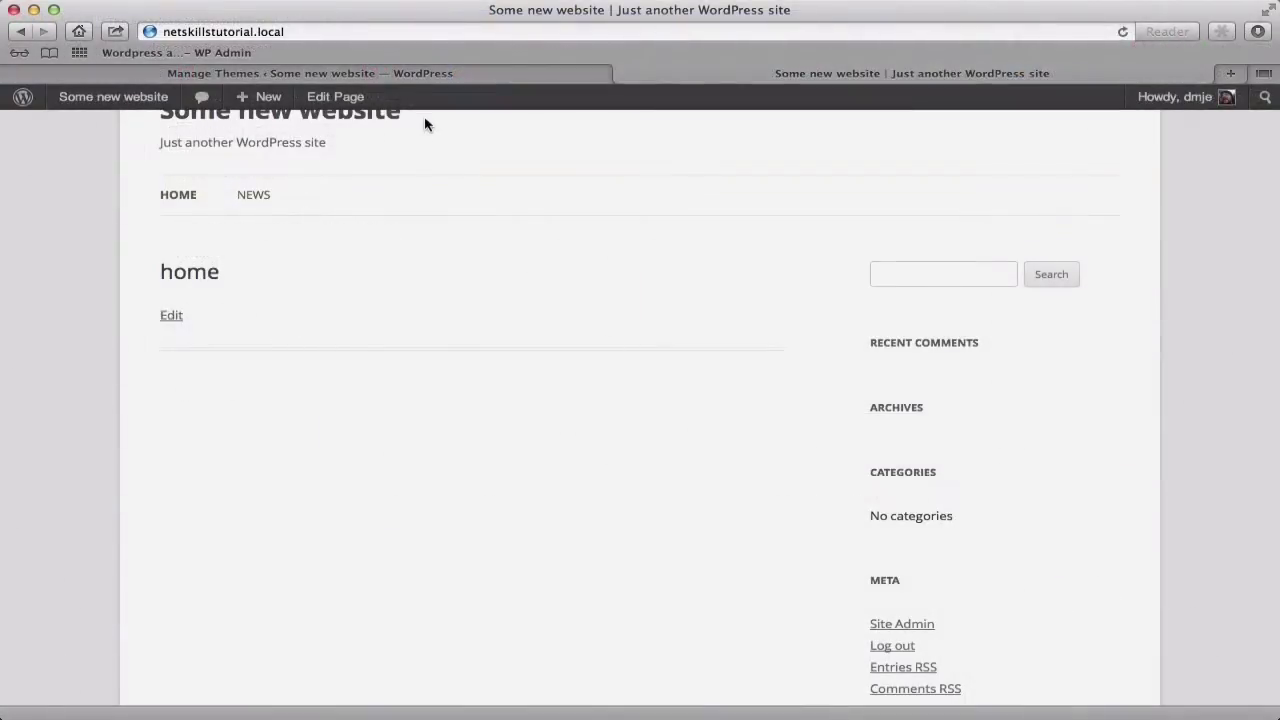
# Step: Return to Manage Themes to find 'Wordpress as a CMS - Test Theme' listed
pyautogui.click(409, 74)
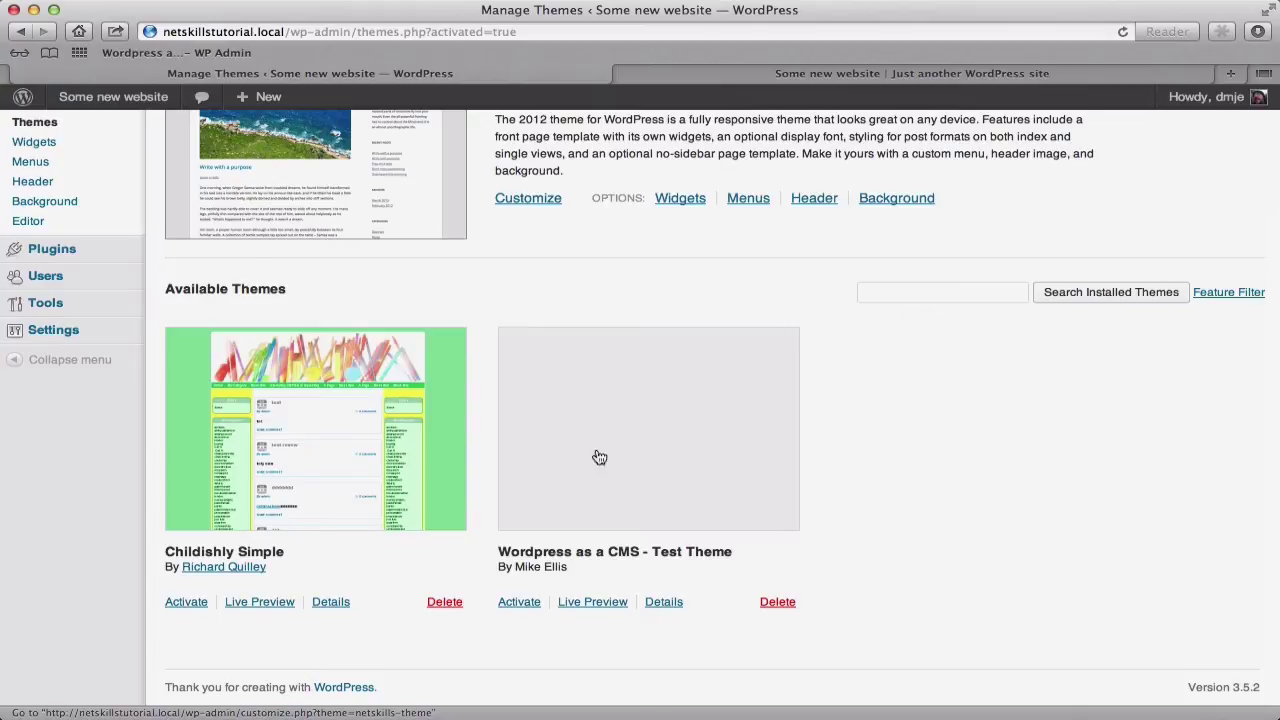
# Step: Activate 'Wordpress as a CMS - Test Theme' and reload the site home page to view it
pyautogui.click(520, 603)
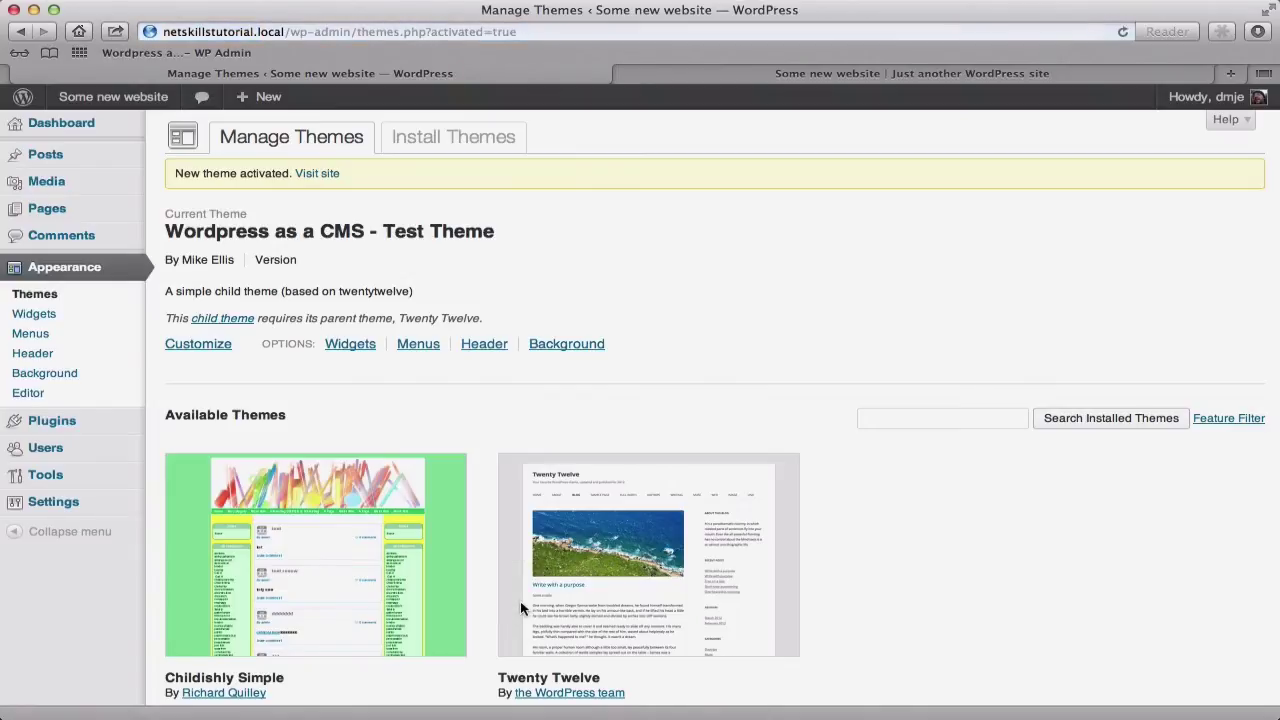
pyautogui.click(722, 77)
pyautogui.click(178, 195)
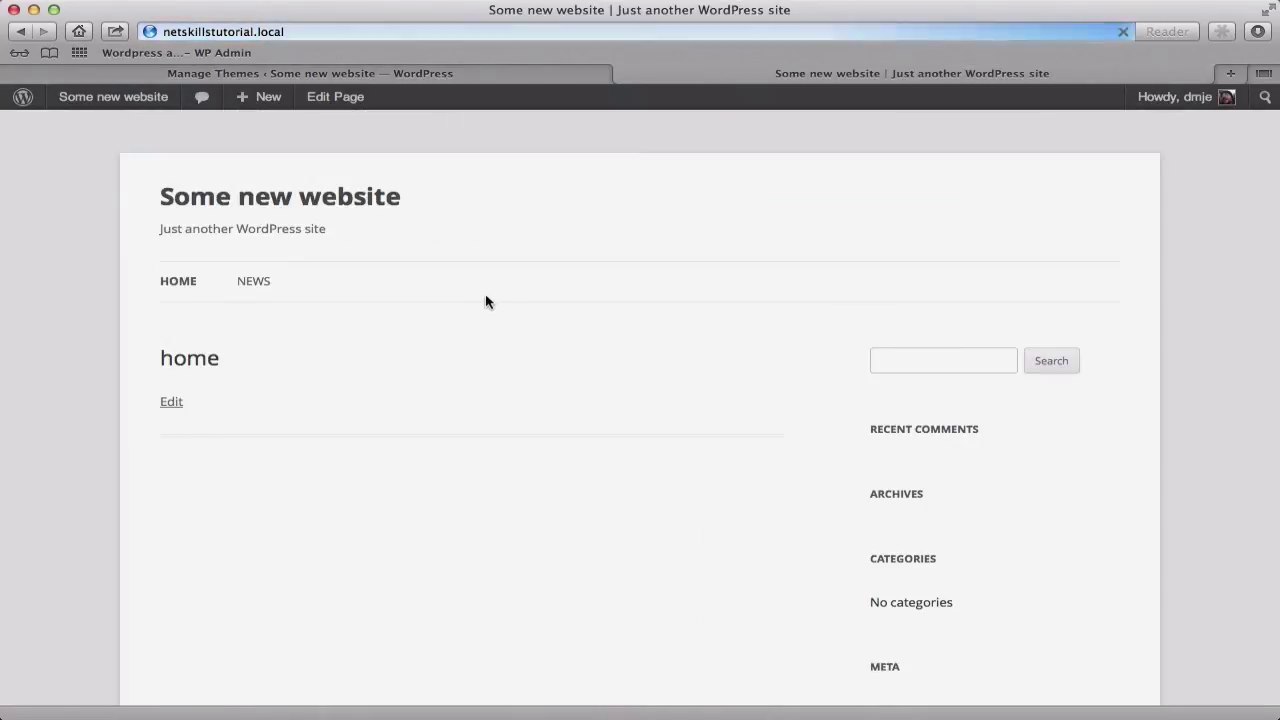
pyautogui.scroll(-3, 658, 421)
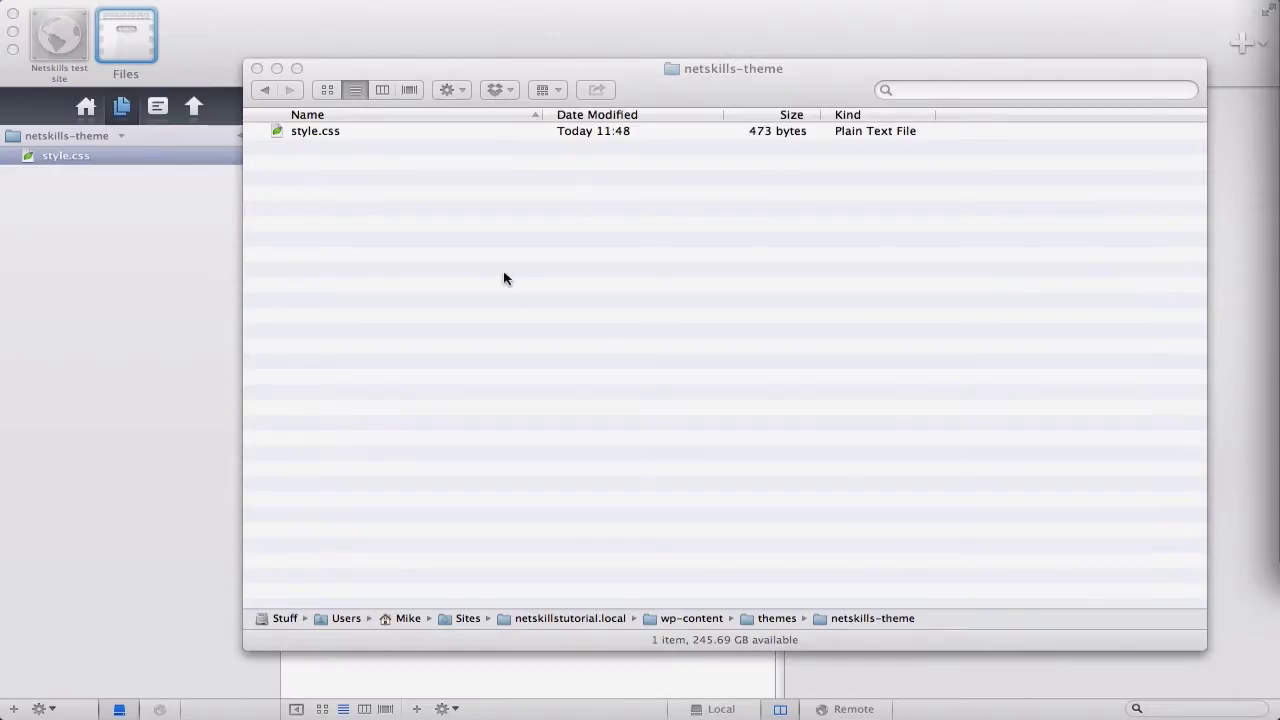
# Step: Create a new file templ_staffdetail.php in the netskills-theme folder in Coda
pyautogui.click(140, 296)
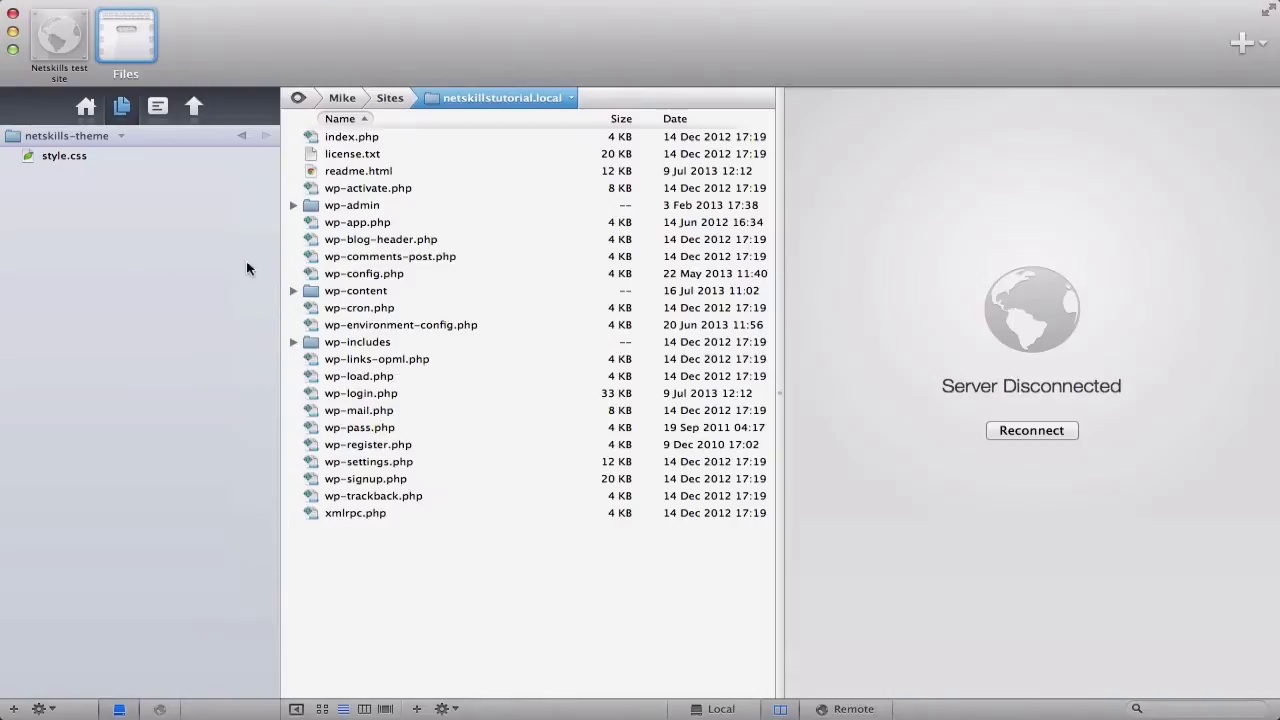
pyautogui.rightClick(121, 253)
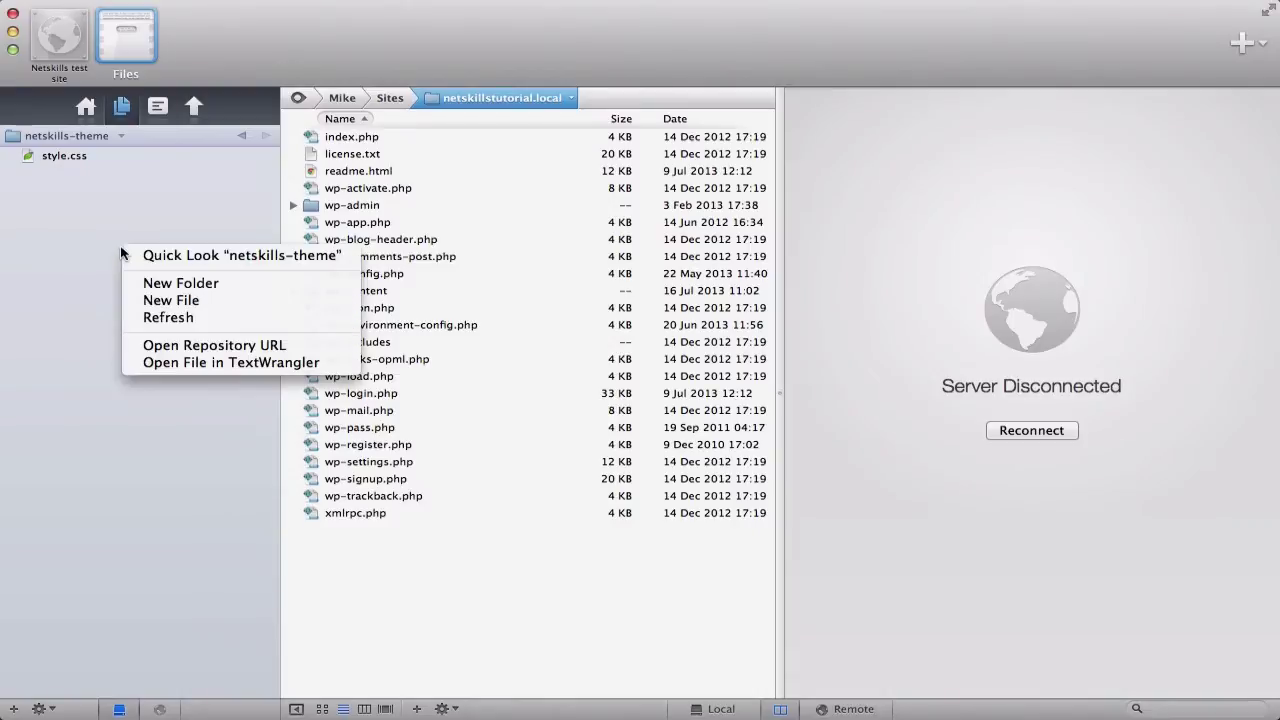
pyautogui.click(184, 301)
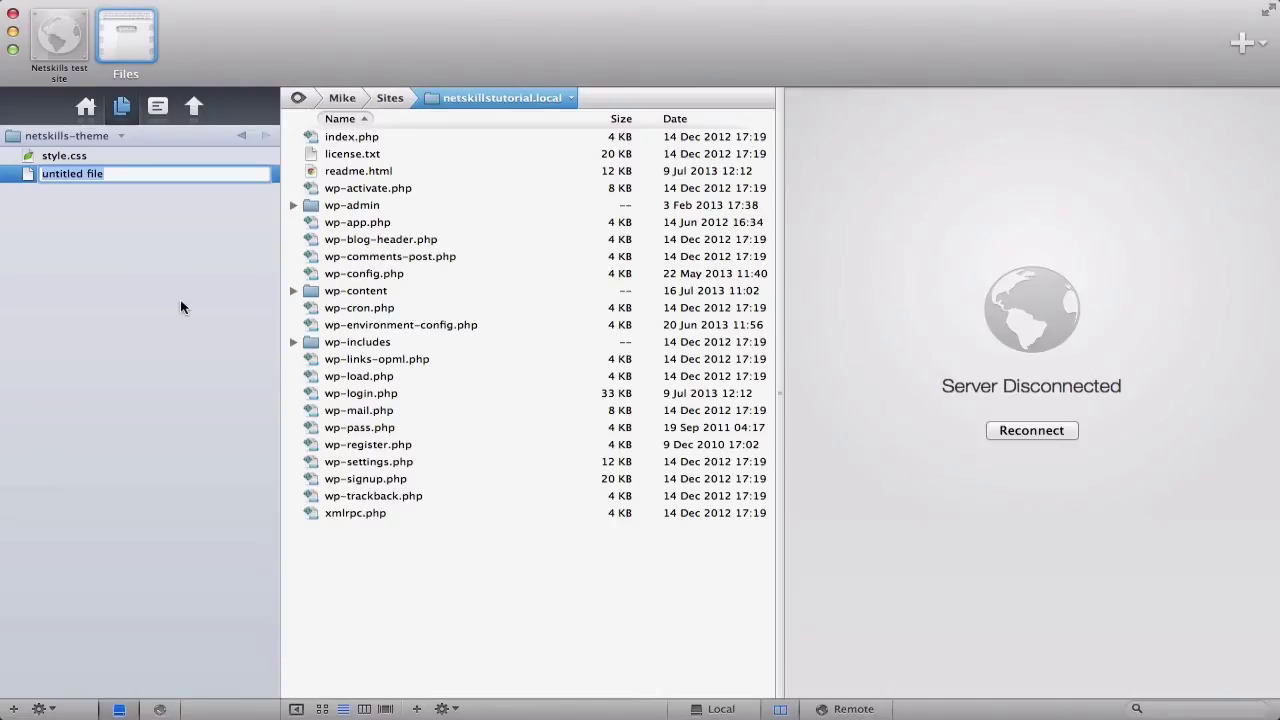
pyautogui.write('templ_staffdetail.php')
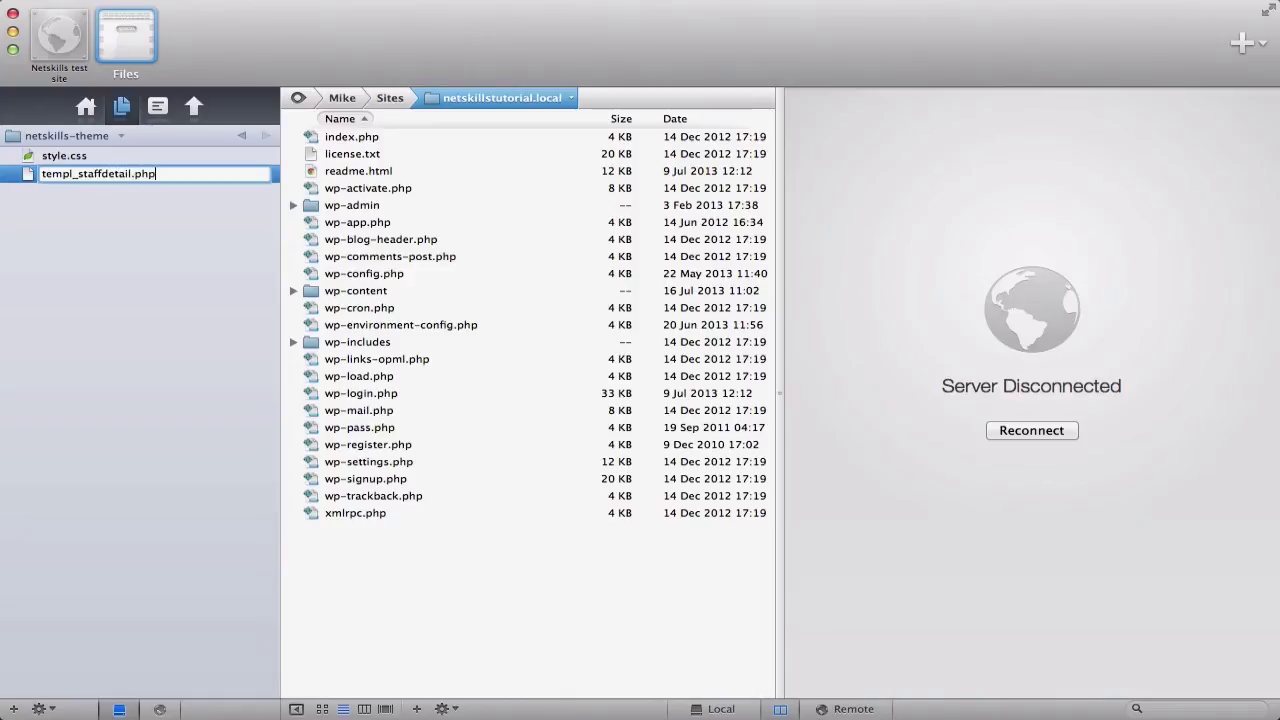
pyautogui.press('Return')
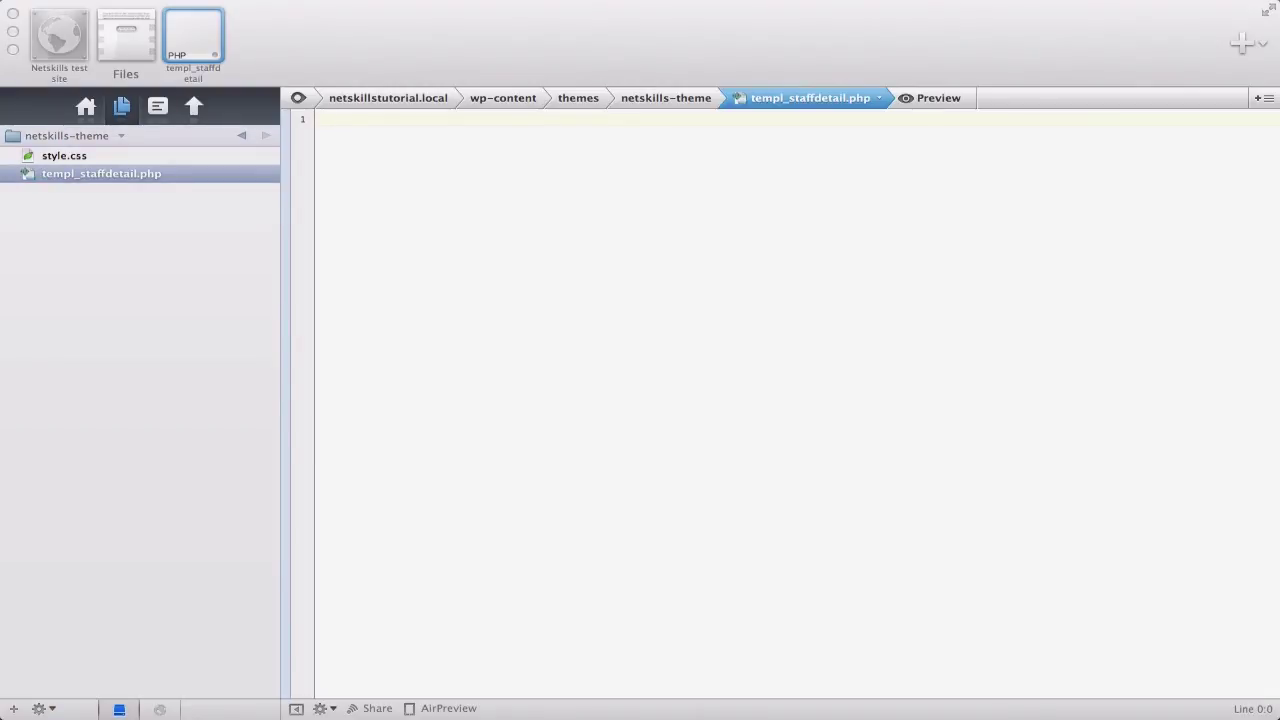
# Step: Paste the Staff Details template header, then the get_header, get_sidebar and get_footer calls
pyautogui.click(723, 206)
pyautogui.write('<?php /* Template Name: Staff Details */ ?>')
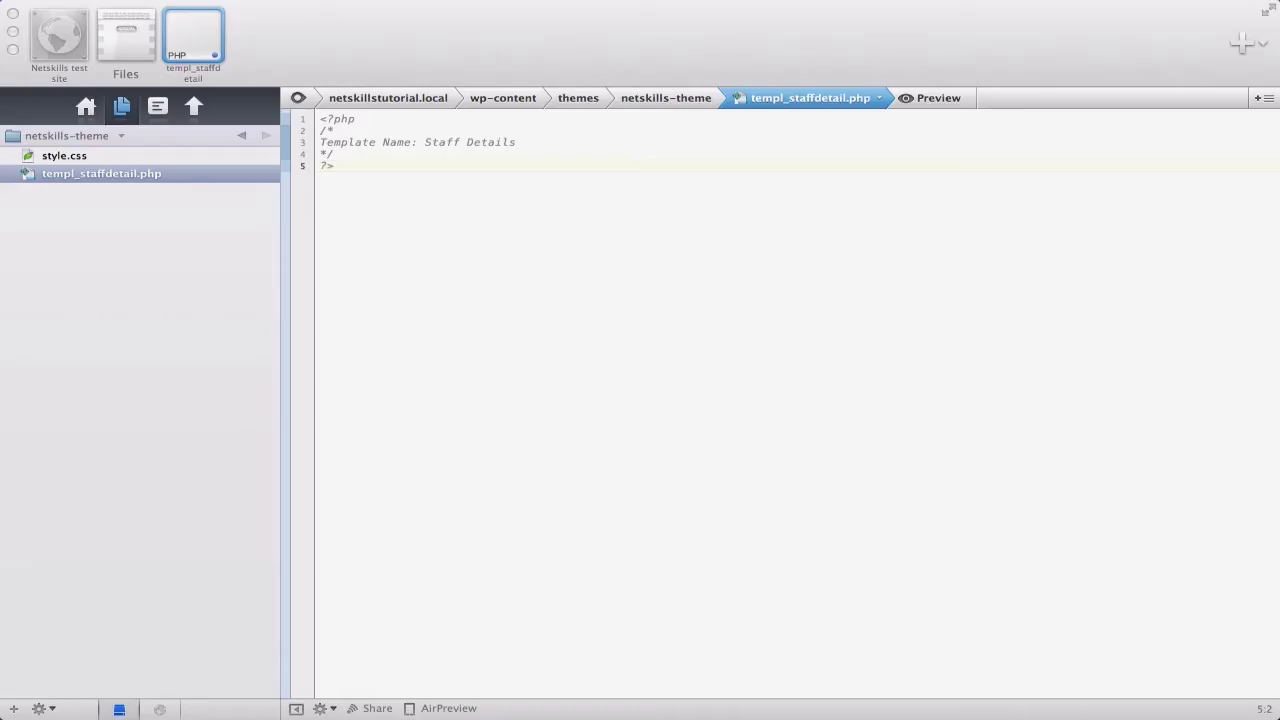
pyautogui.click(694, 203)
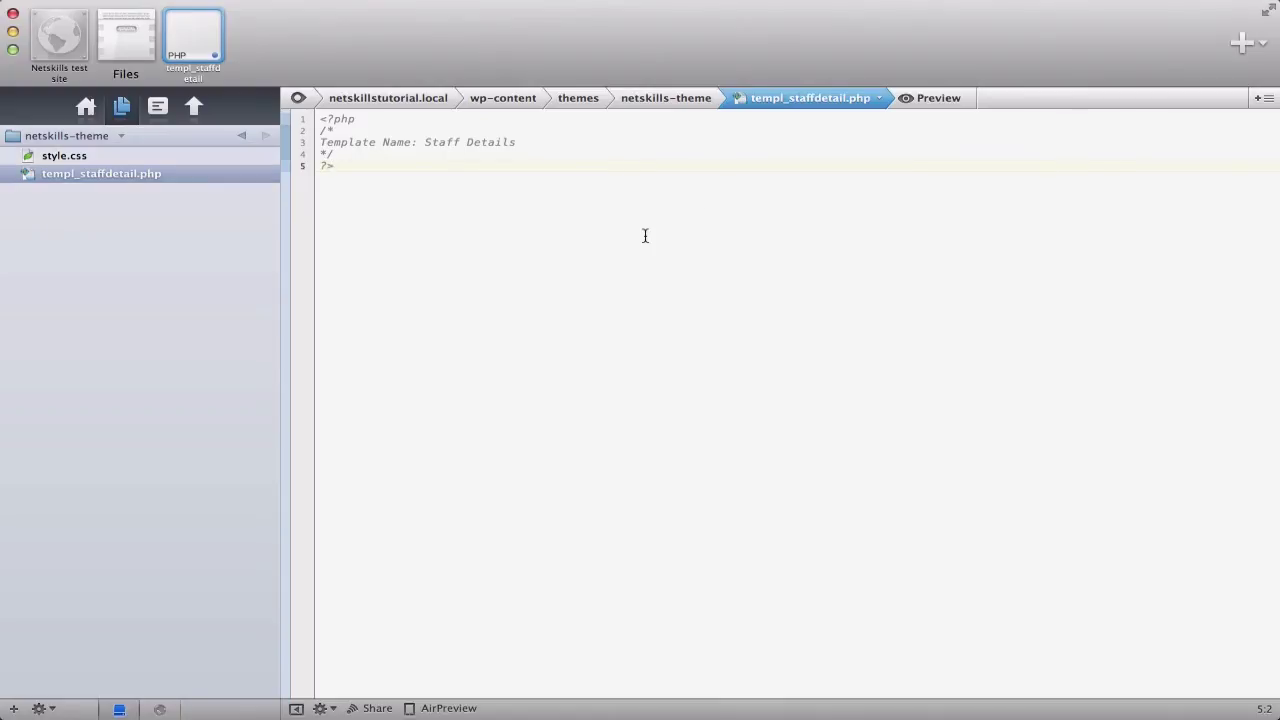
pyautogui.press('Return')
pyautogui.press('Return')
pyautogui.write('<?php get_header(); ?>     <?php get_sidebar(); ?> <?php get_footer(); ?>')
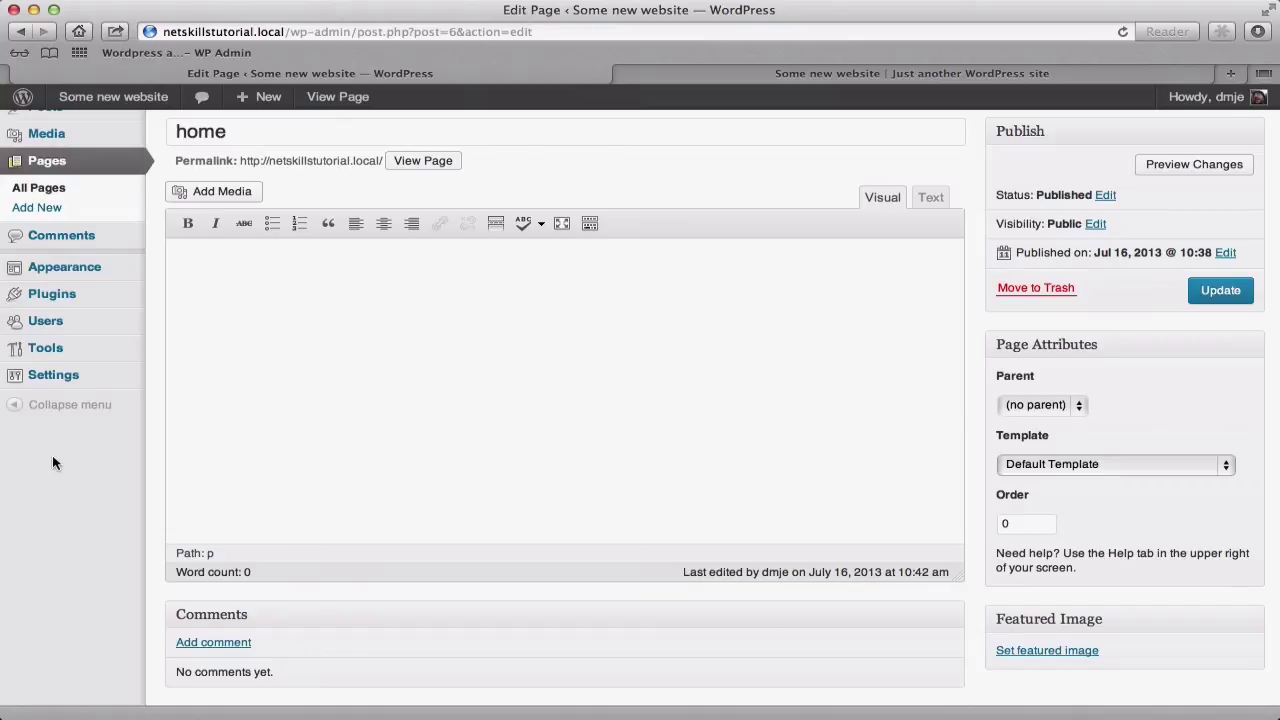
# Step: Locate the new Custom Fields section in the WordPress admin sidebar
pyautogui.moveTo(37, 300)
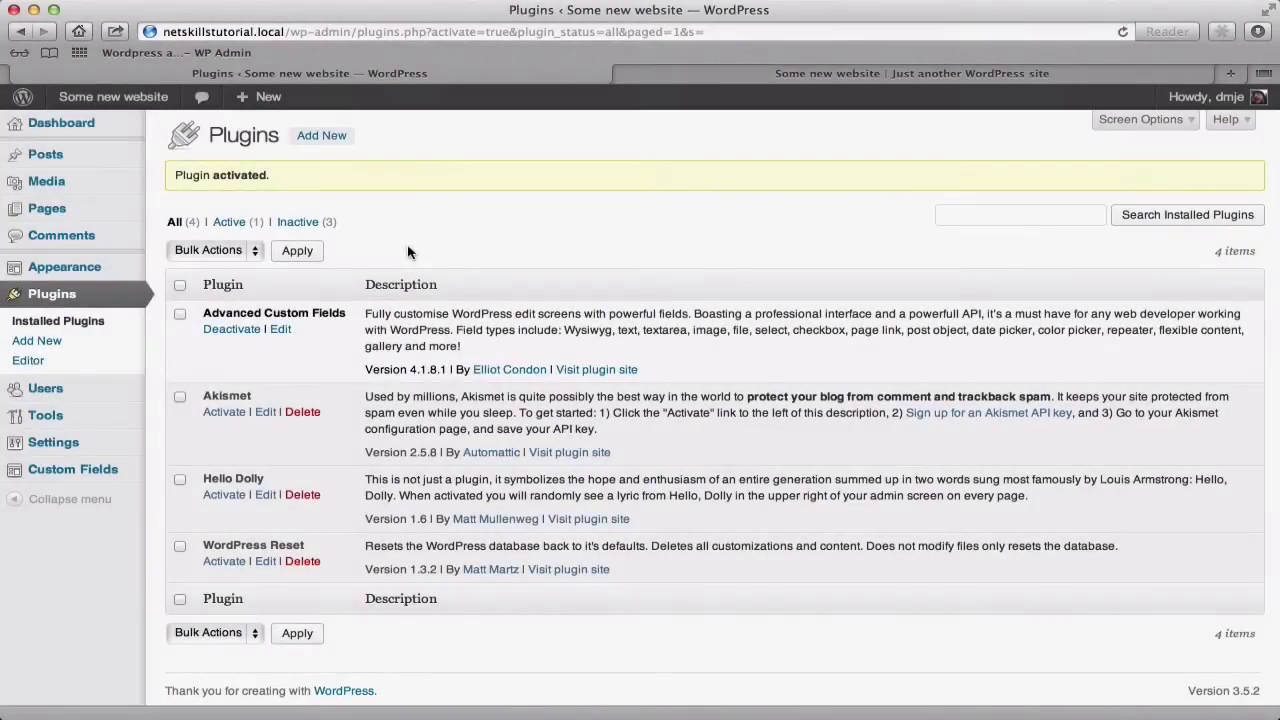
pyautogui.moveTo(48, 472)
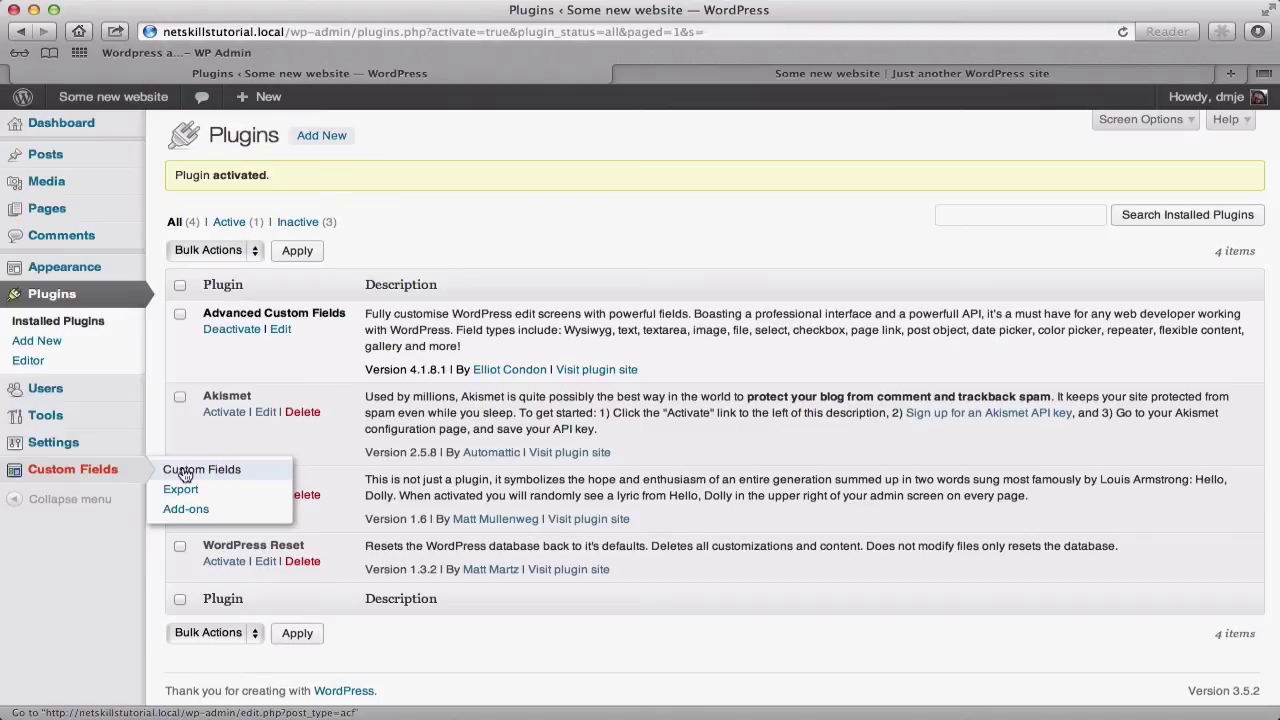
# Step: Create a new field group titled 'Staff Details'
pyautogui.click(182, 468)
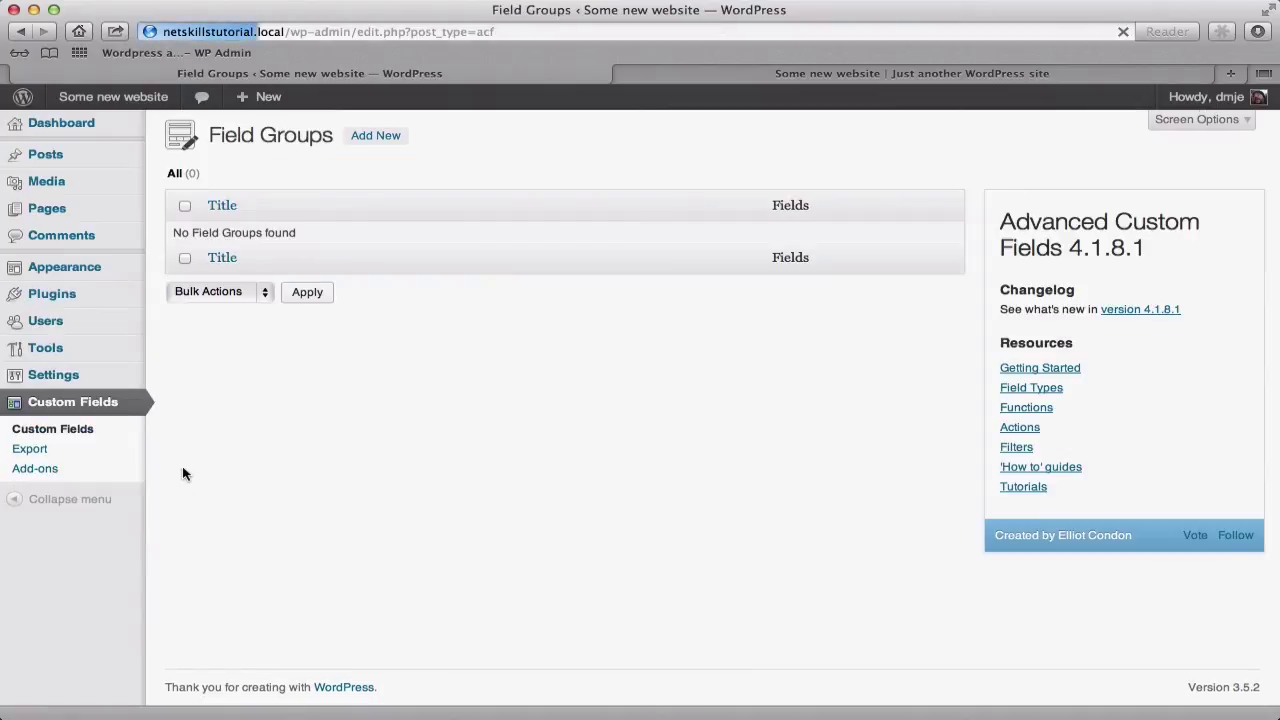
pyautogui.click(375, 135)
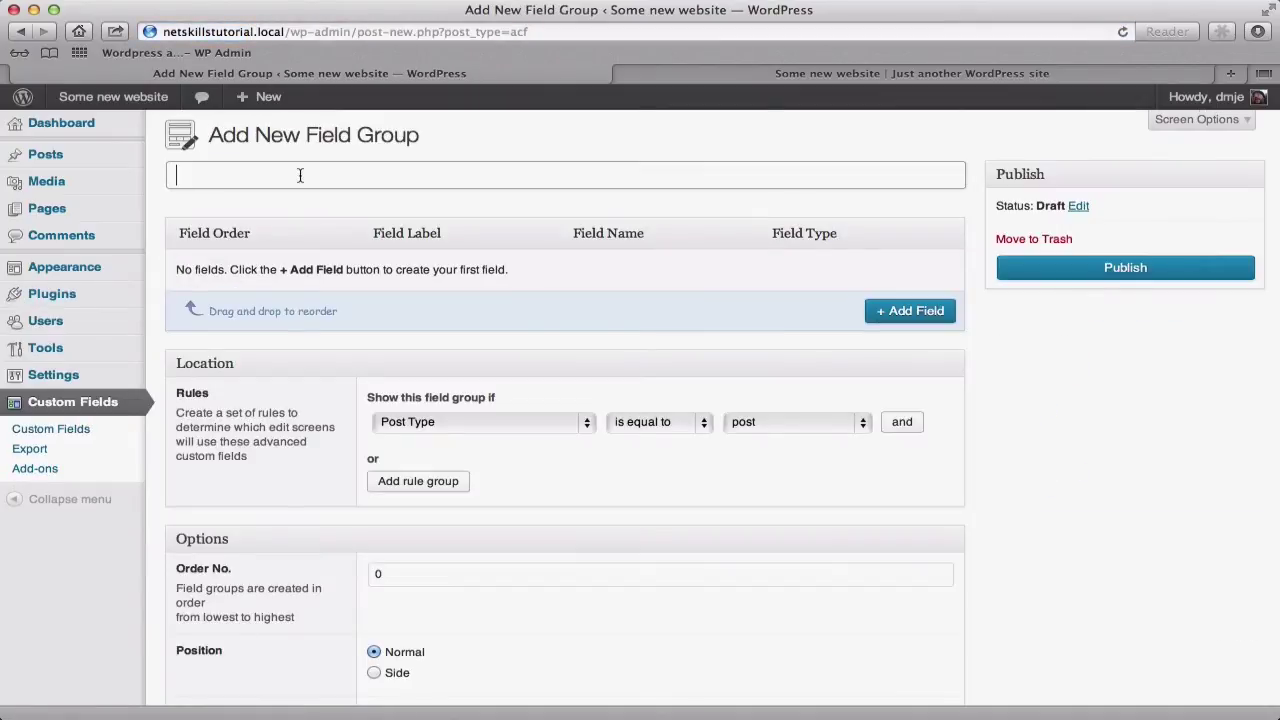
pyautogui.write('Staff Details')
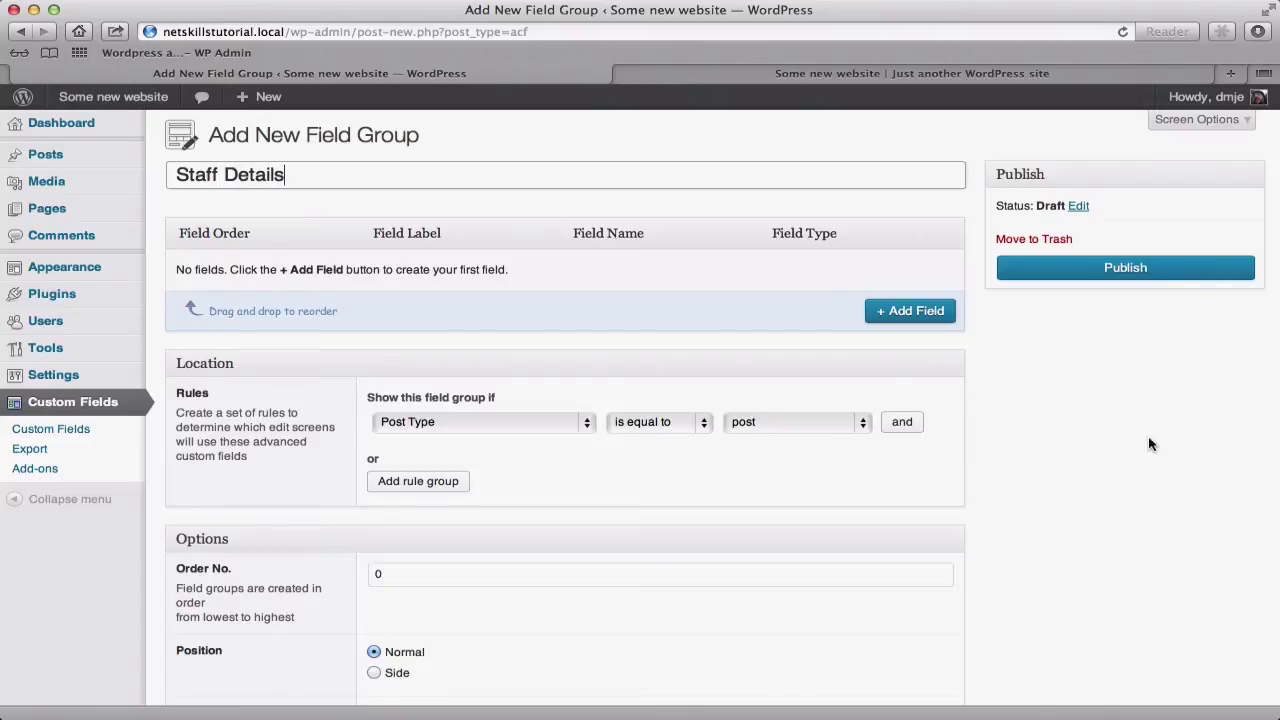
pyautogui.click(1163, 461)
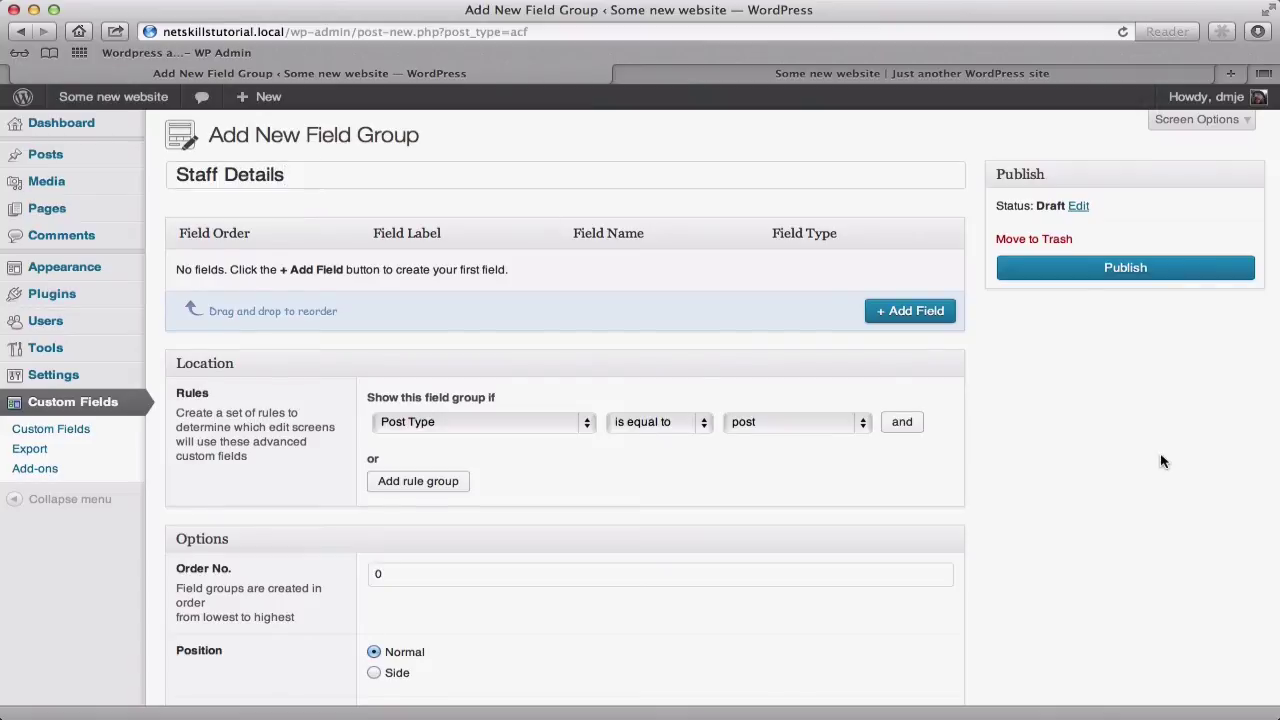
# Step: Add a 'bio' field of type Wysiwyg Editor
pyautogui.click(911, 318)
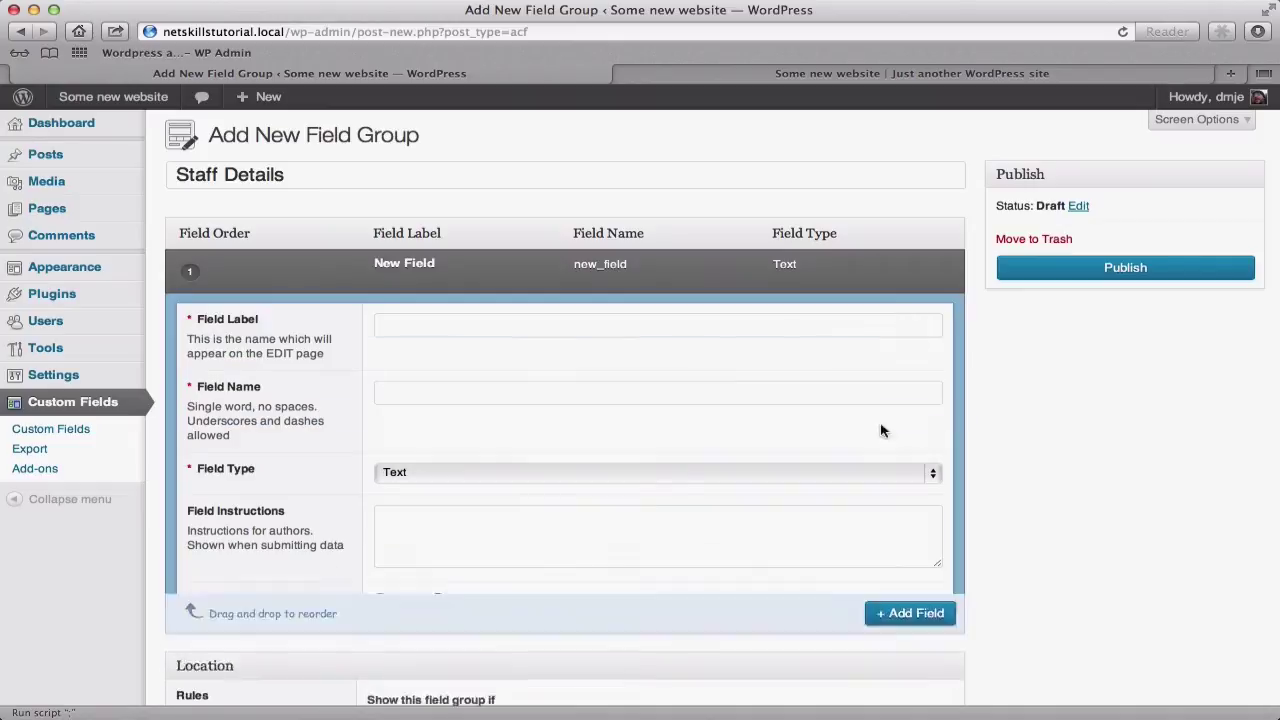
pyautogui.click(427, 323)
pyautogui.write('bio')
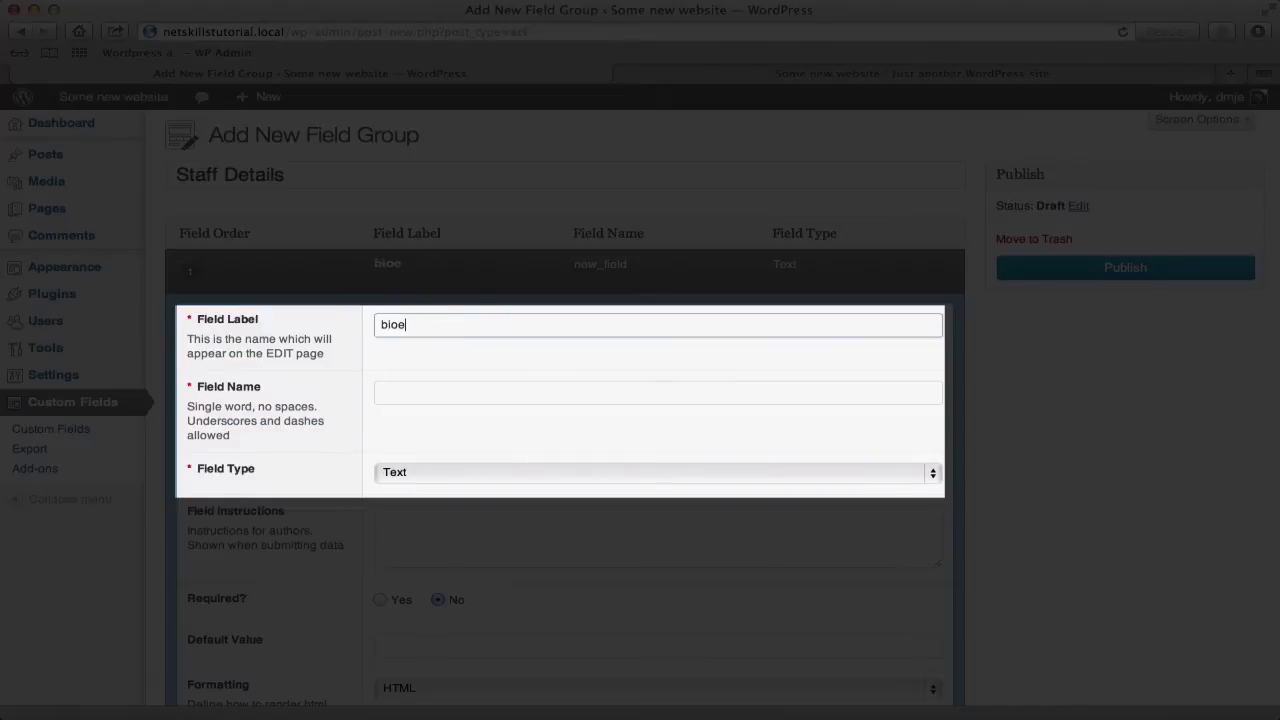
pyautogui.press('Tab')
pyautogui.scroll(-2, 483, 383)
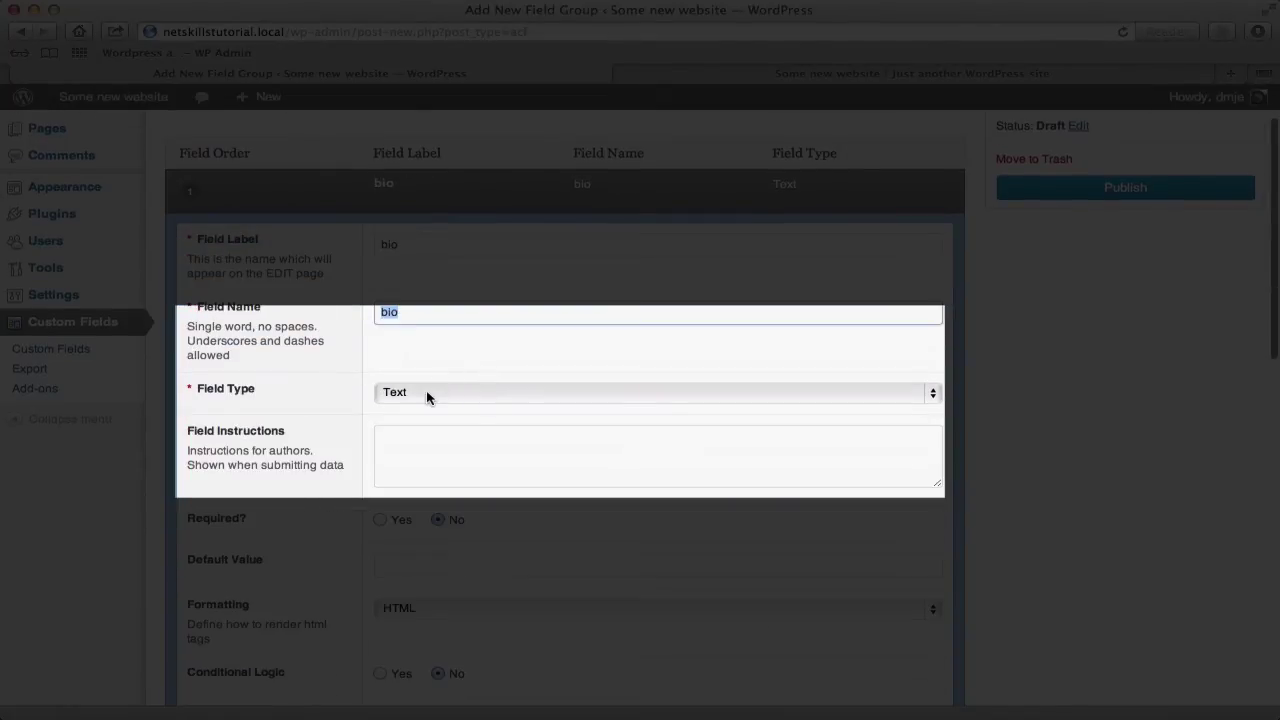
pyautogui.click(426, 390)
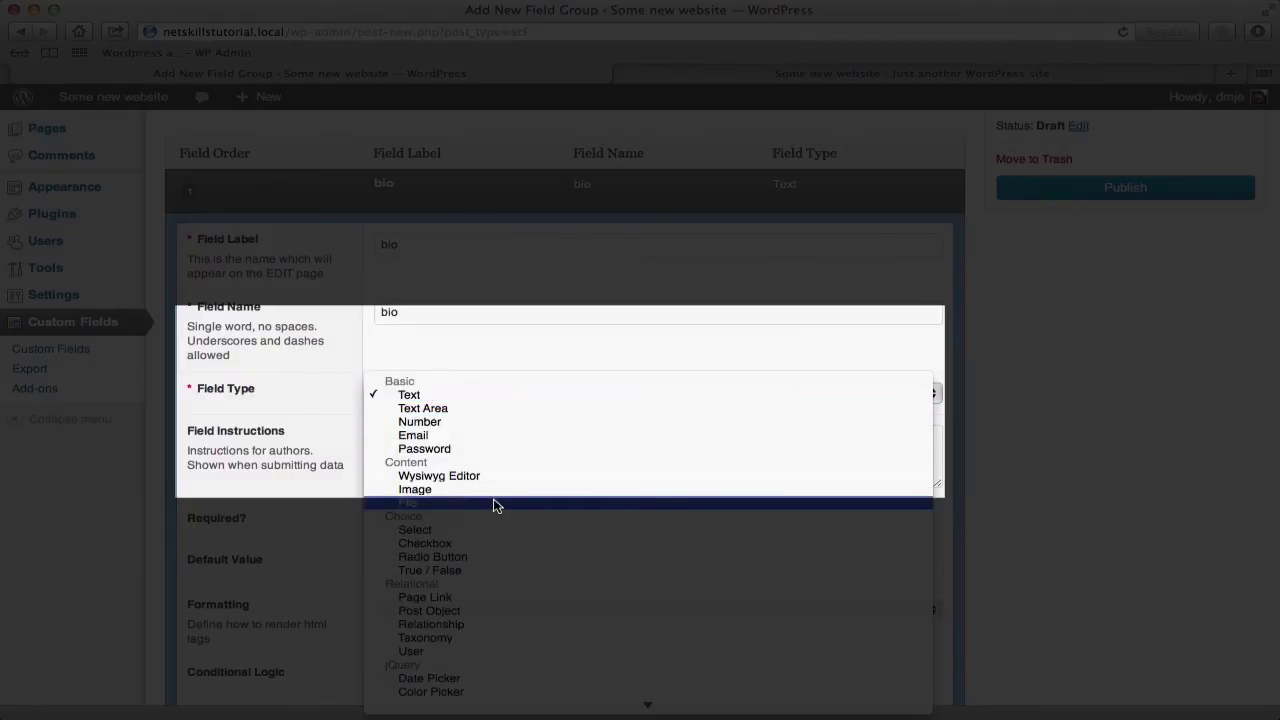
pyautogui.click(456, 477)
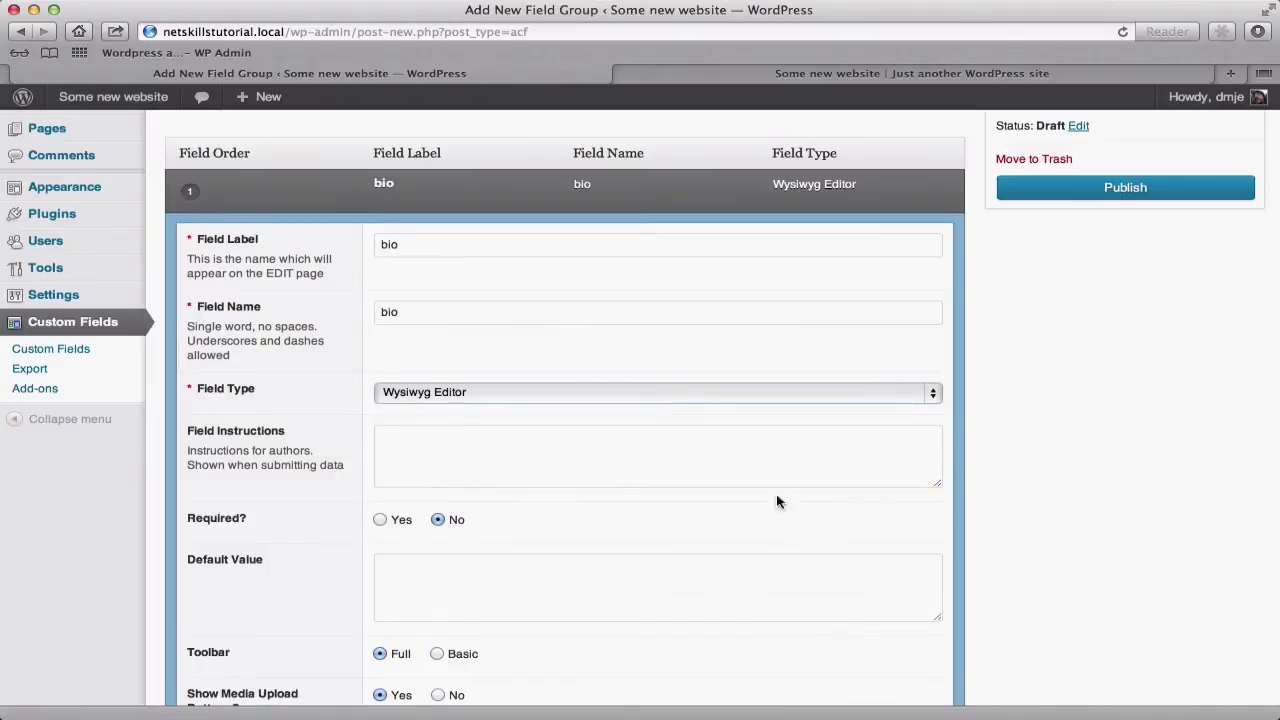
pyautogui.click(383, 184)
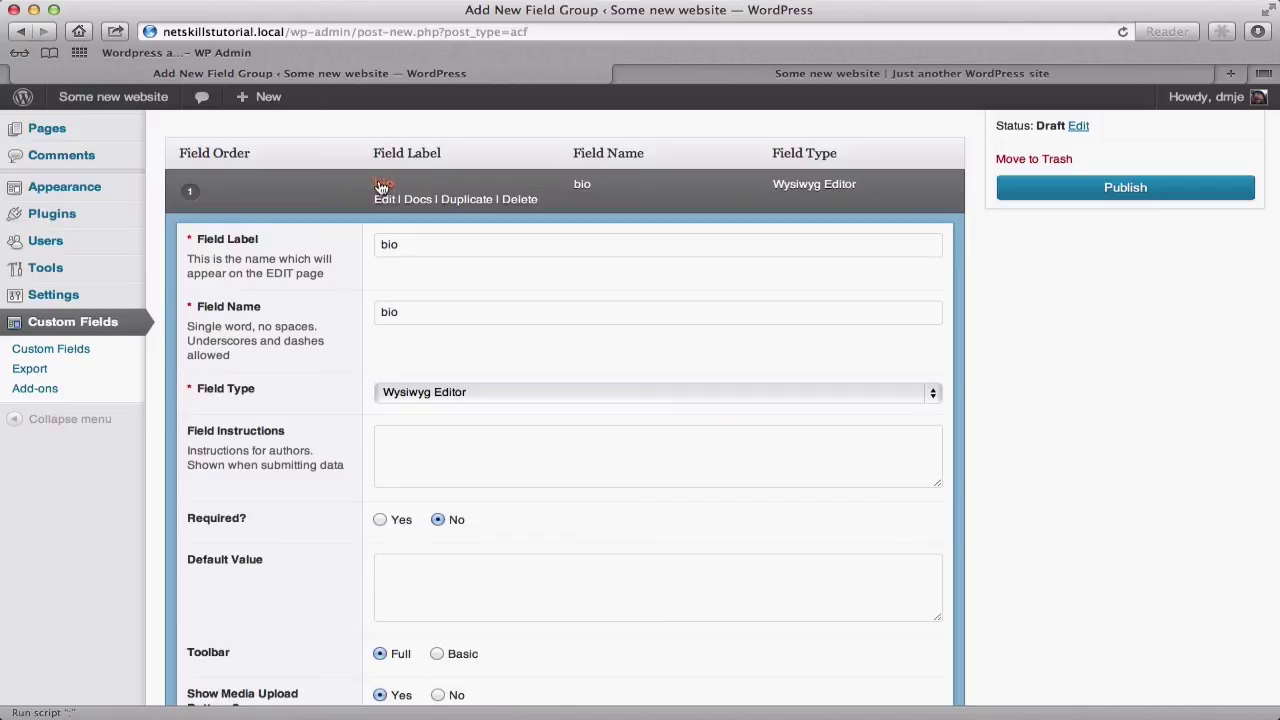
# Step: Add a 'job title' field (name job_title) of type Text
pyautogui.click(905, 233)
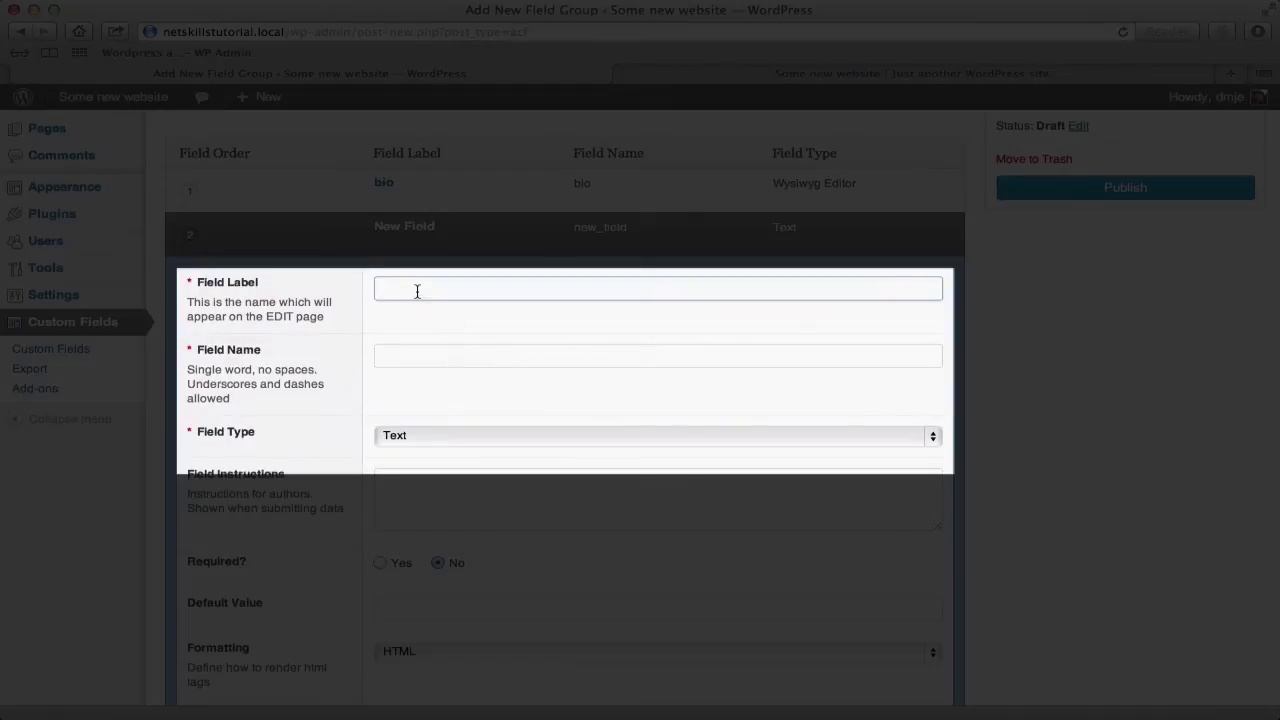
pyautogui.write('job title')
pyautogui.press('Tab')
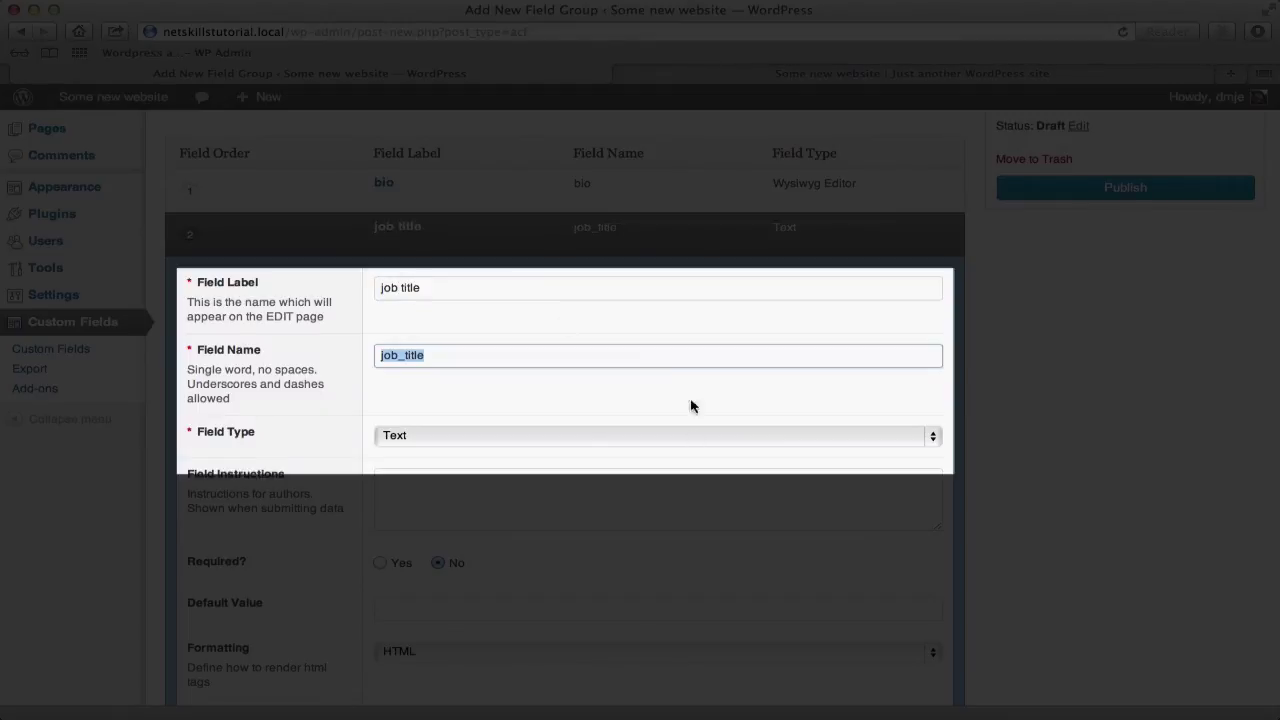
pyautogui.click(547, 440)
pyautogui.click(545, 440)
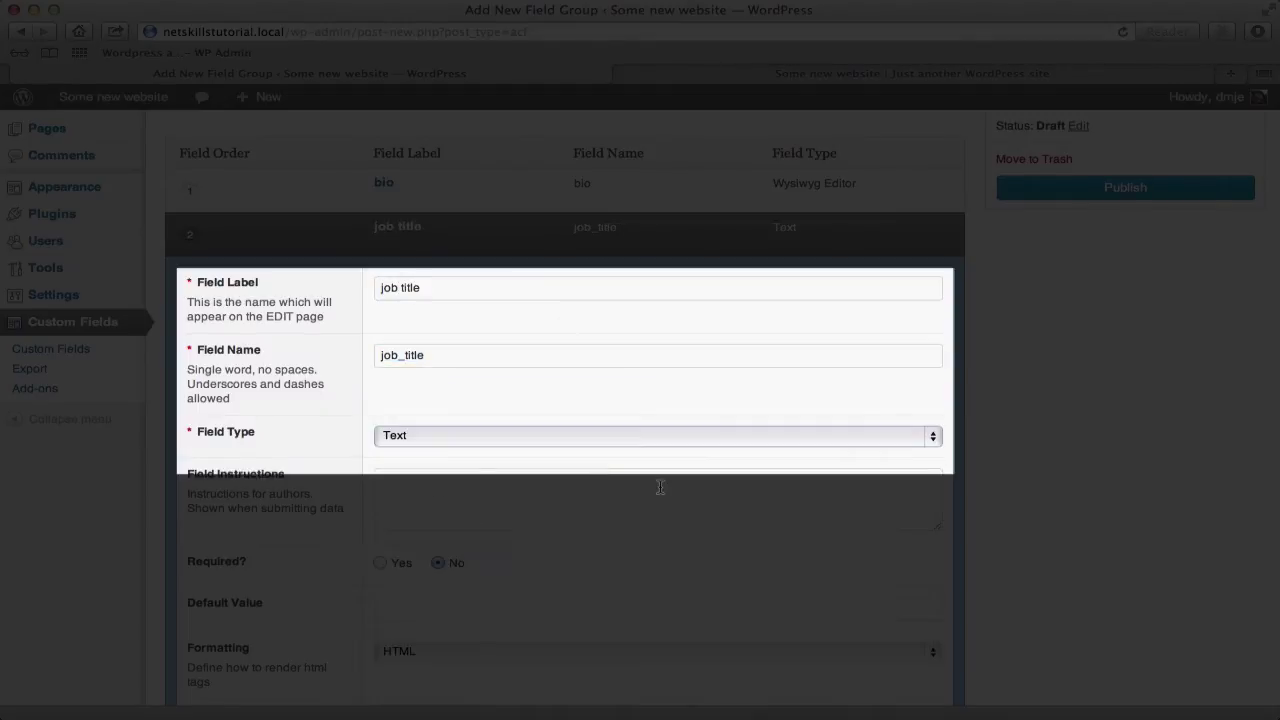
pyautogui.scroll(-2, 624, 479)
pyautogui.click(397, 172)
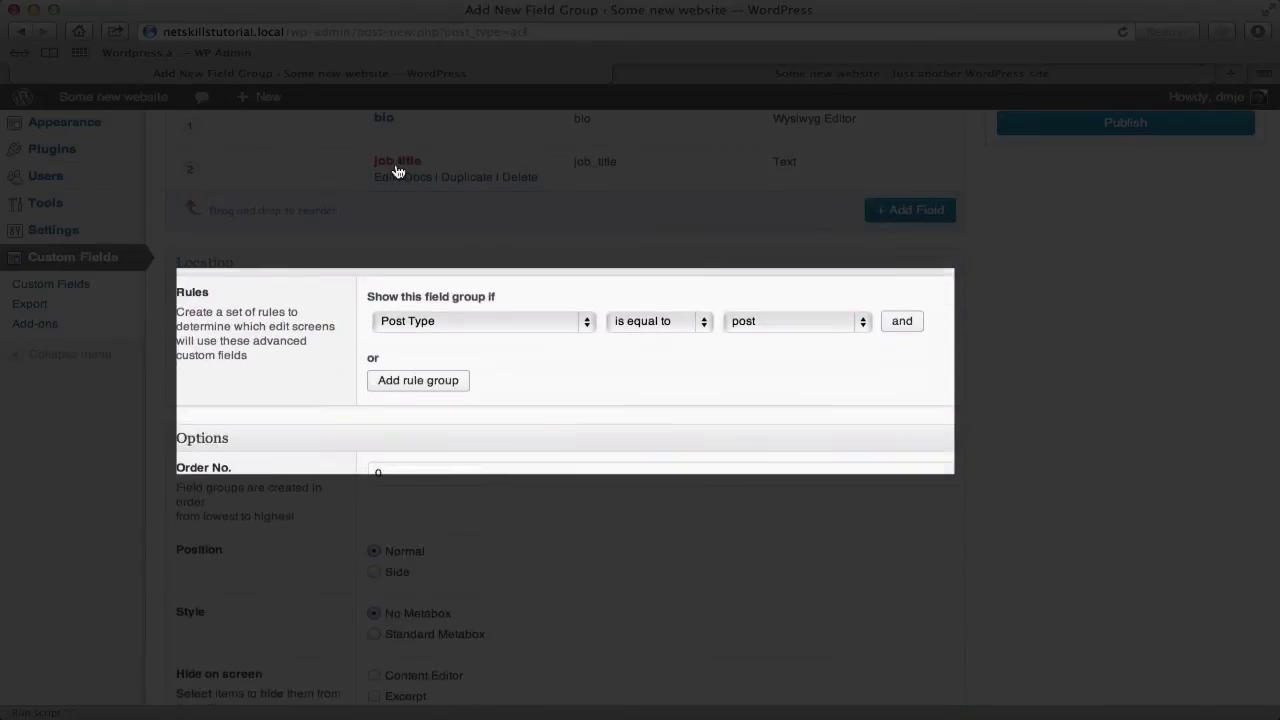
# Step: Add a 'mugshot' field of type Image
pyautogui.click(900, 212)
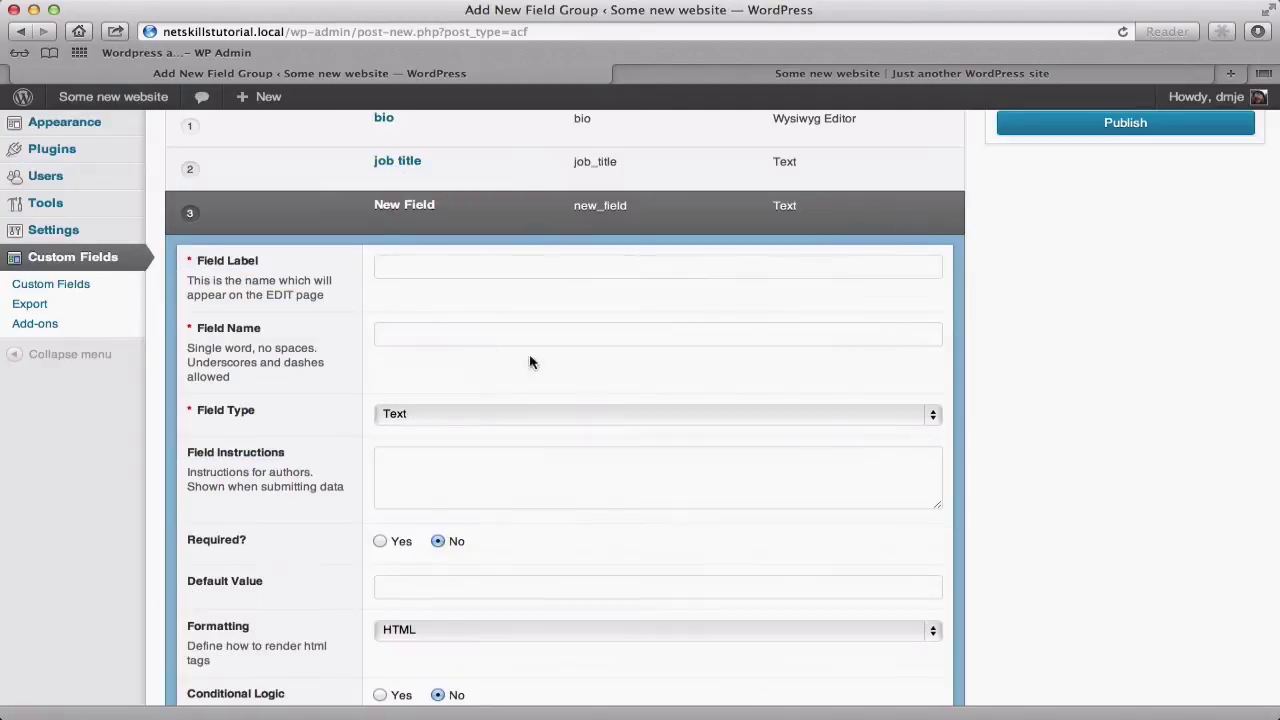
pyautogui.click(400, 266)
pyautogui.write('mugshot')
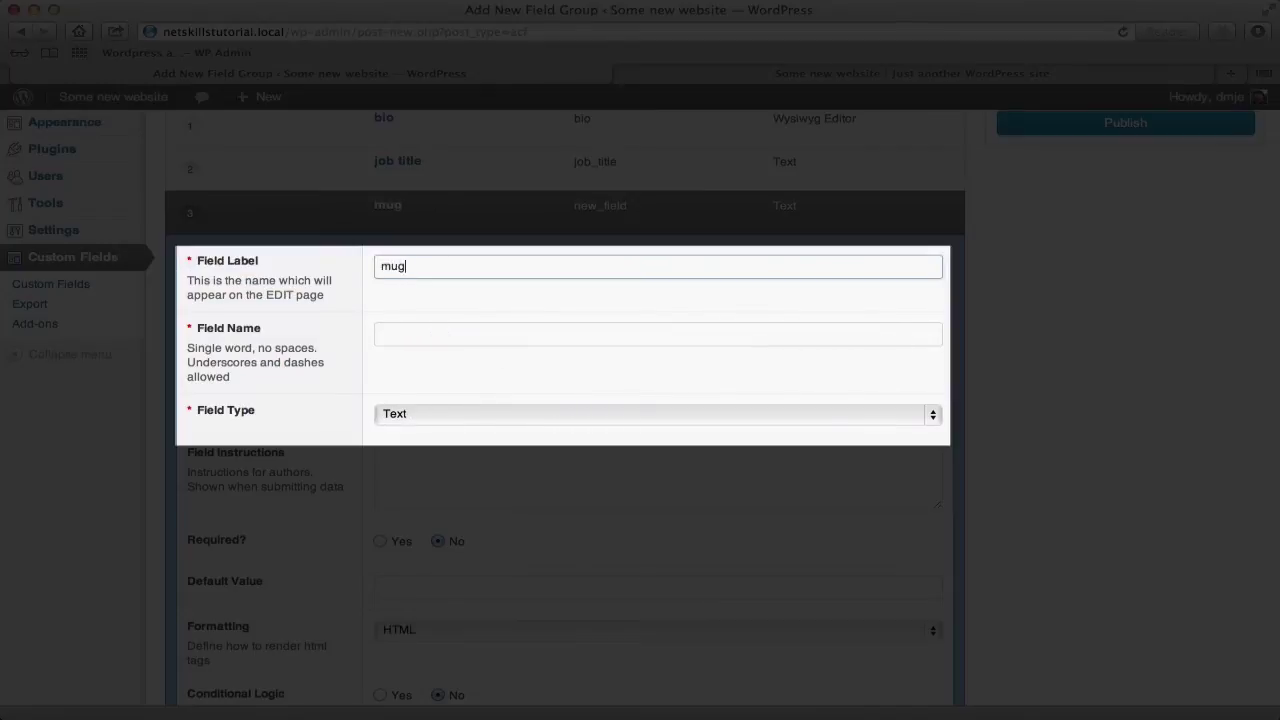
pyautogui.click(508, 420)
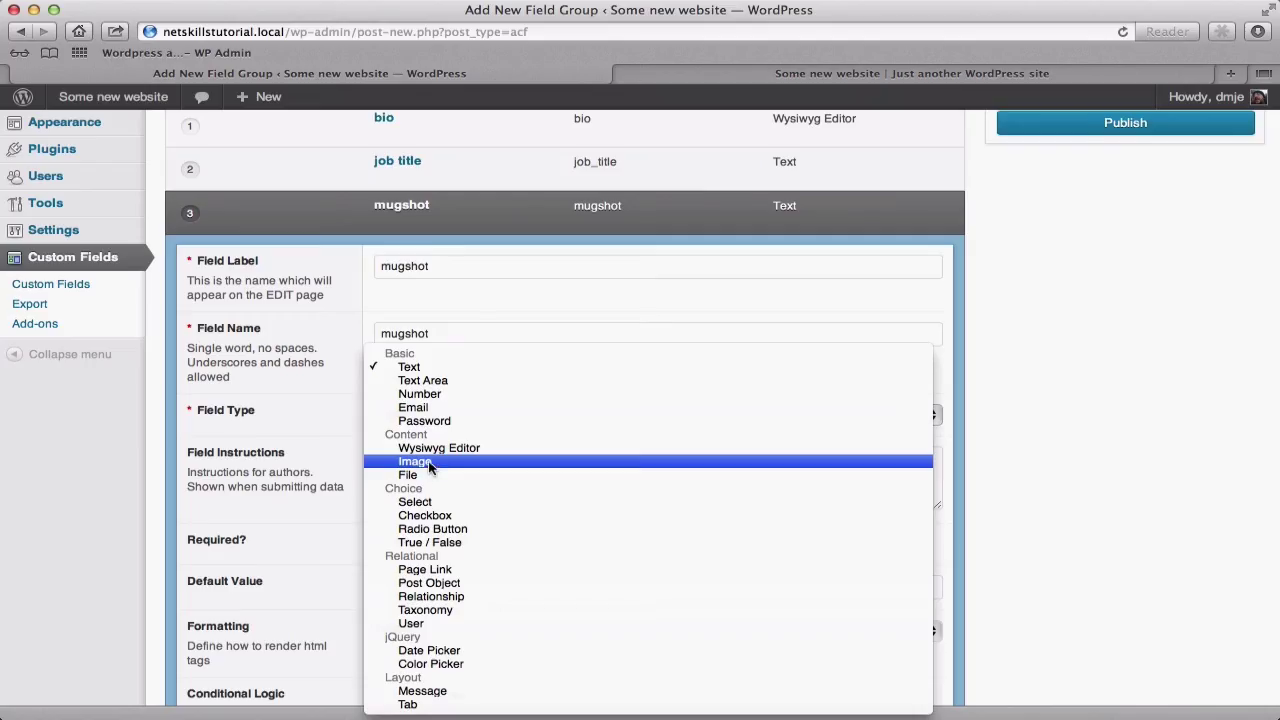
pyautogui.click(429, 462)
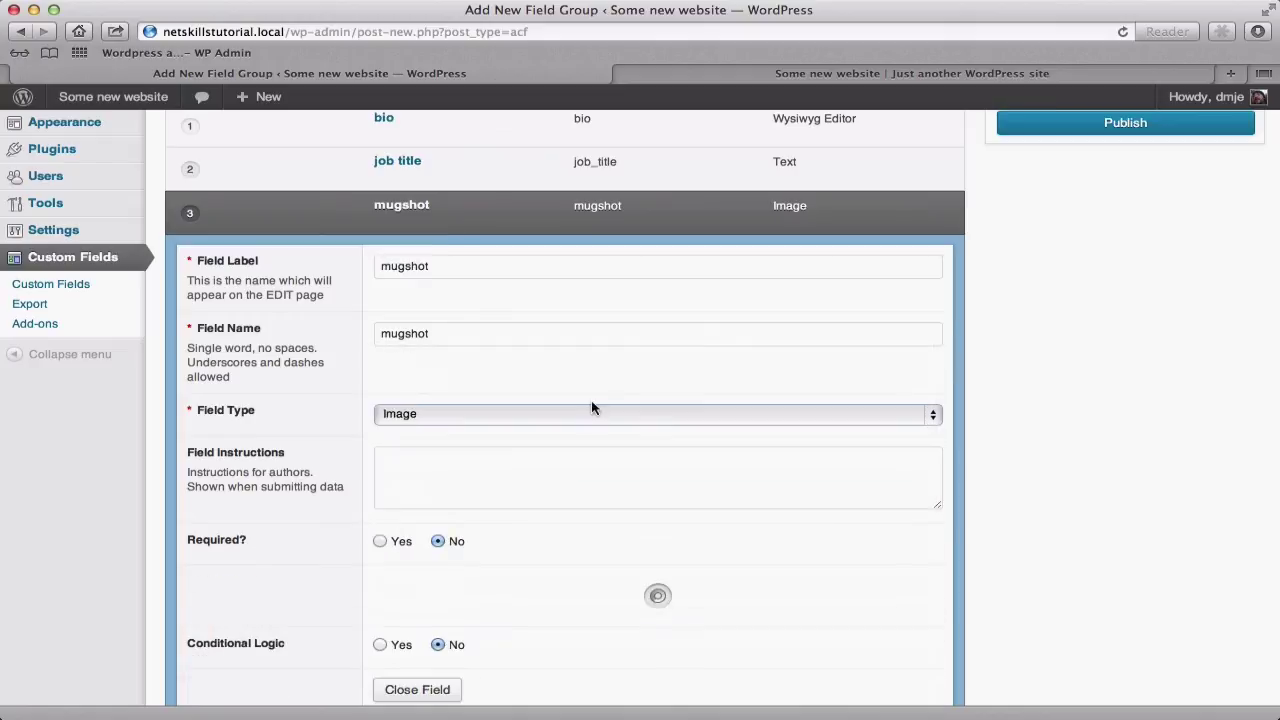
pyautogui.scroll(-1, 1097, 406)
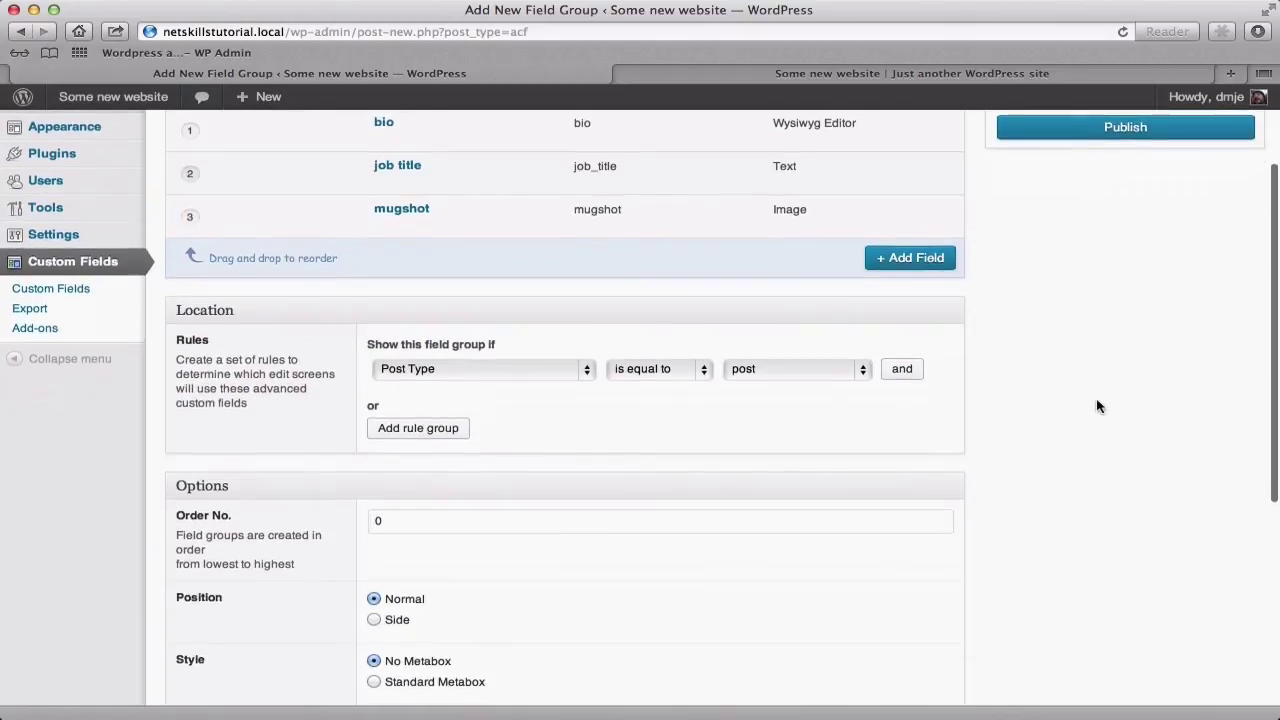
# Step: Limit the field group's location to Page Template is equal to Staff Details and publish it
pyautogui.click(501, 370)
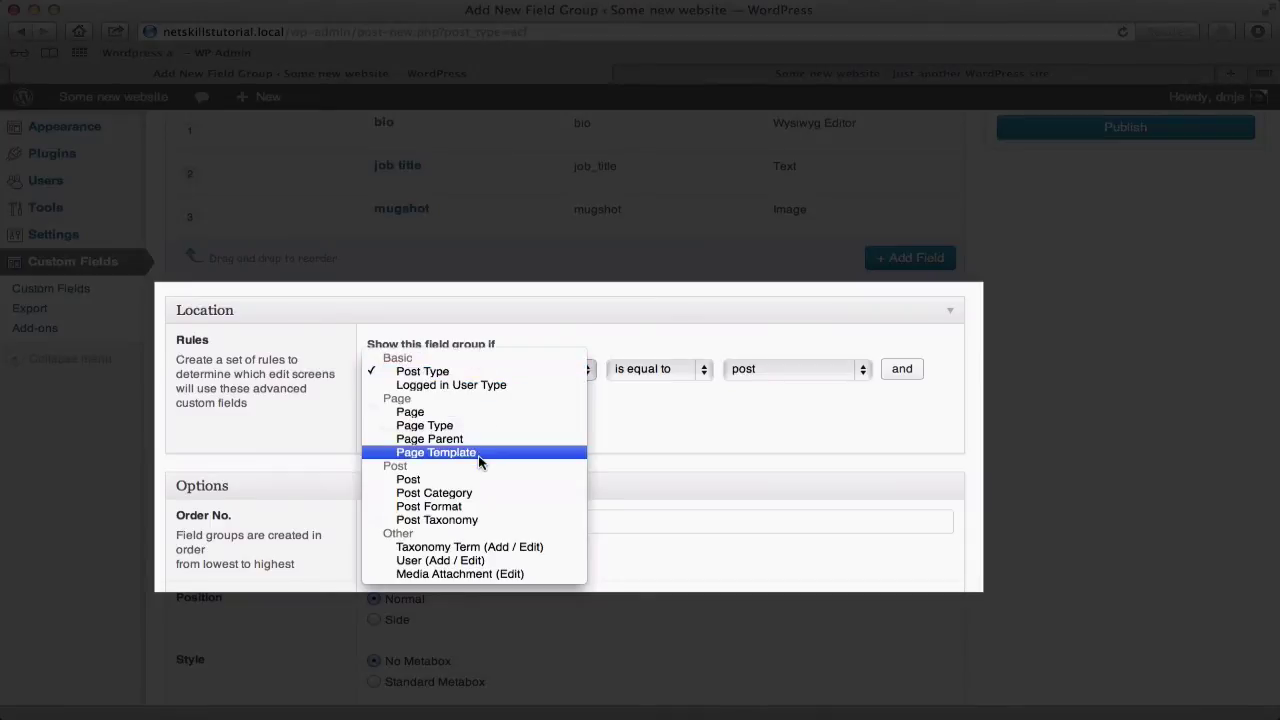
pyautogui.click(478, 453)
pyautogui.click(673, 373)
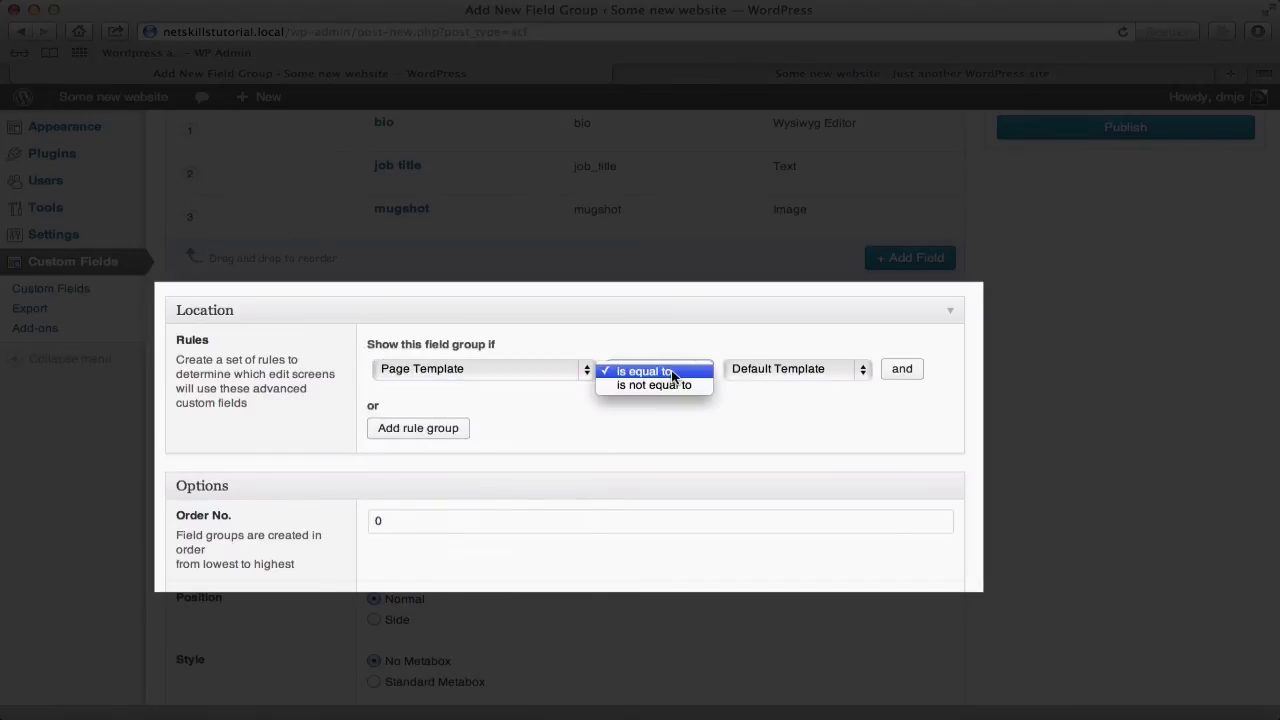
pyautogui.click(673, 373)
pyautogui.click(777, 370)
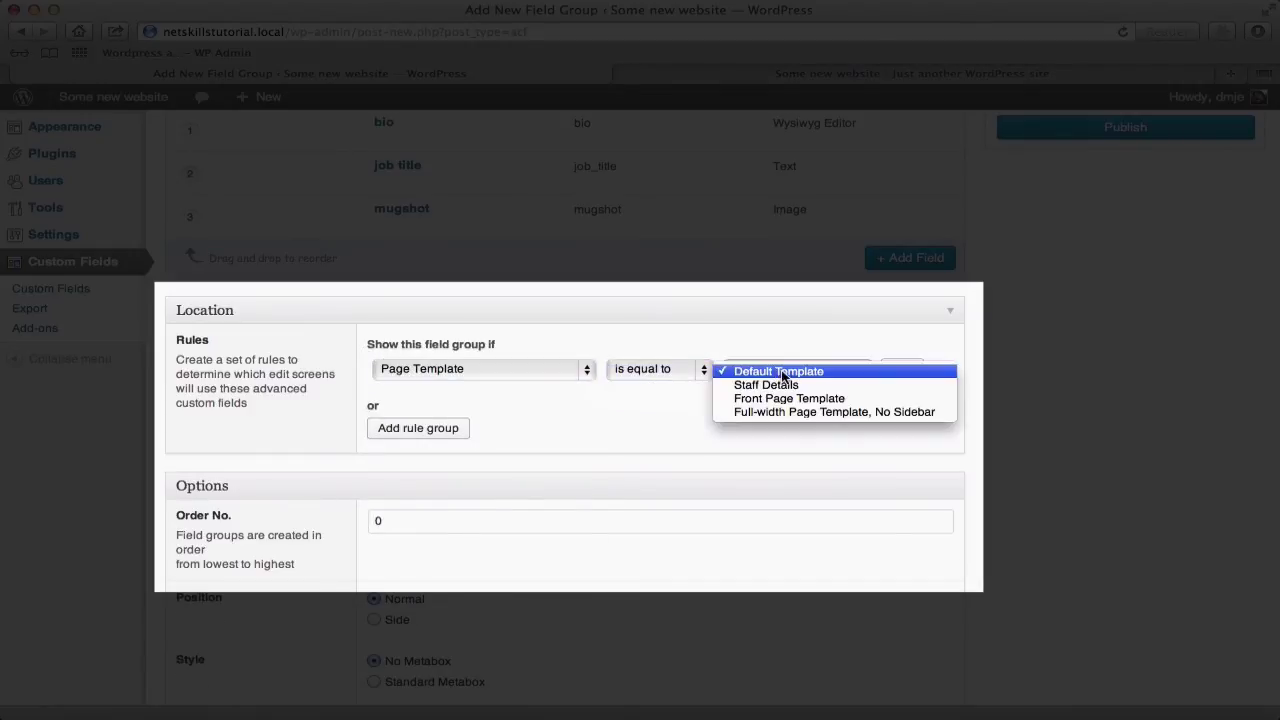
pyautogui.click(781, 386)
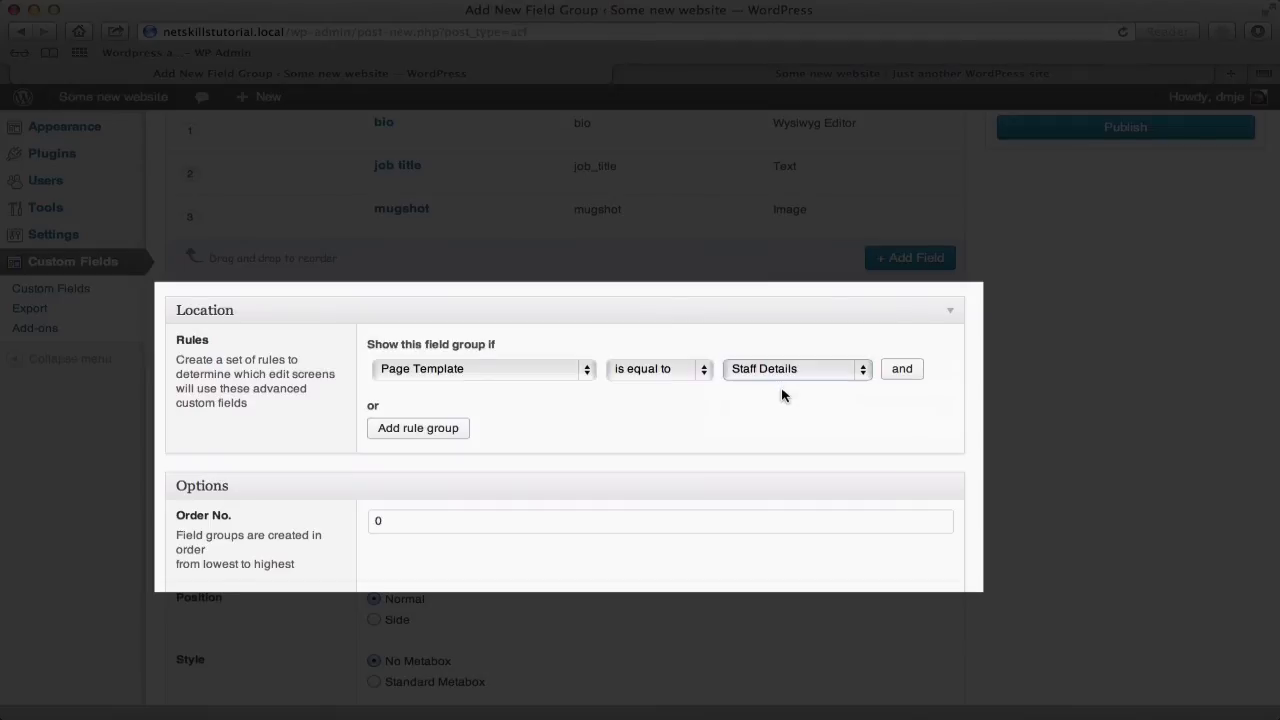
pyautogui.scroll(-4, 783, 400)
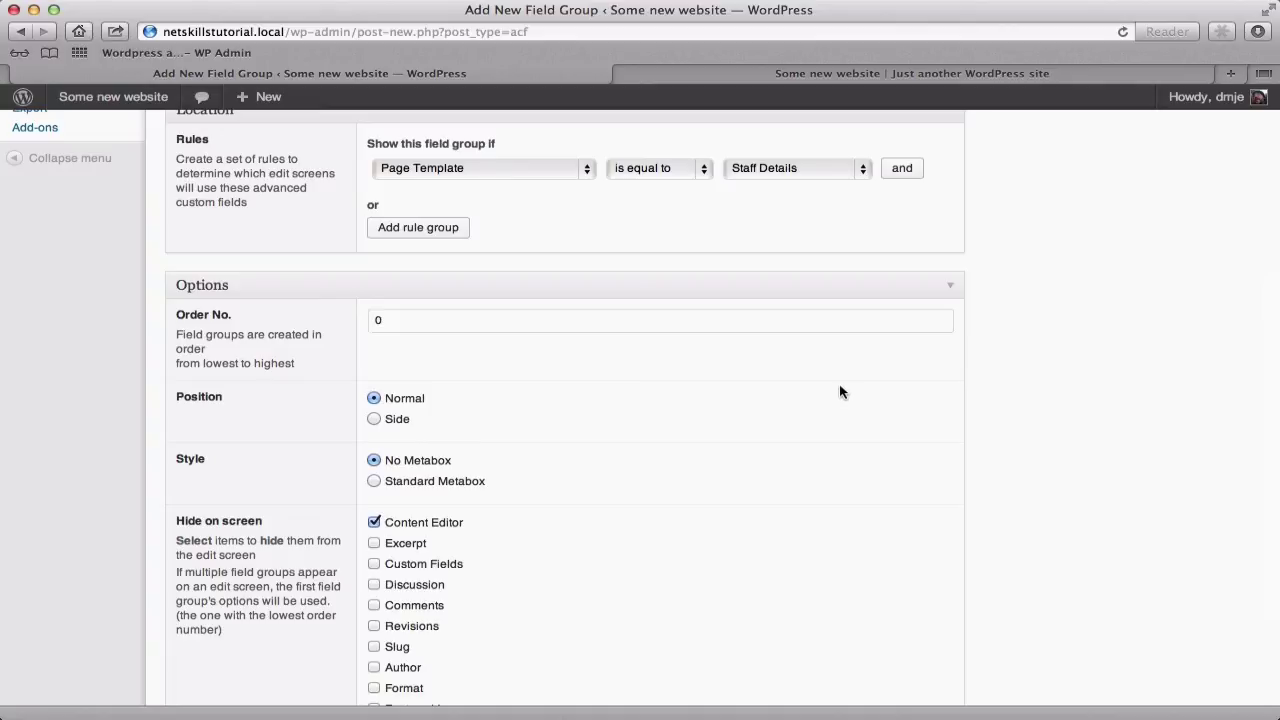
pyautogui.scroll(5, 1065, 384)
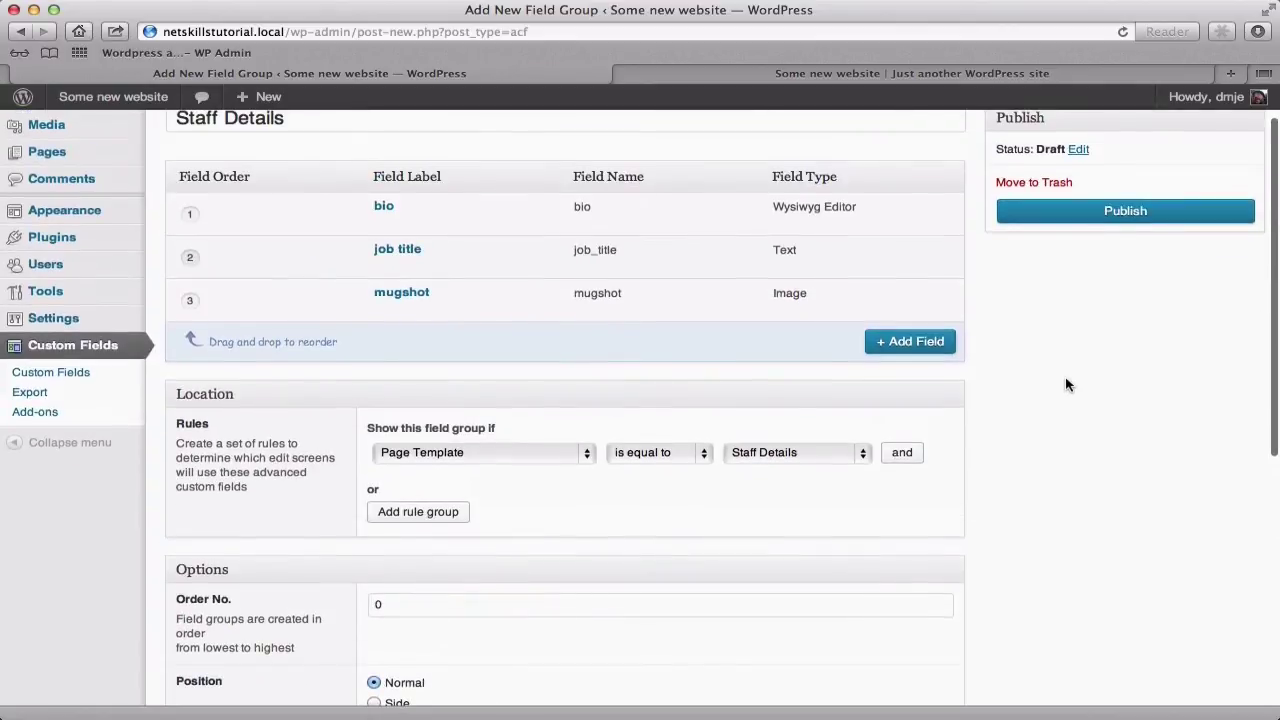
pyautogui.click(1106, 219)
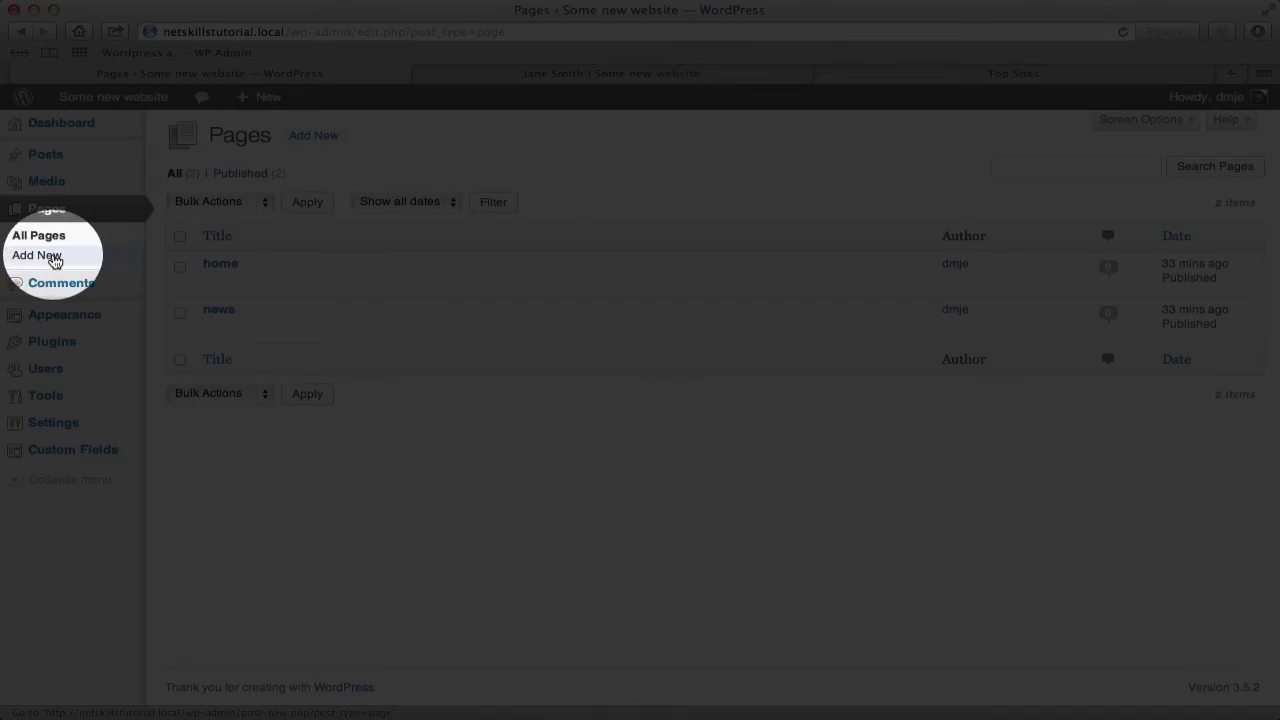
# Step: Create a new page using the Staff Details template, exposing its bio, job title and mugshot fields
pyautogui.click(54, 258)
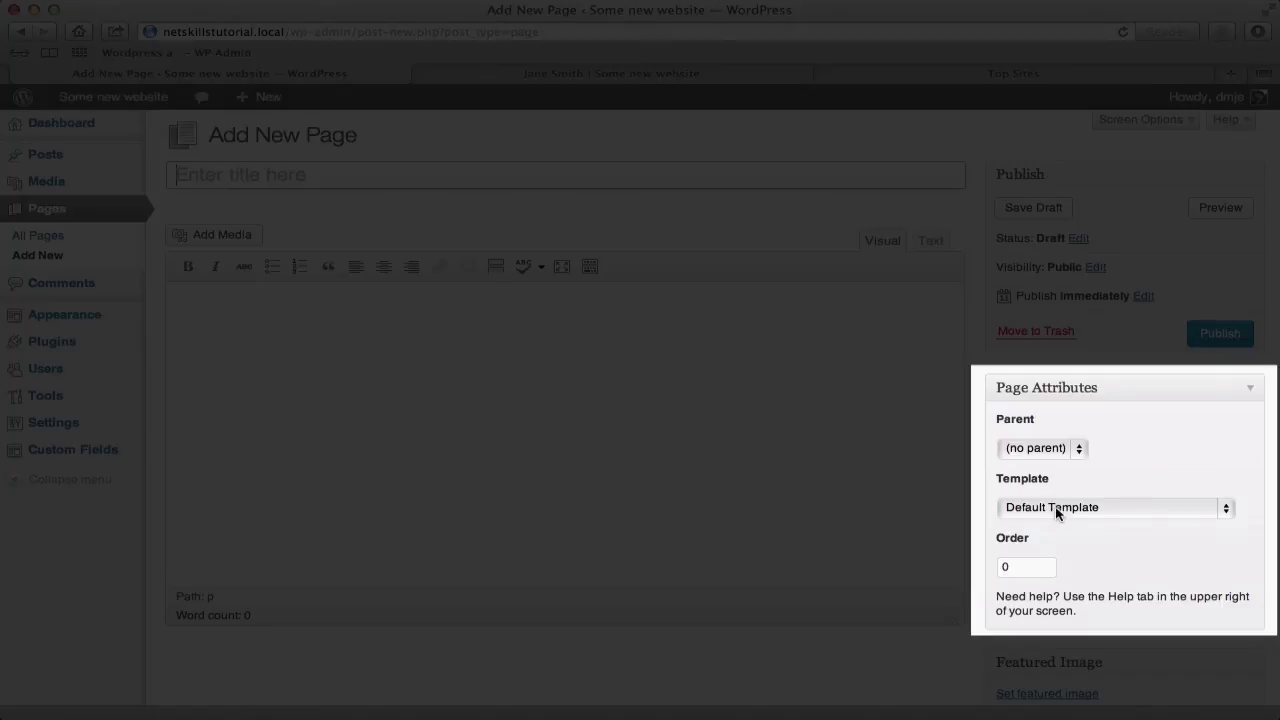
pyautogui.click(1057, 513)
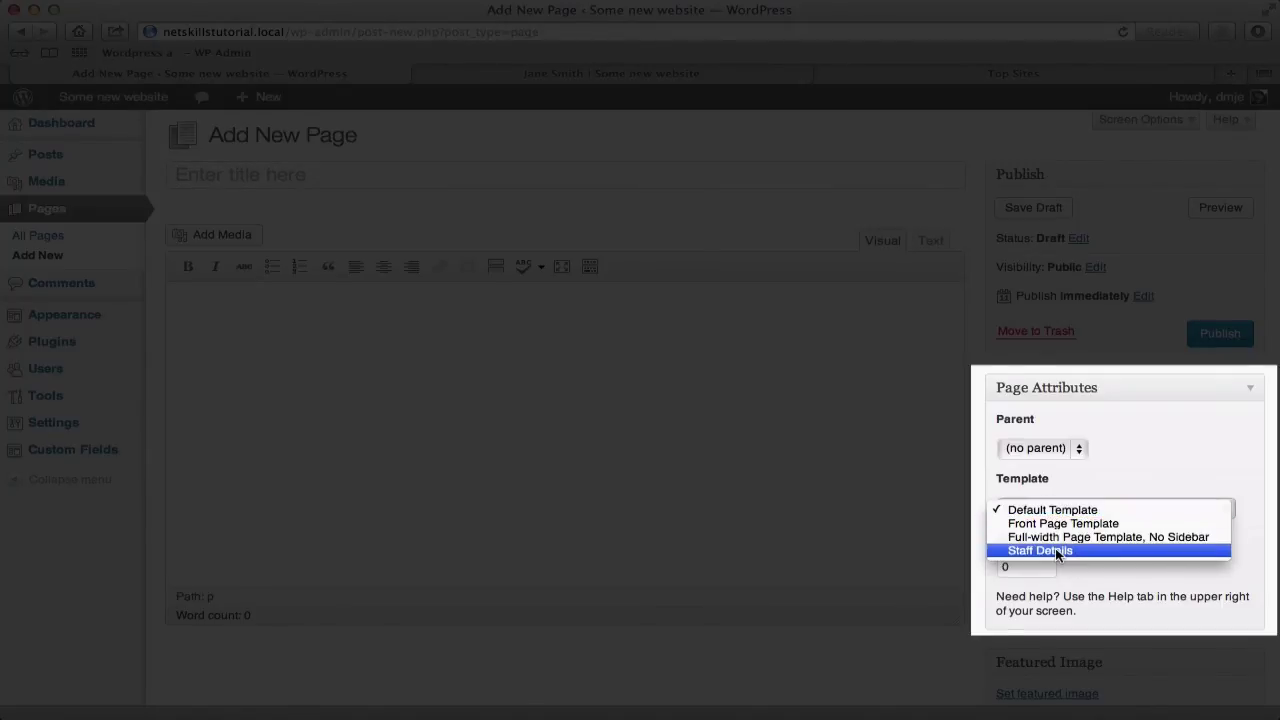
pyautogui.click(1055, 548)
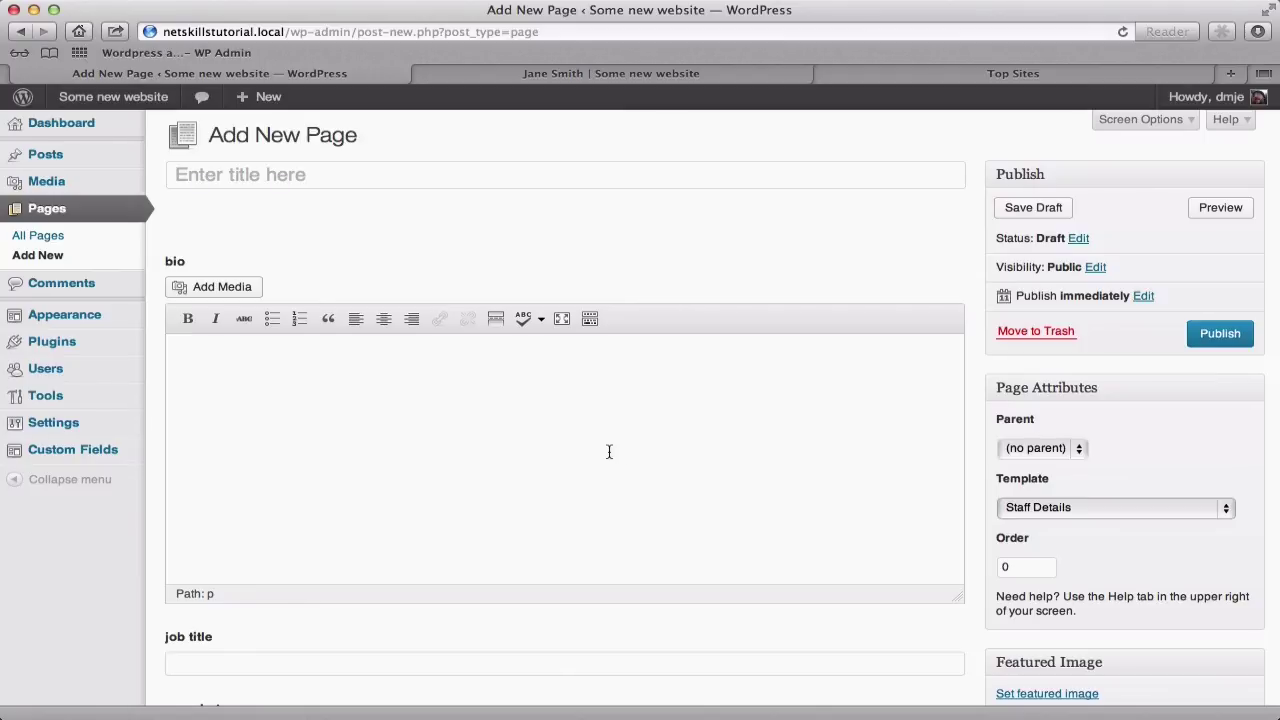
pyautogui.scroll(-2, 608, 451)
pyautogui.click(380, 380)
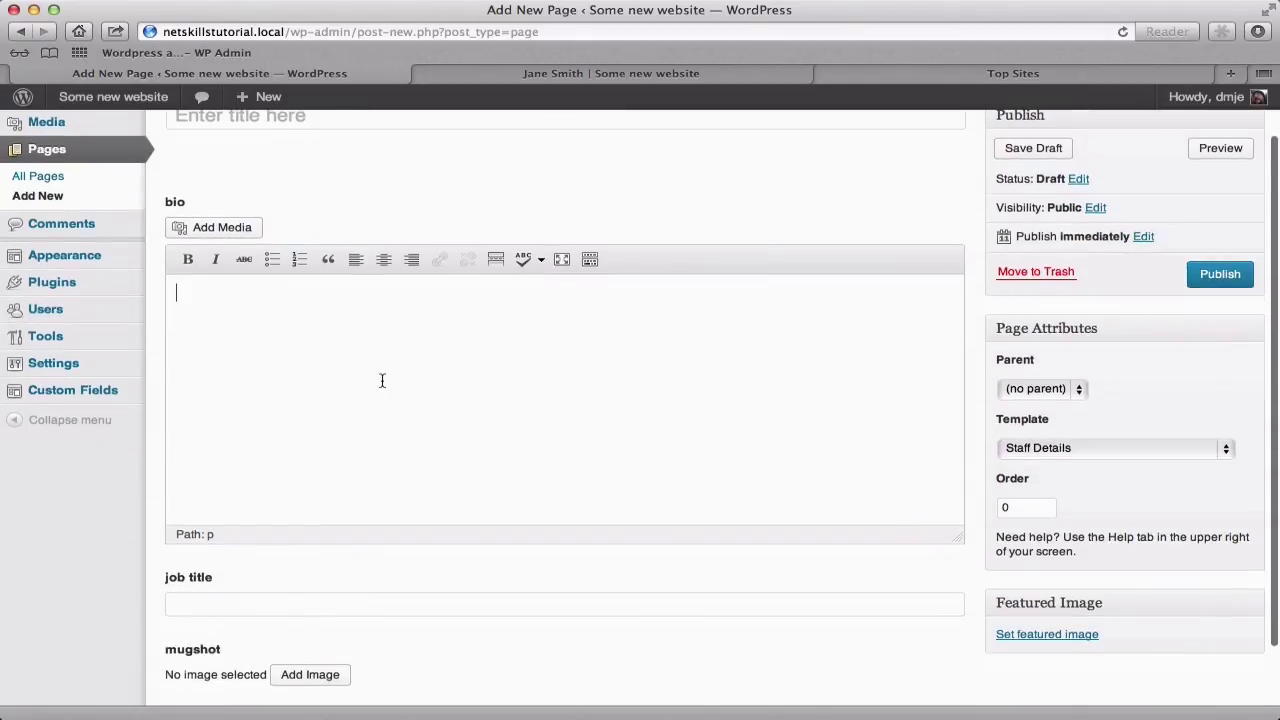
# Step: Title the page with the employee's name and paste the prepared bio paragraph
pyautogui.scroll(-2, 504, 432)
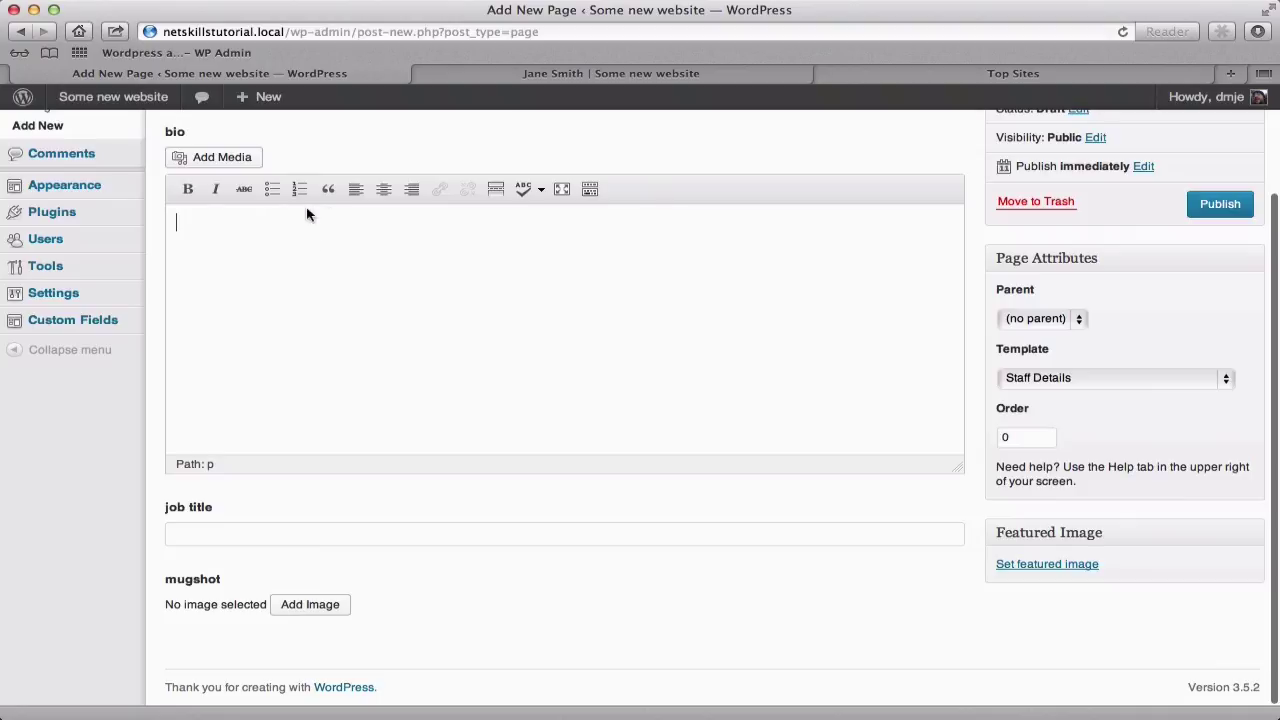
pyautogui.click(246, 534)
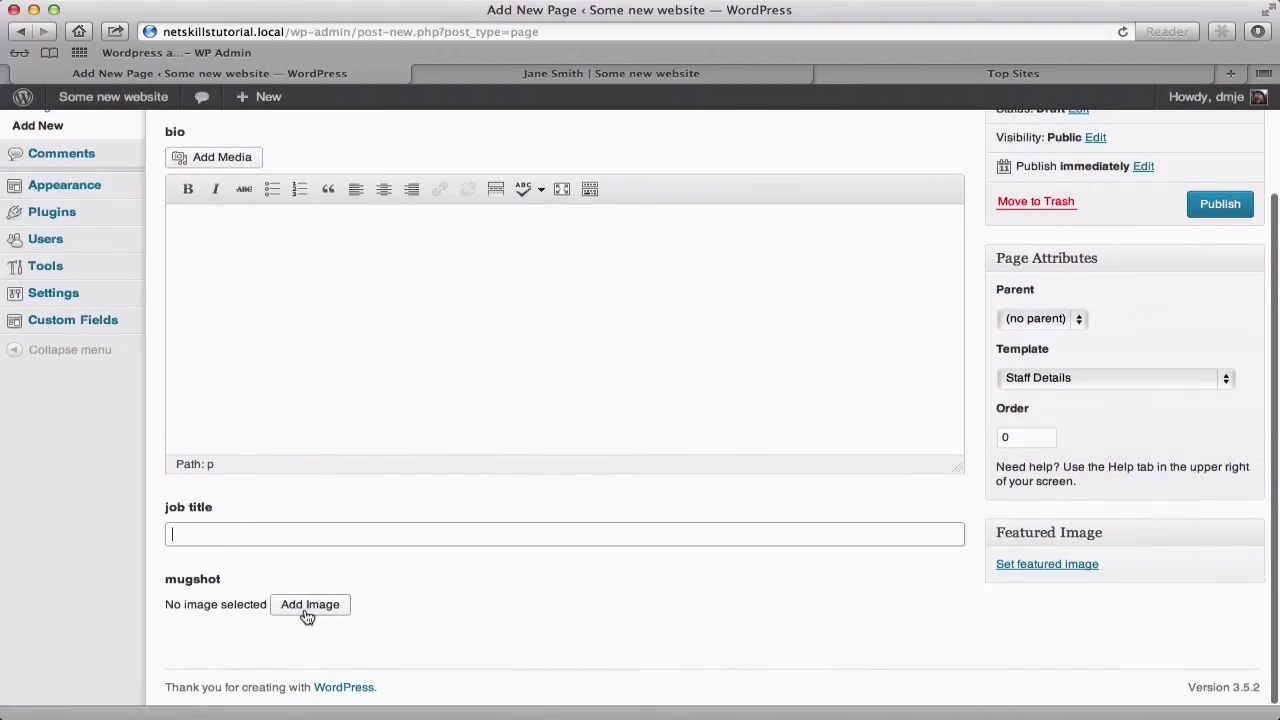
pyautogui.scroll(3, 337, 300)
pyautogui.click(277, 176)
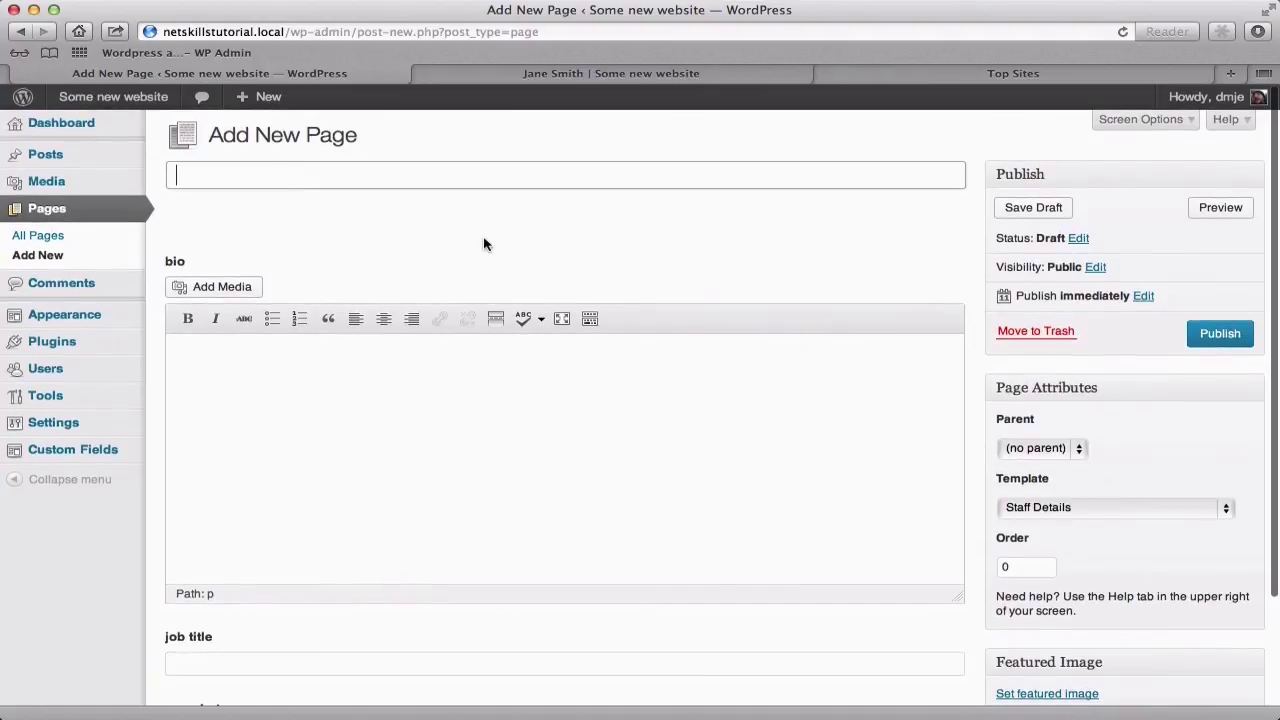
pyautogui.write('Jane Smith')
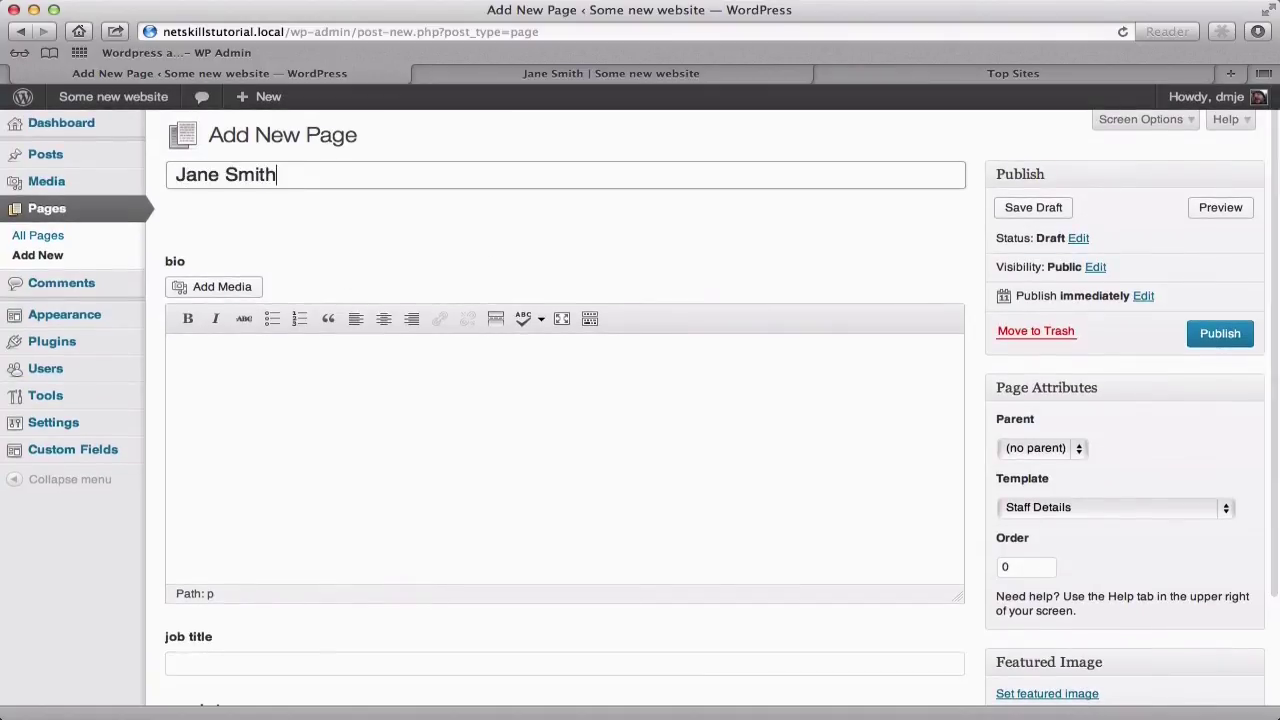
pyautogui.click(540, 412)
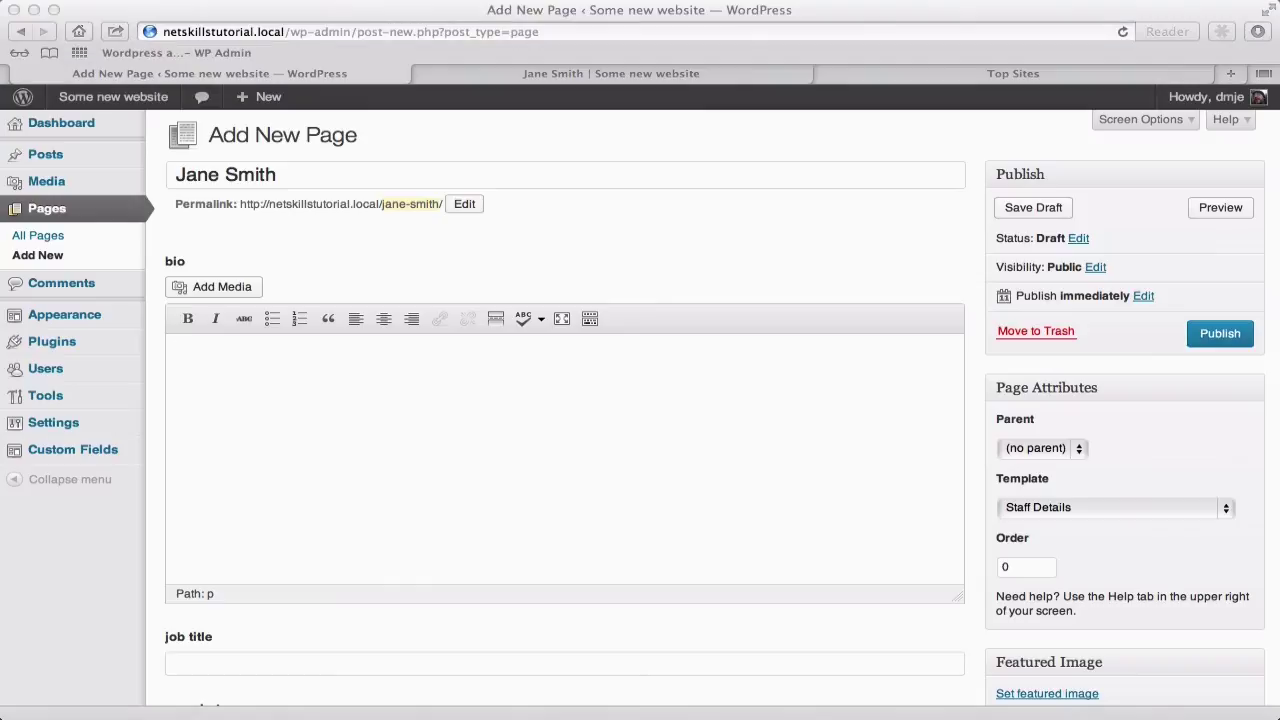
pyautogui.click(677, 506)
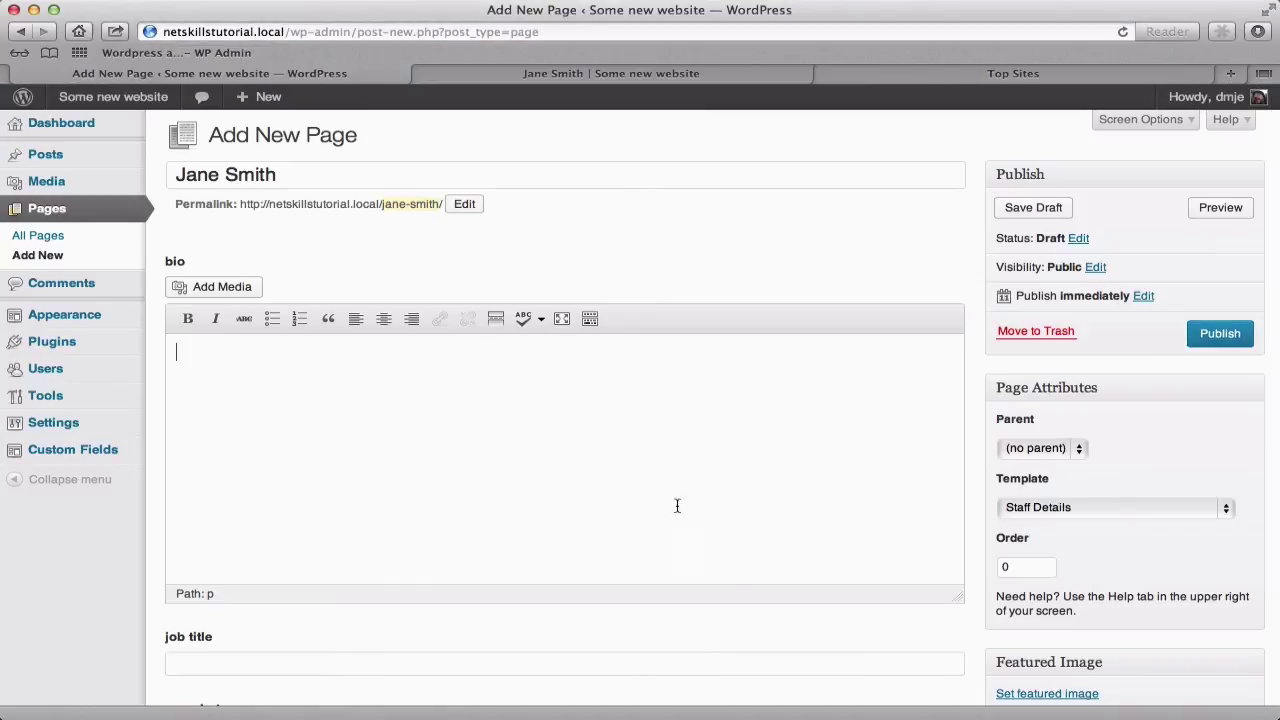
pyautogui.write('Jane has worked at Terrible Efficient Inc for the last 5 years. She is an experienced manager and looks after the Operations, HR and Education teams. At weekends she runs marathons and goes for walks with her dog, Bob.')
# Step: Enter job title Managing Director, attach the staff photo as mugshot, and publish the page
pyautogui.scroll(-3, 628, 474)
pyautogui.click(343, 537)
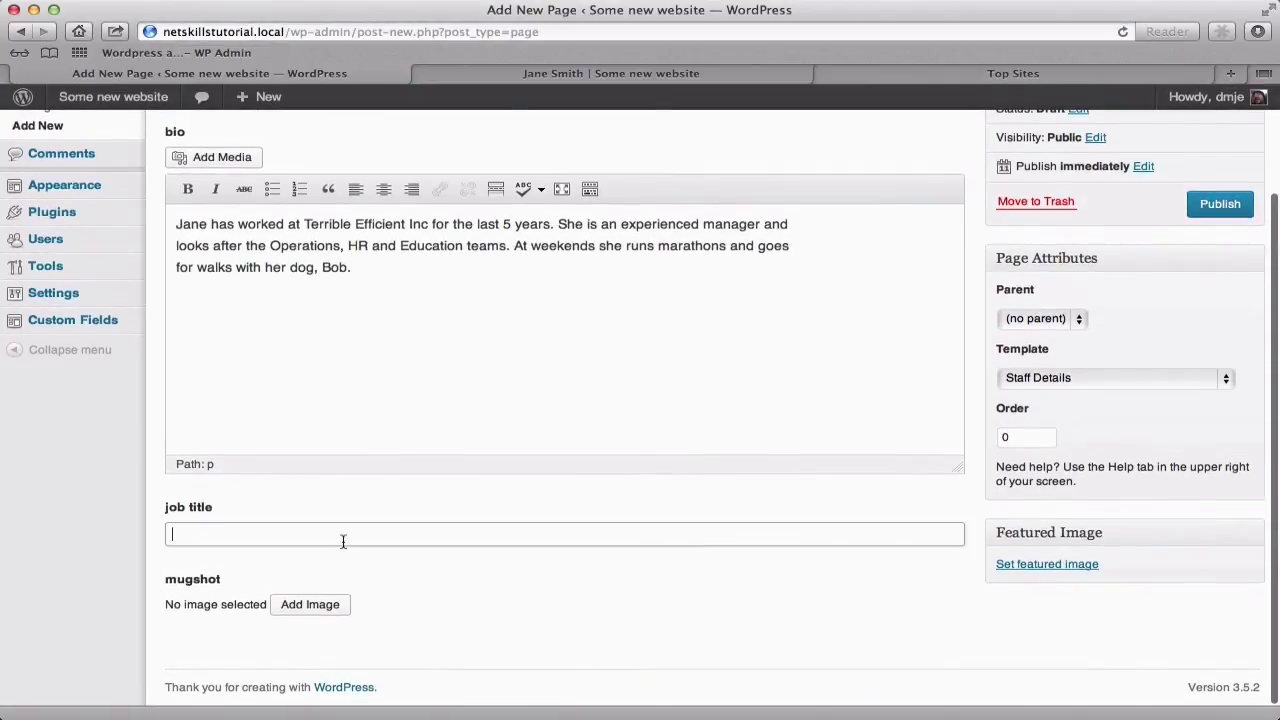
pyautogui.write('Managing Dir')
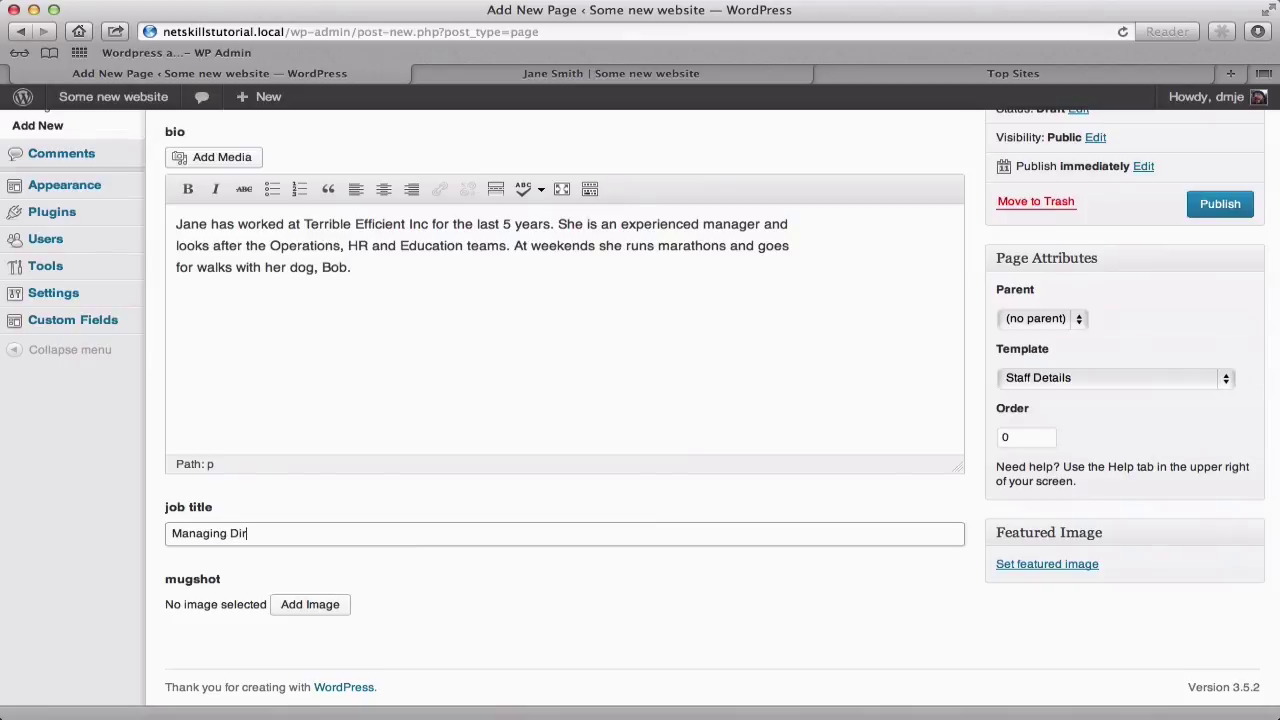
pyautogui.write('ector')
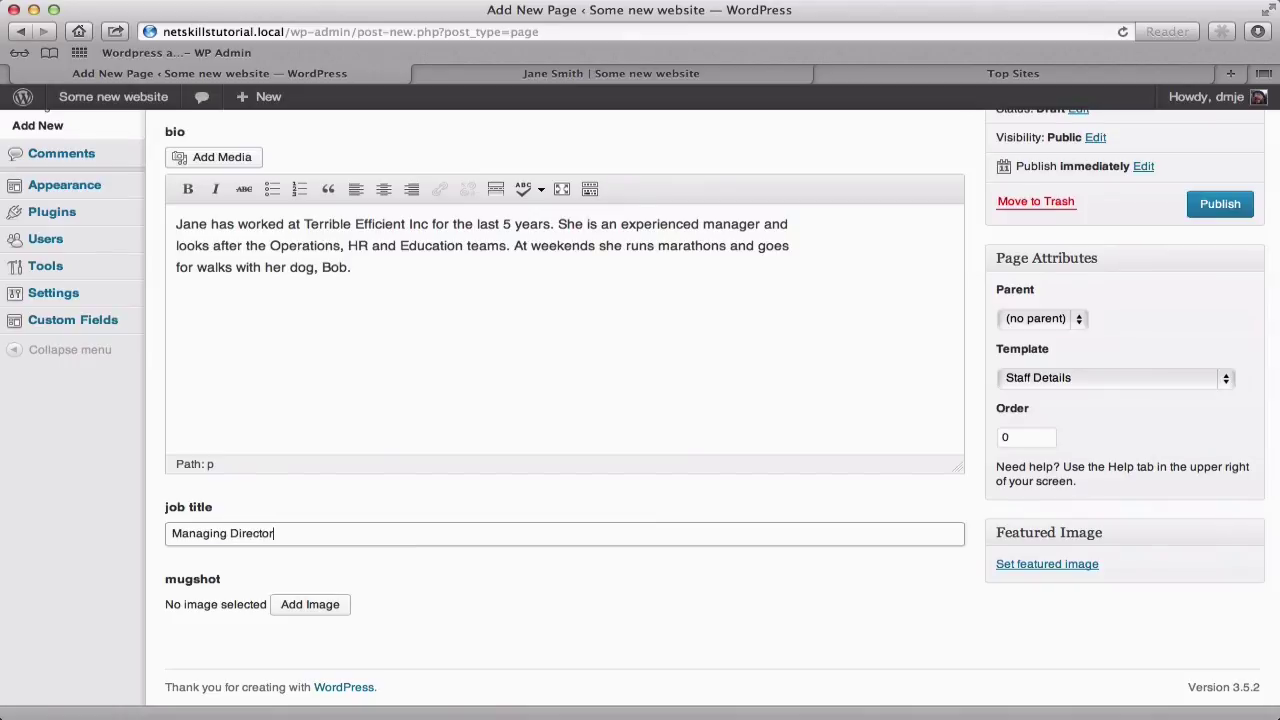
pyautogui.click(318, 604)
pyautogui.click(116, 287)
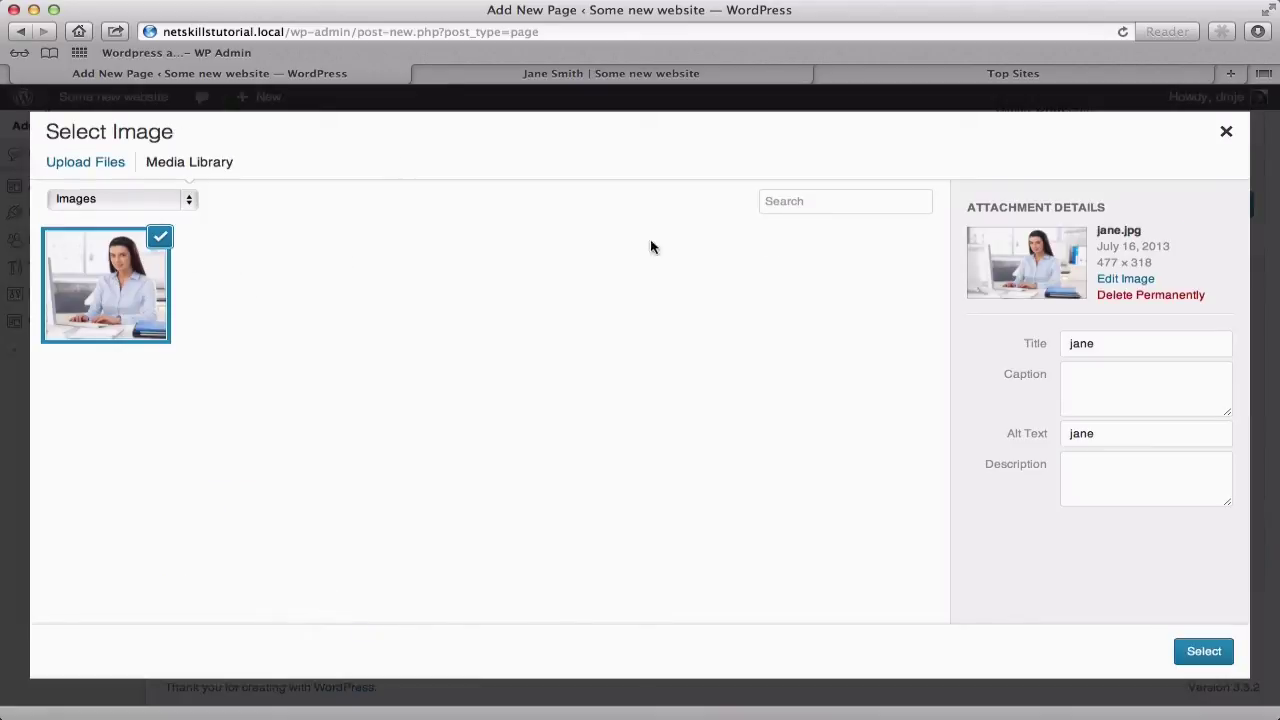
pyautogui.click(1203, 651)
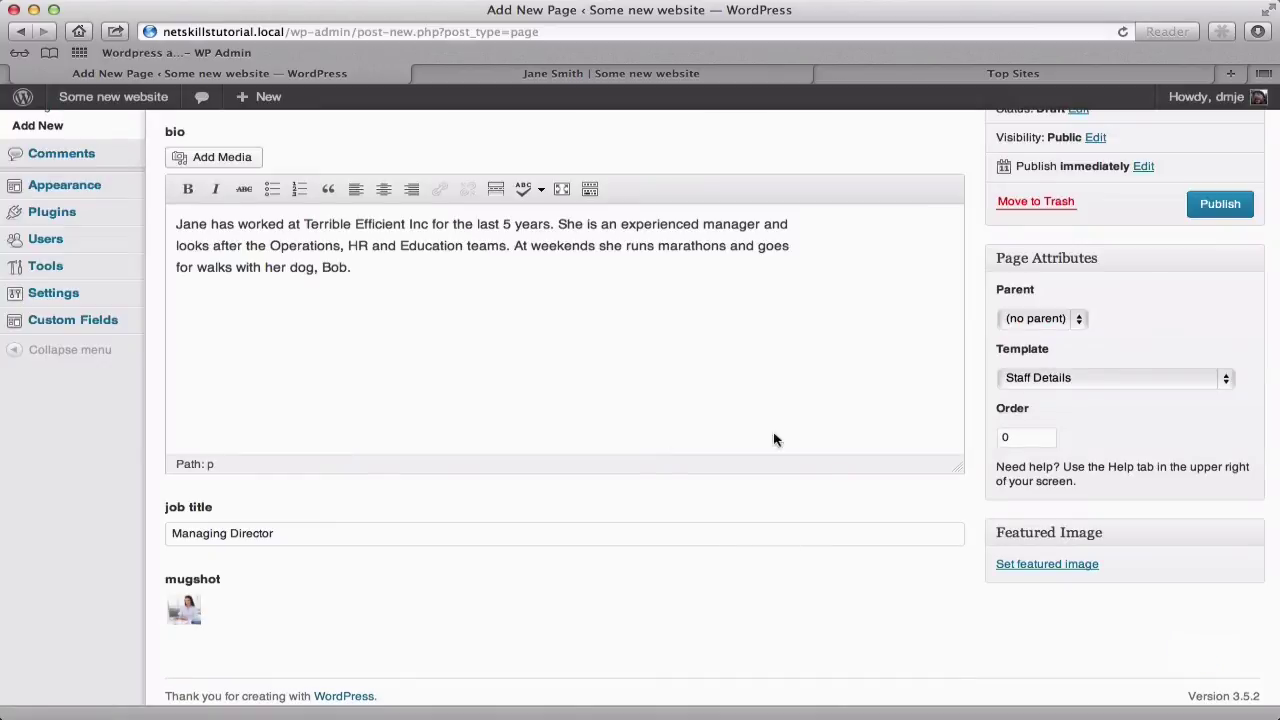
pyautogui.scroll(2, 1172, 319)
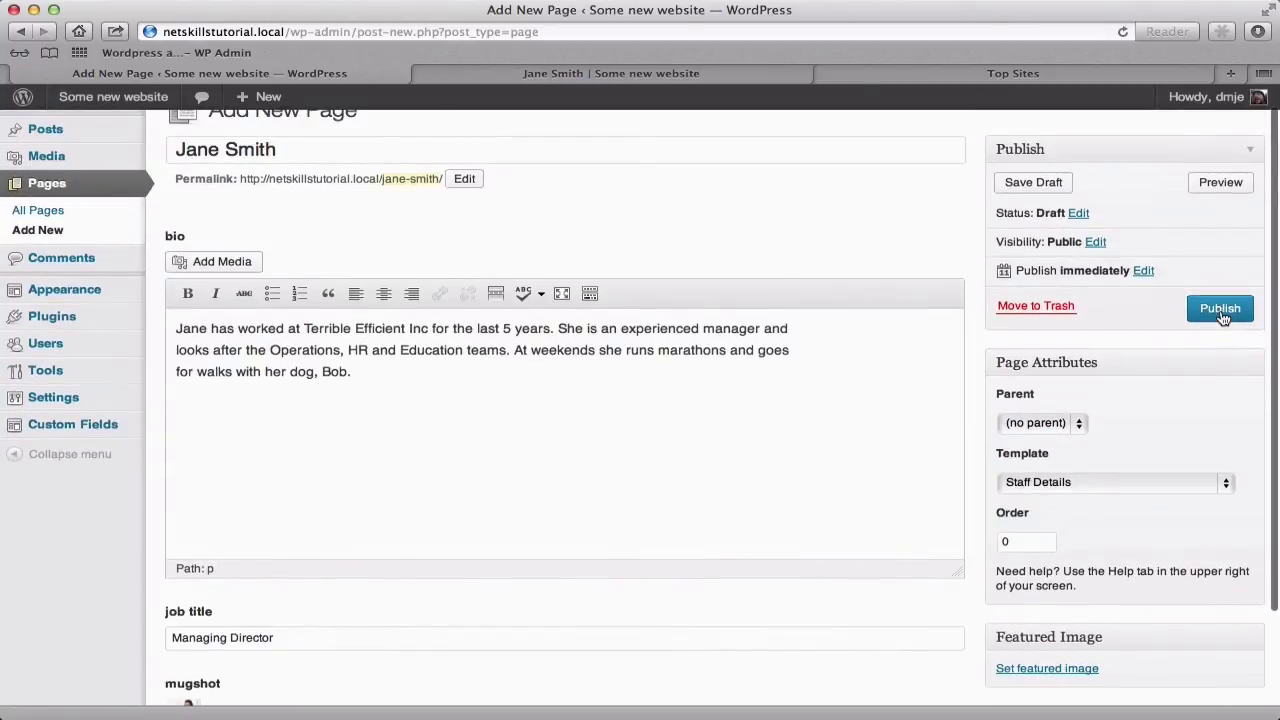
pyautogui.click(1222, 310)
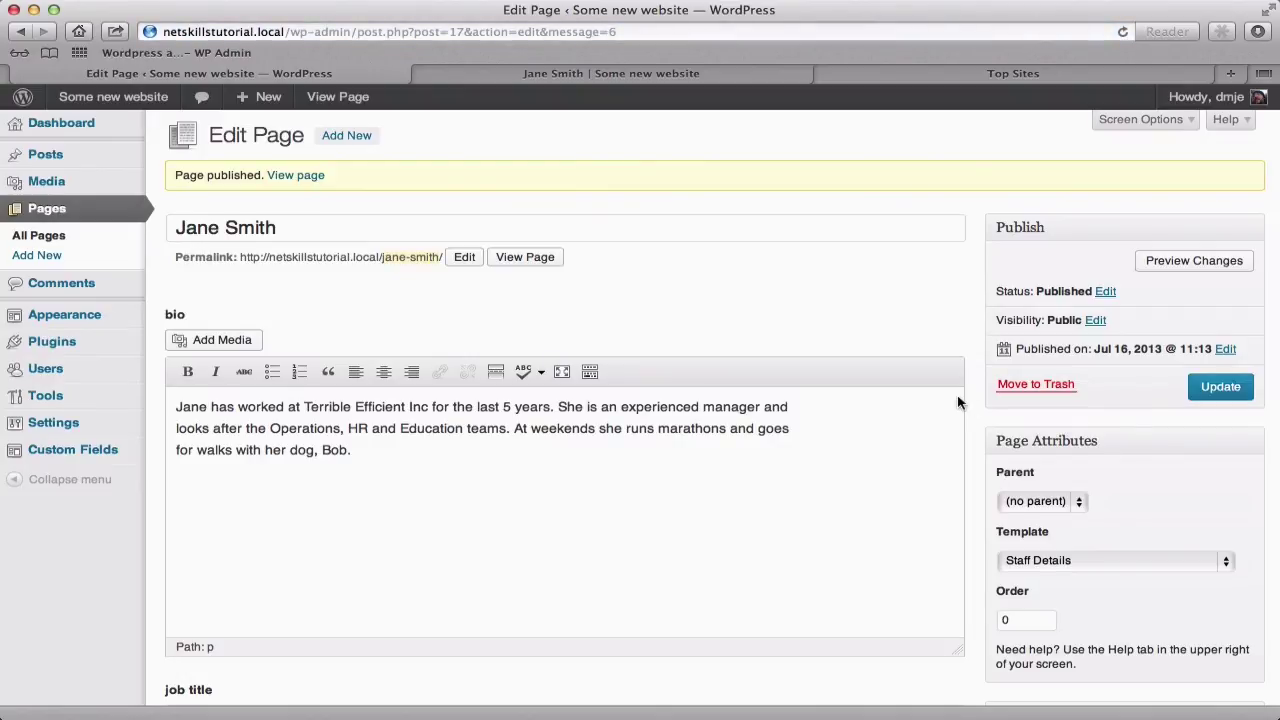
# Step: Preview the published staff page, then open the Staff Details group under Custom Fields
pyautogui.click(559, 76)
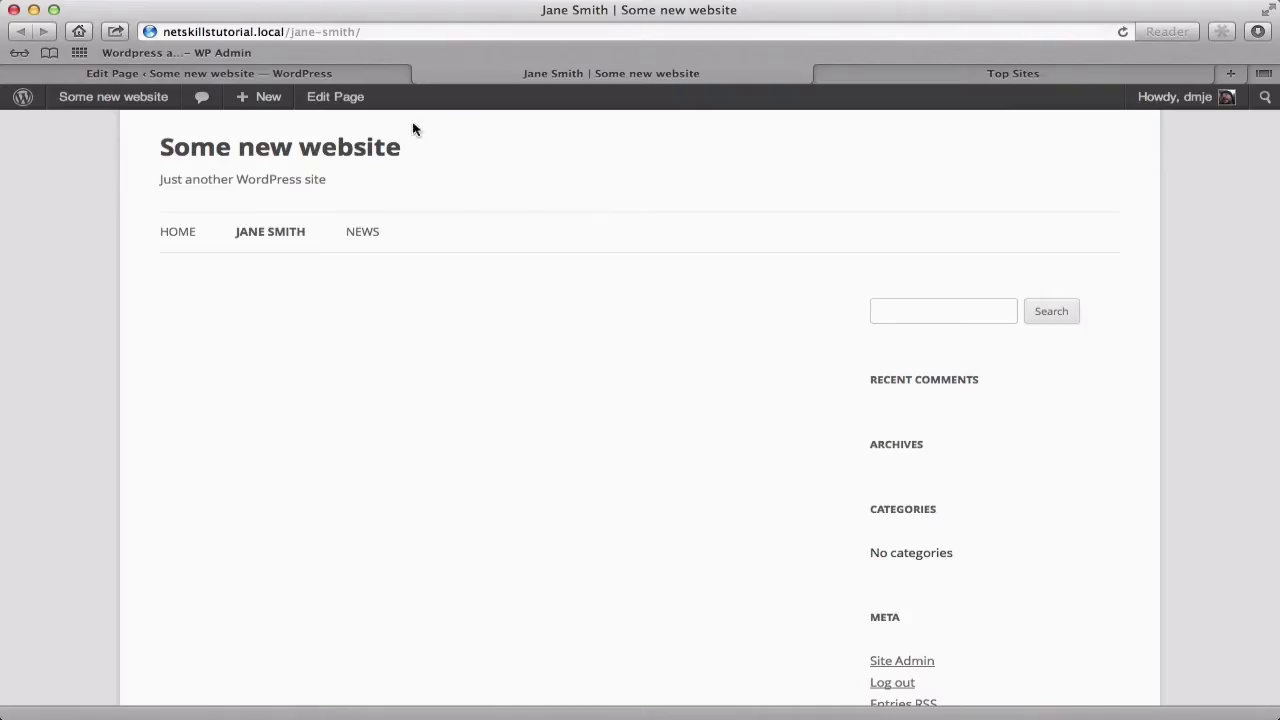
pyautogui.click(309, 73)
pyautogui.moveTo(60, 449)
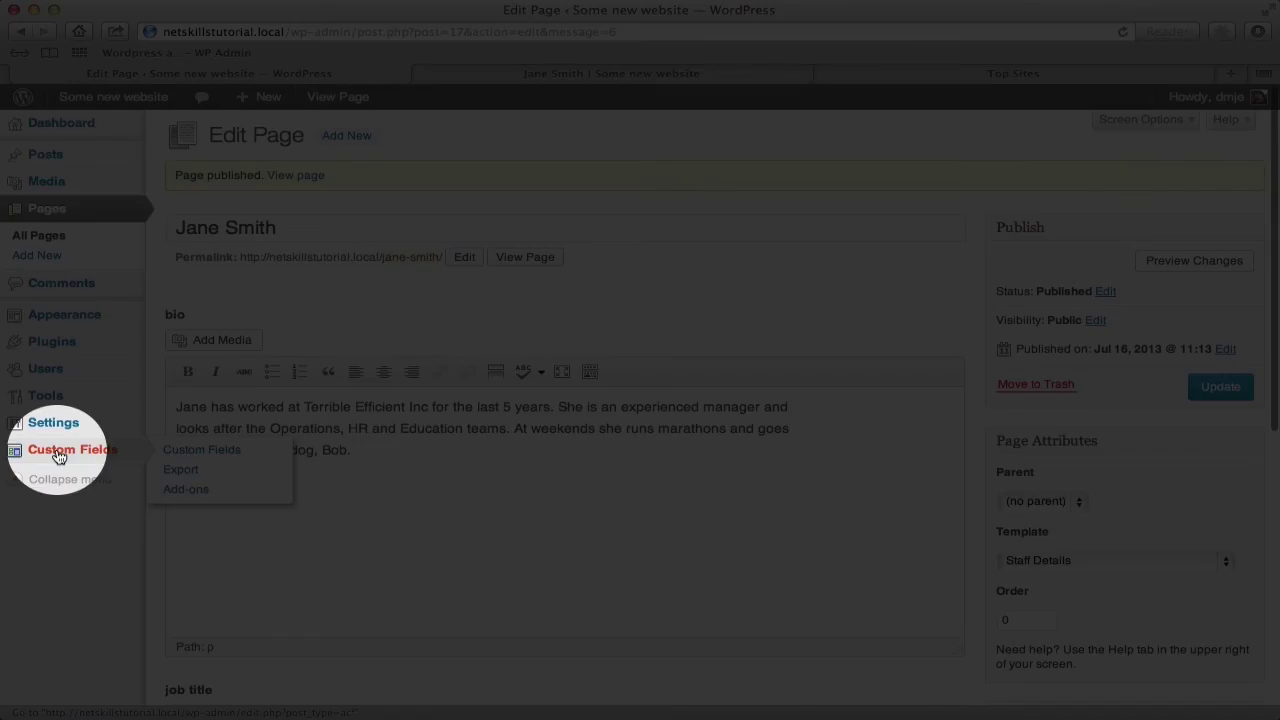
pyautogui.click(181, 456)
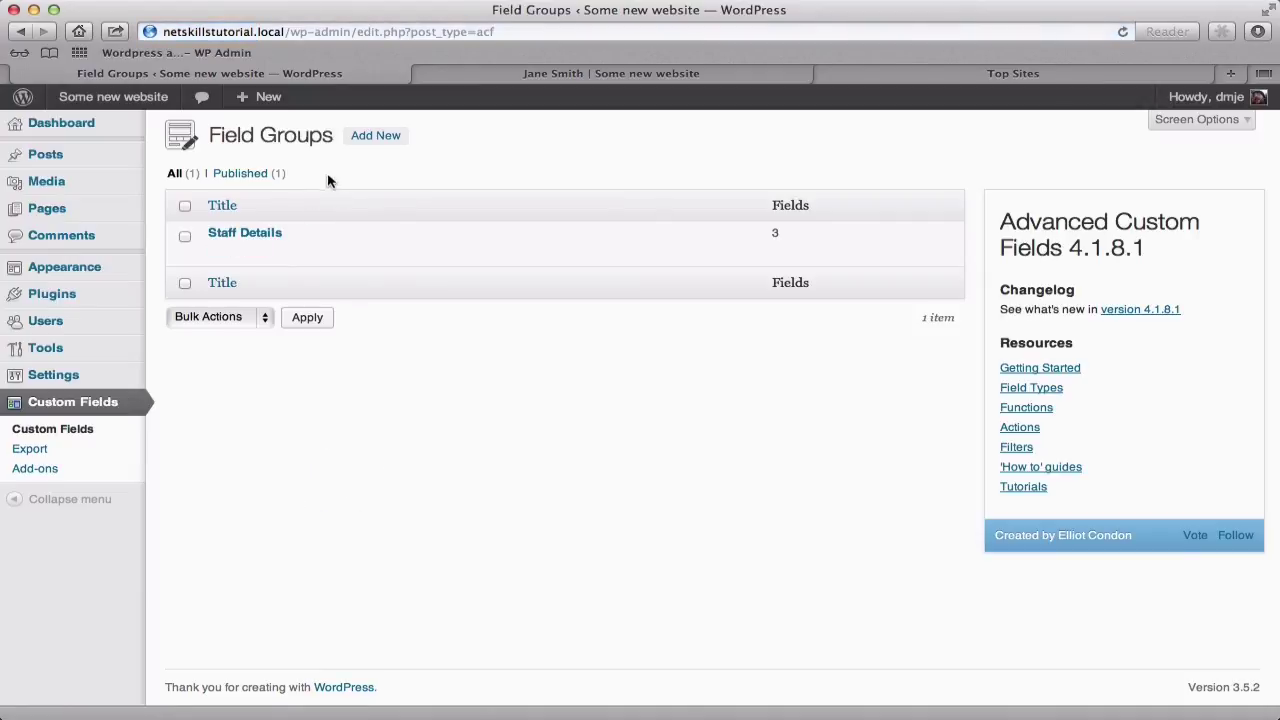
pyautogui.click(255, 232)
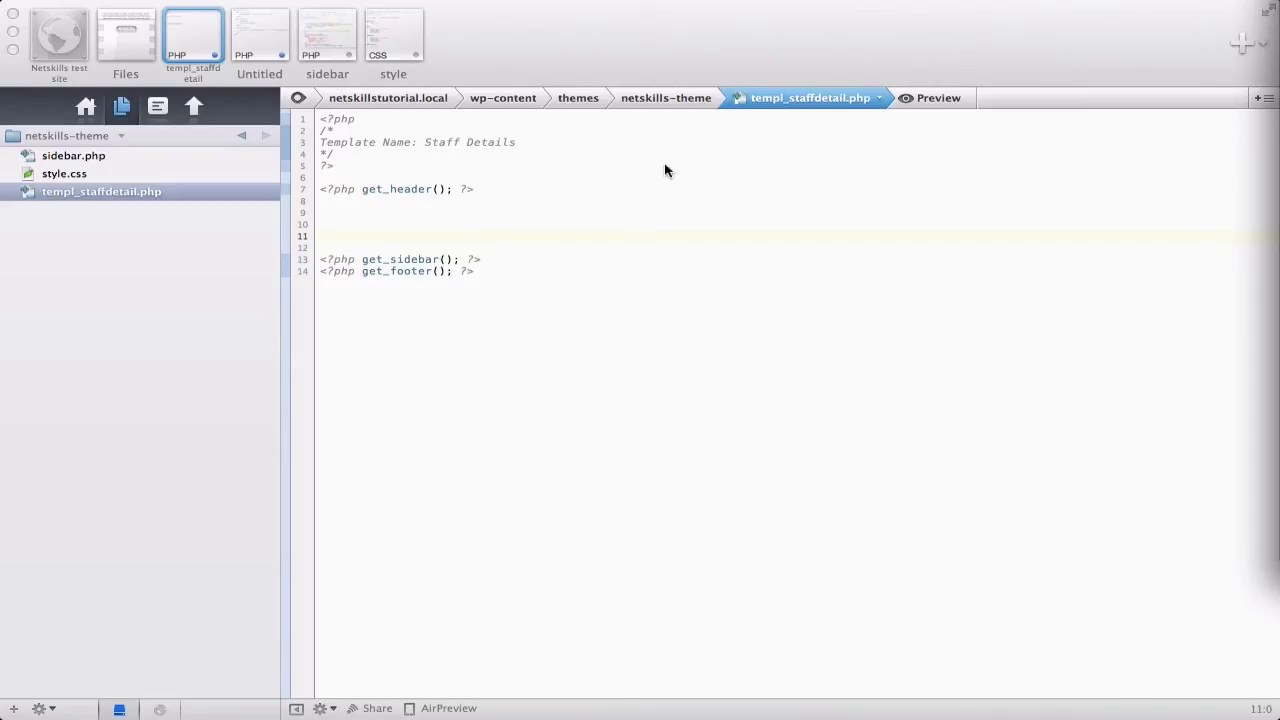
# Step: Paste the get_field PHP block and the container HTML echoing job title, bio and mugshot at line 9
pyautogui.click(409, 224)
pyautogui.click(351, 211)
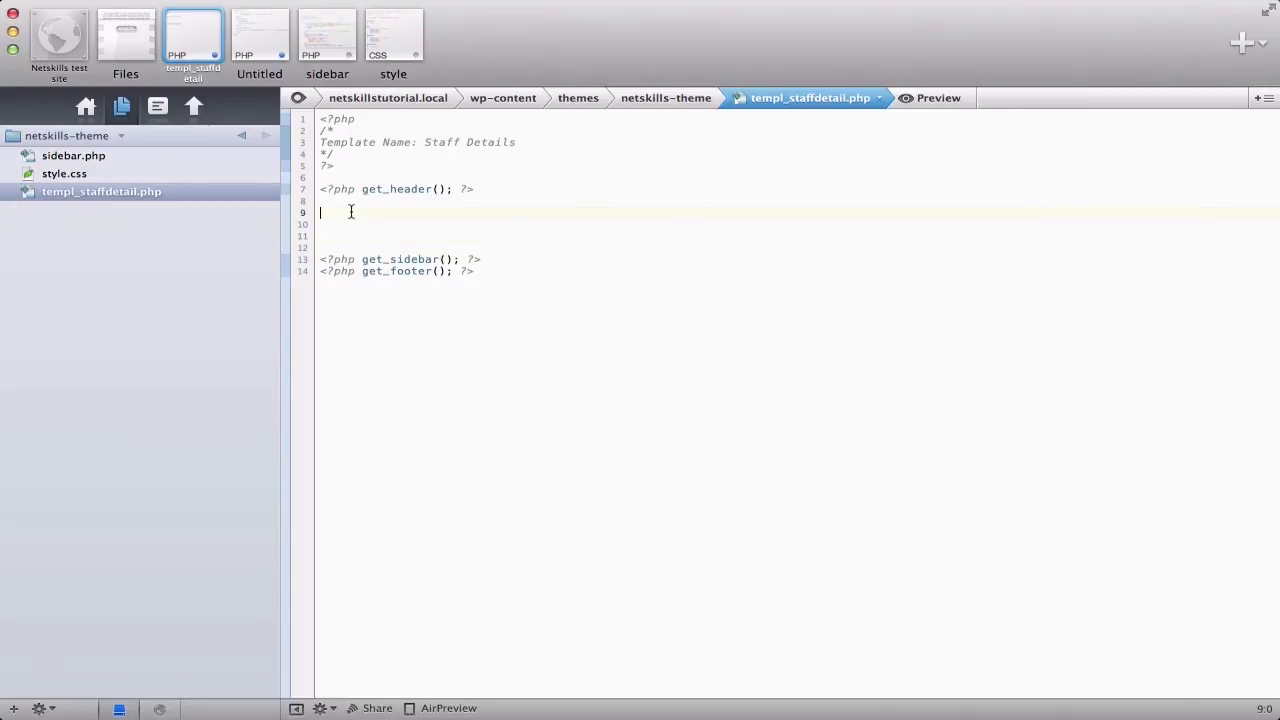
pyautogui.write("<?php  $StaffBio = get_field('bio'); $JobTitle = get_field('job_title'); $MugShot = get_field('mugshot');  $MugShotURL = $MugShot['url']; $MugShotALT = $MugShot['alt'];   ?>")
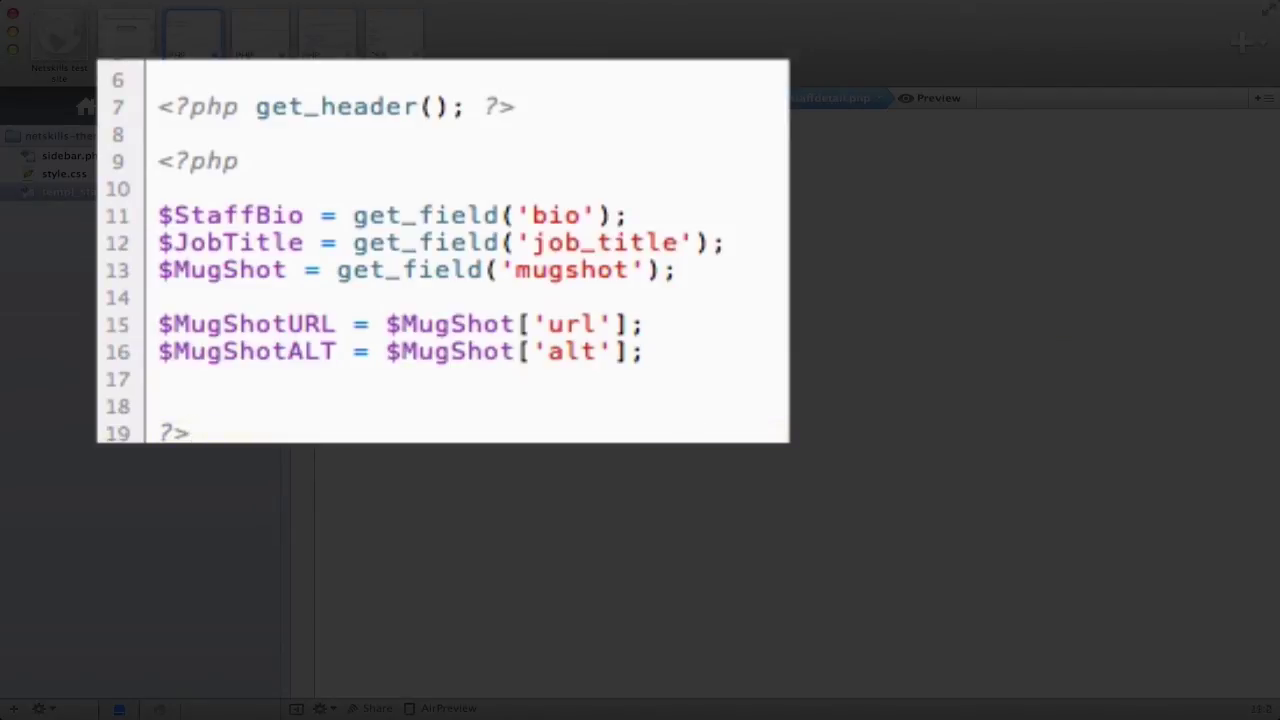
pyautogui.write('<div id="container">  \t<div id="jobtitle">  \t\t<h2>Job Title: <?php echo $JobTitle; ?></h2>  \t</div>  \t<div id="bio">  \t\t<h3>Bio</h3>  \t\t<?php echo $StaffBio; ?>  \t</div>  \t<div id="mugshot">  \t\t<img src="<?php echo $MugShotURL;?>" alt="<?php echo $MugShotALT;?>" />  \t</div>  </div>')
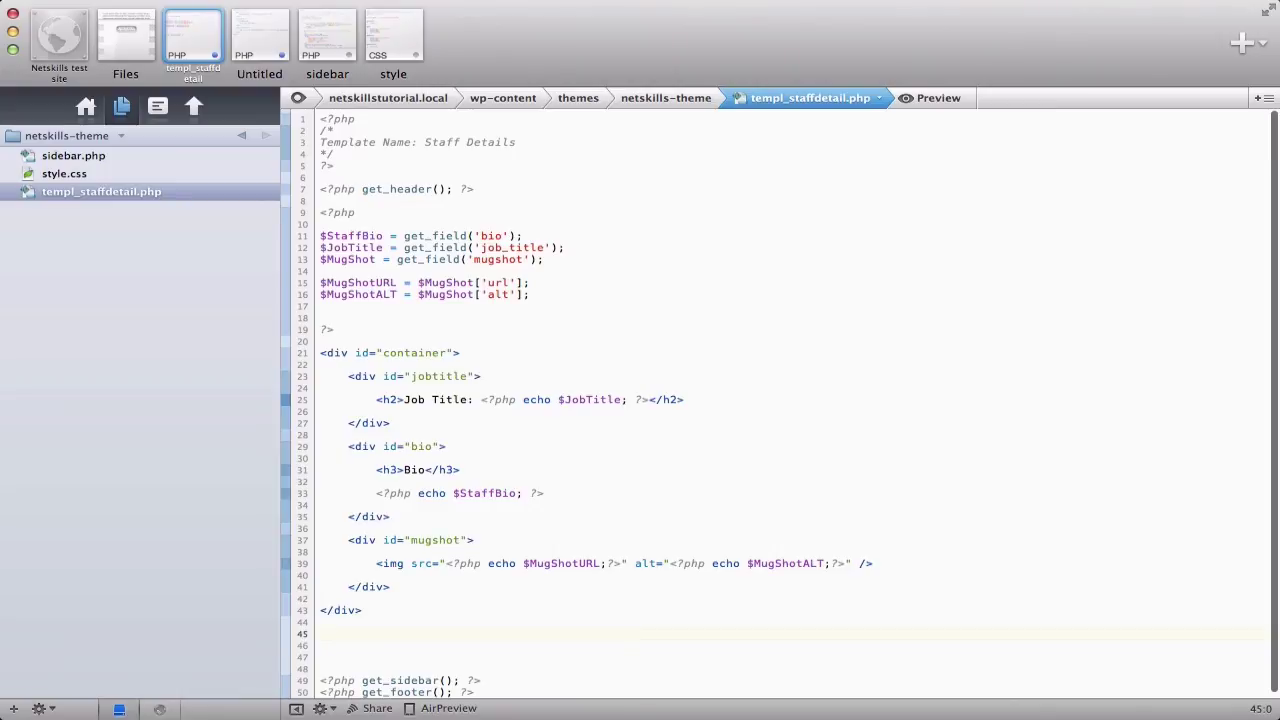
pyautogui.click(415, 324)
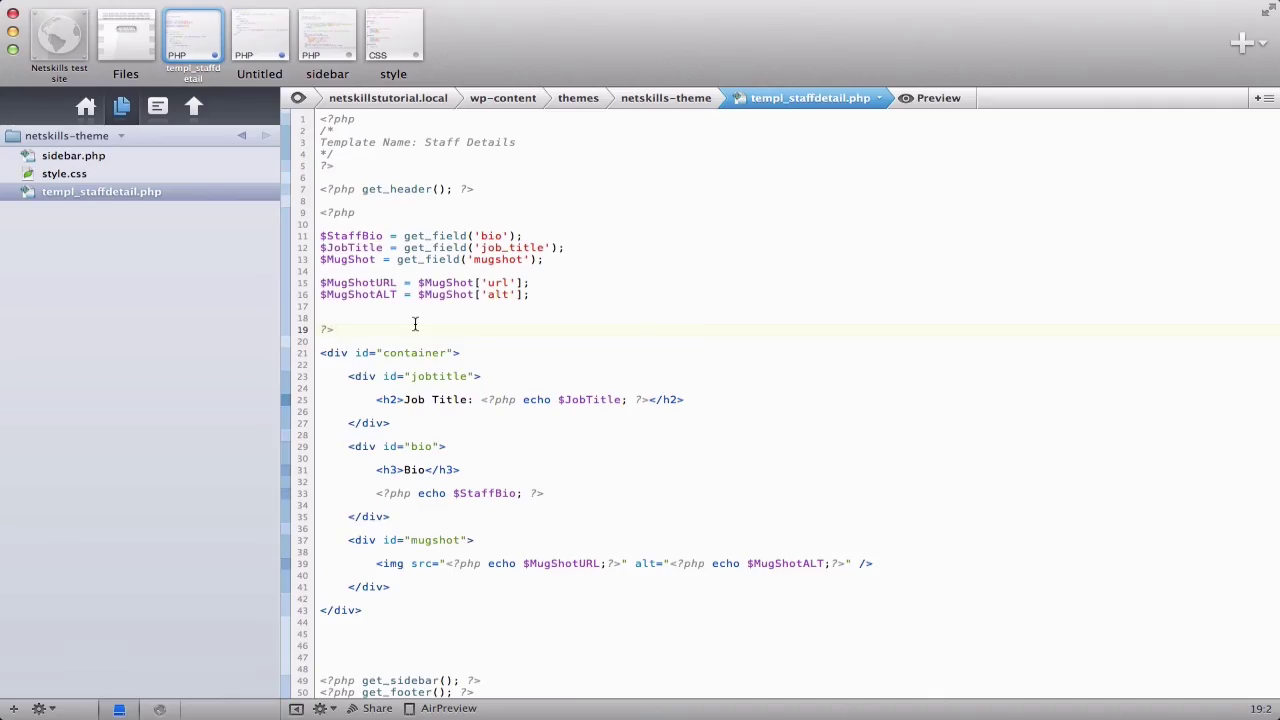
# Step: Reload the managing director's staff page and check its job title, bio and photo appear
pyautogui.press('super+Tab')
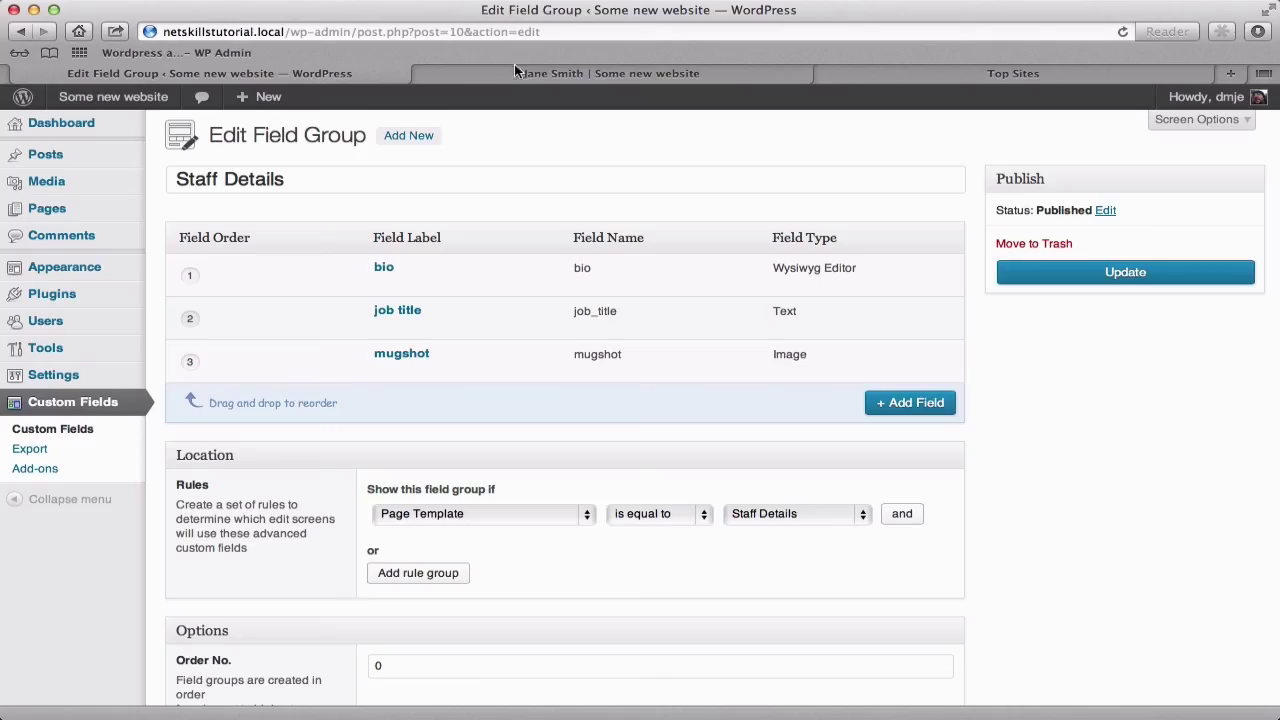
pyautogui.click(516, 75)
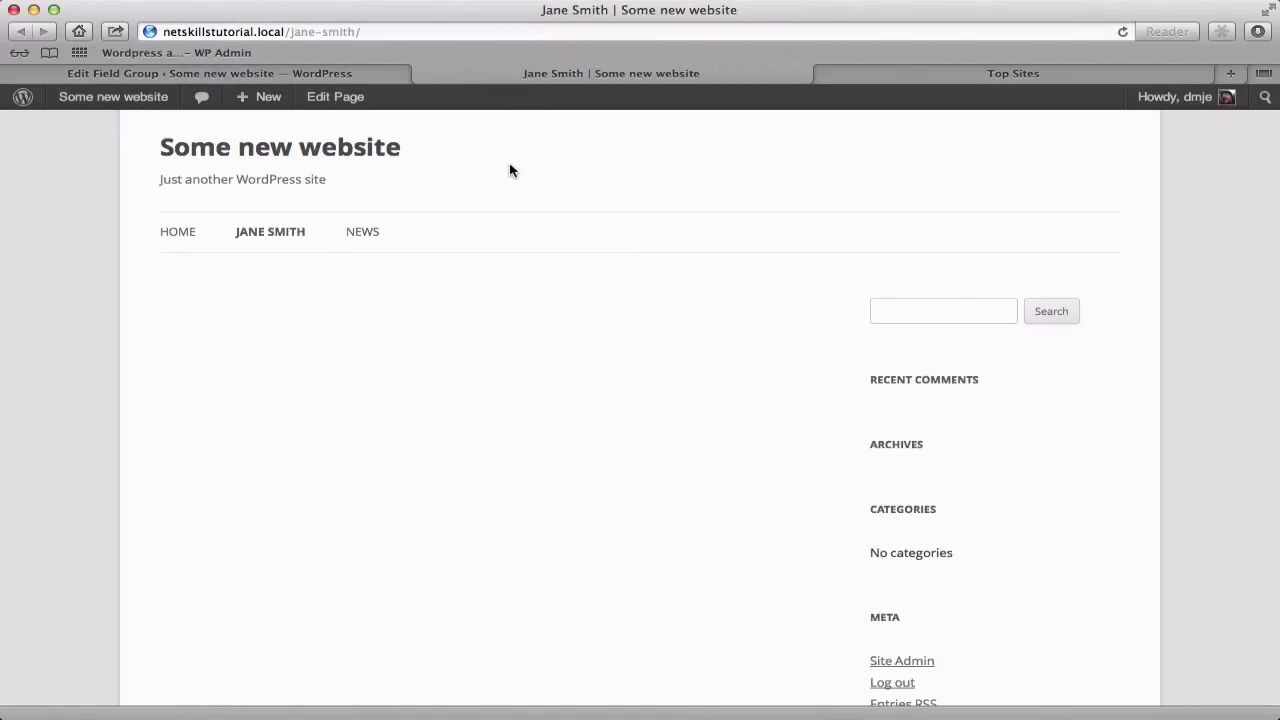
pyautogui.press('super+r')
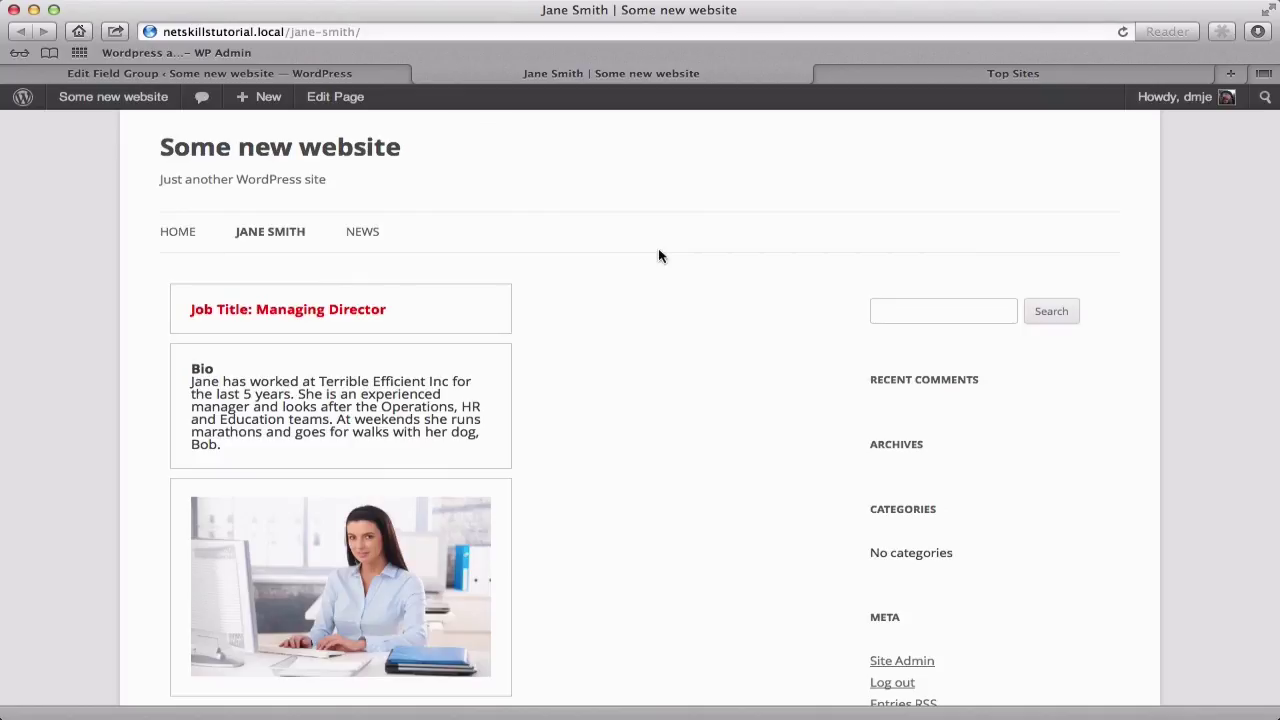
pyautogui.scroll(-3, 650, 295)
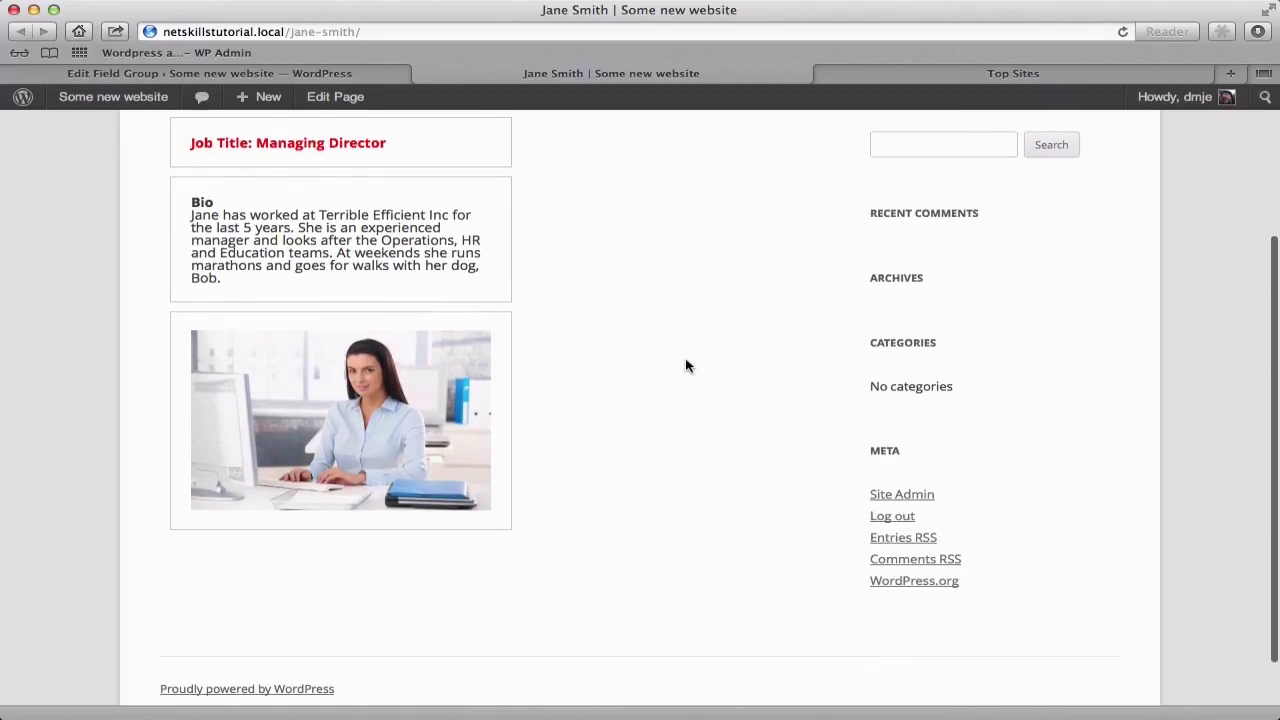
pyautogui.scroll(1, 683, 365)
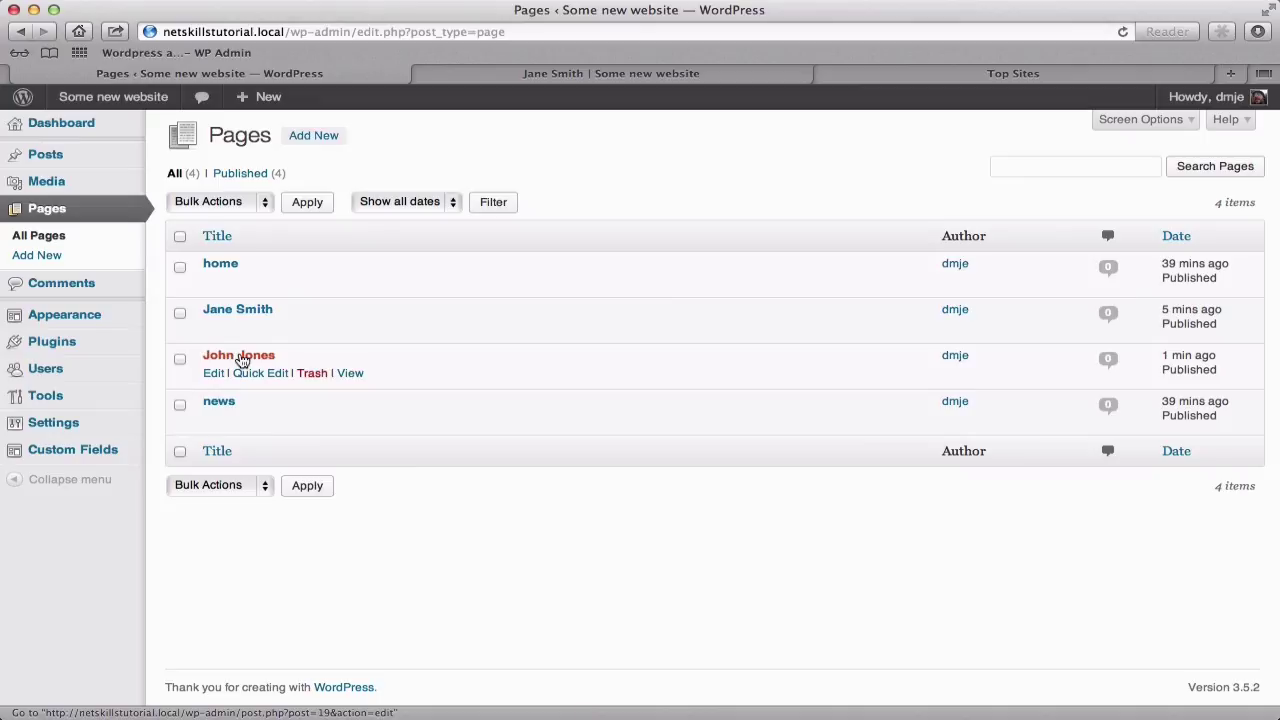
# Step: View the IT support staff page and scroll to check its job title, bio and photo
pyautogui.click(352, 377)
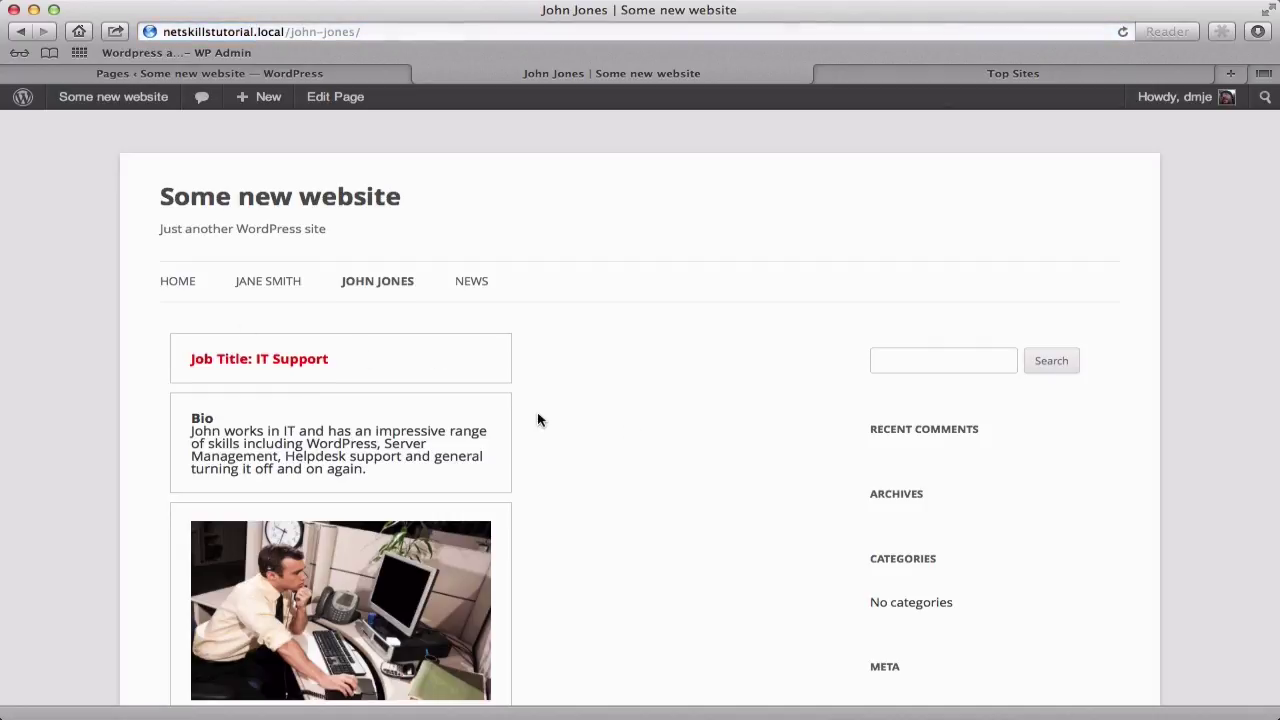
pyautogui.scroll(-3, 542, 422)
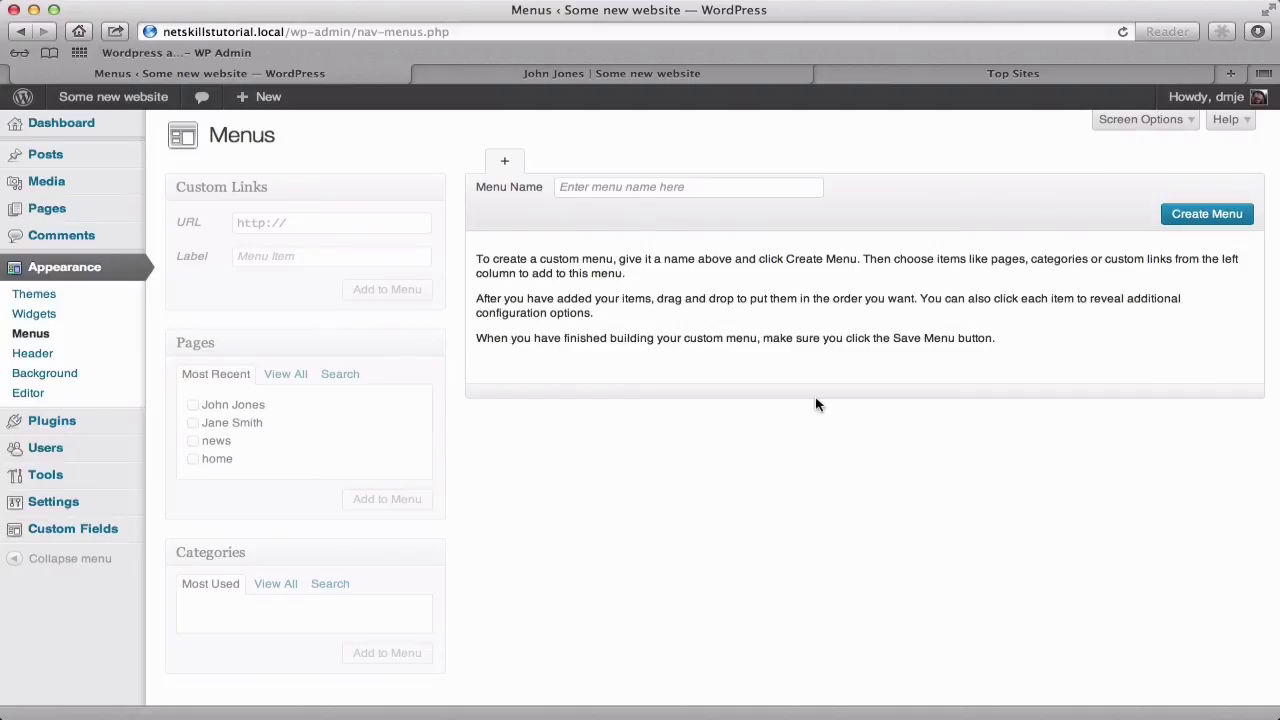
# Step: Create a menu named TopNav and assign it to the Primary Menu location
pyautogui.click(613, 190)
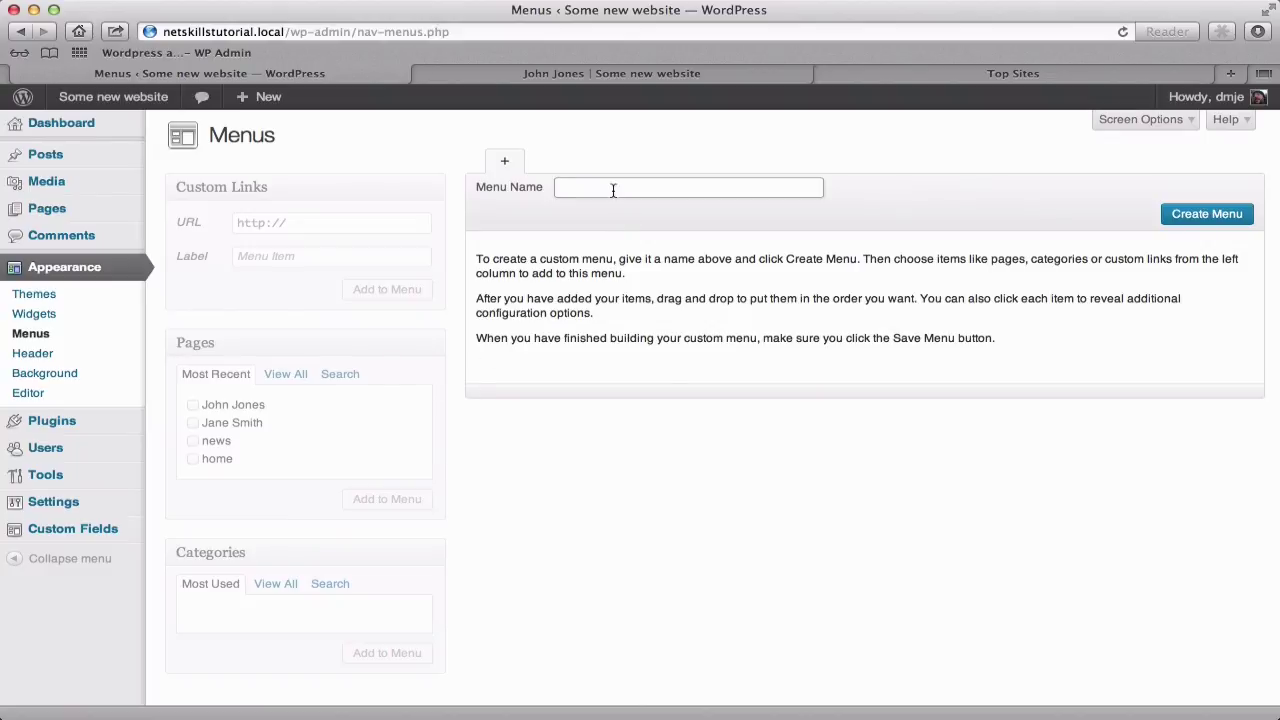
pyautogui.write('TopNav')
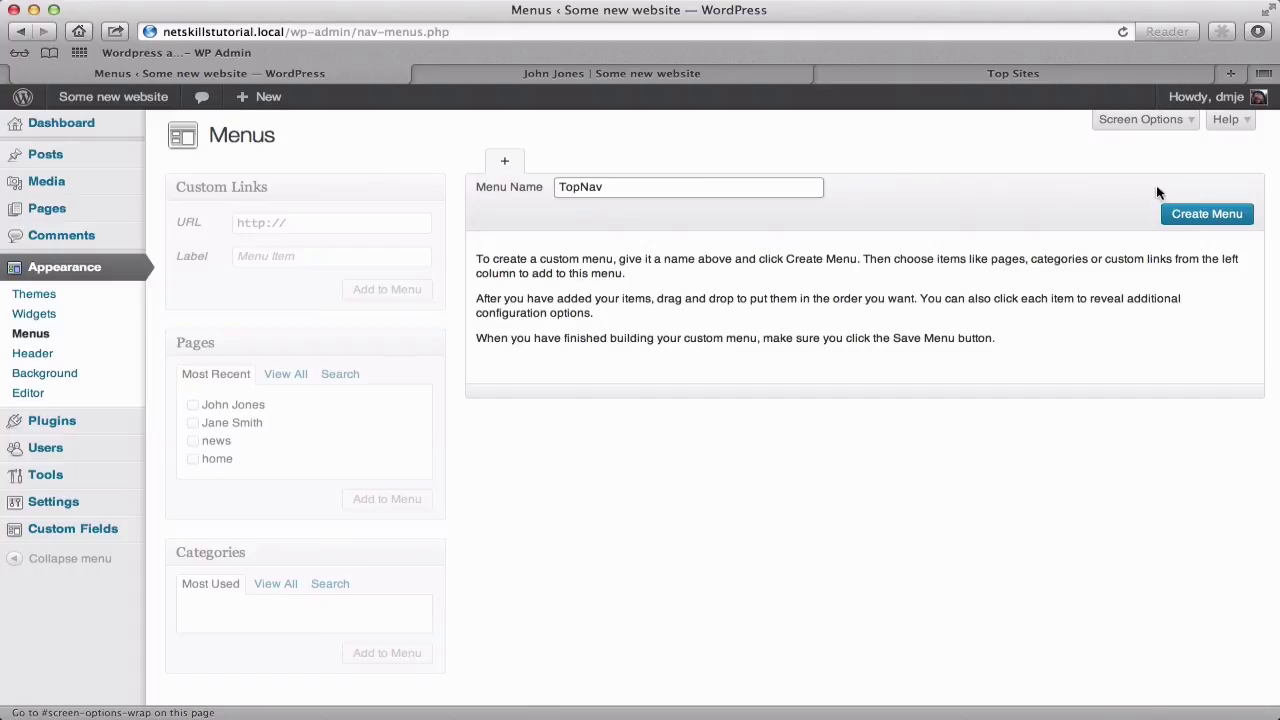
pyautogui.click(1196, 215)
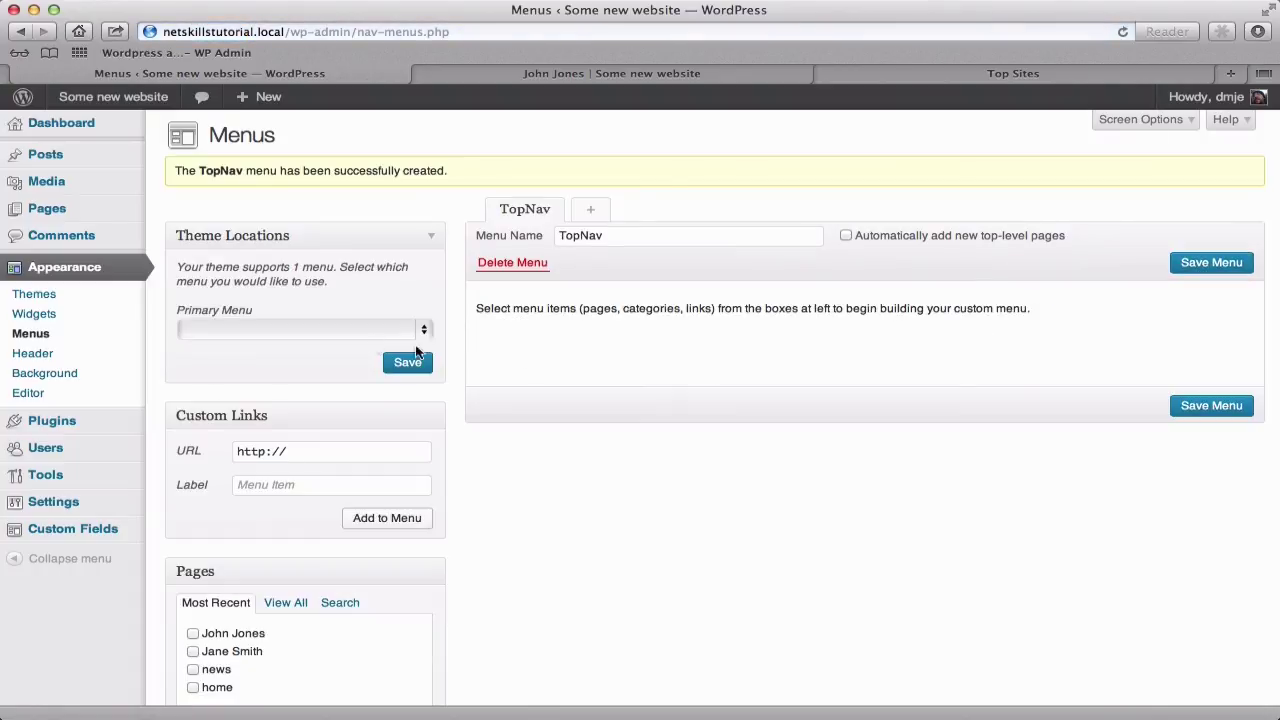
pyautogui.click(314, 328)
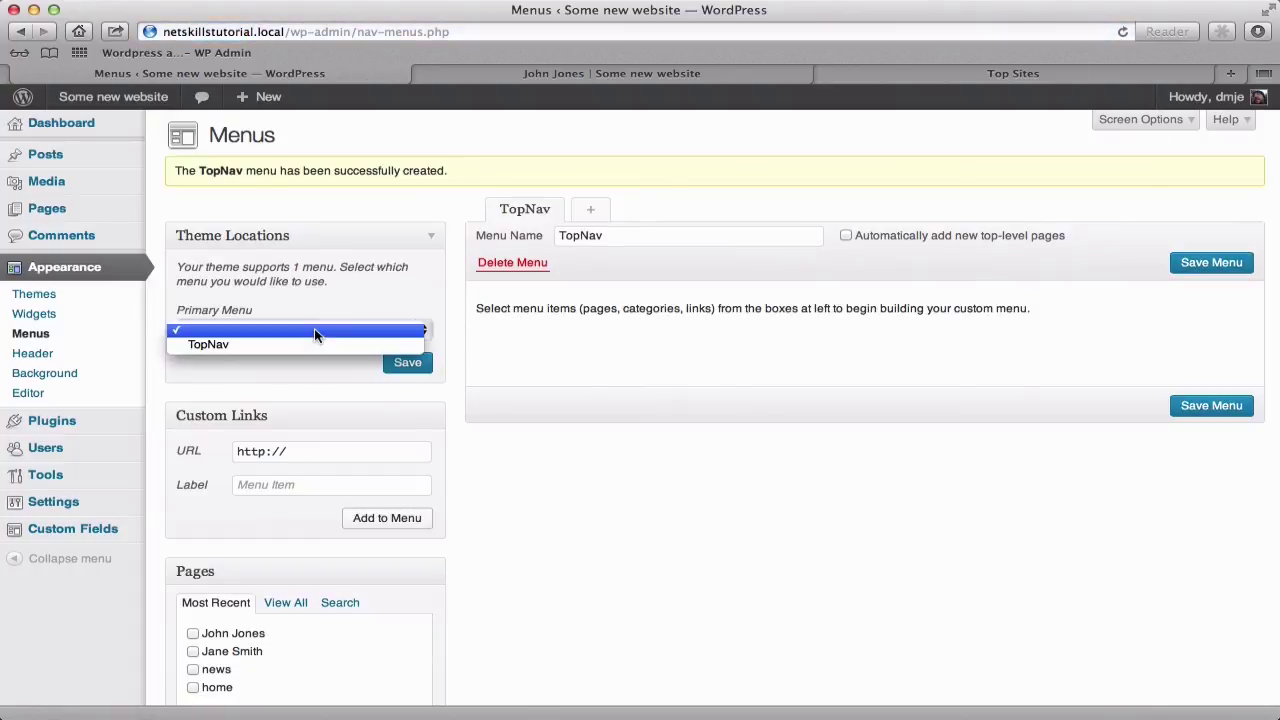
pyautogui.click(240, 345)
pyautogui.click(412, 363)
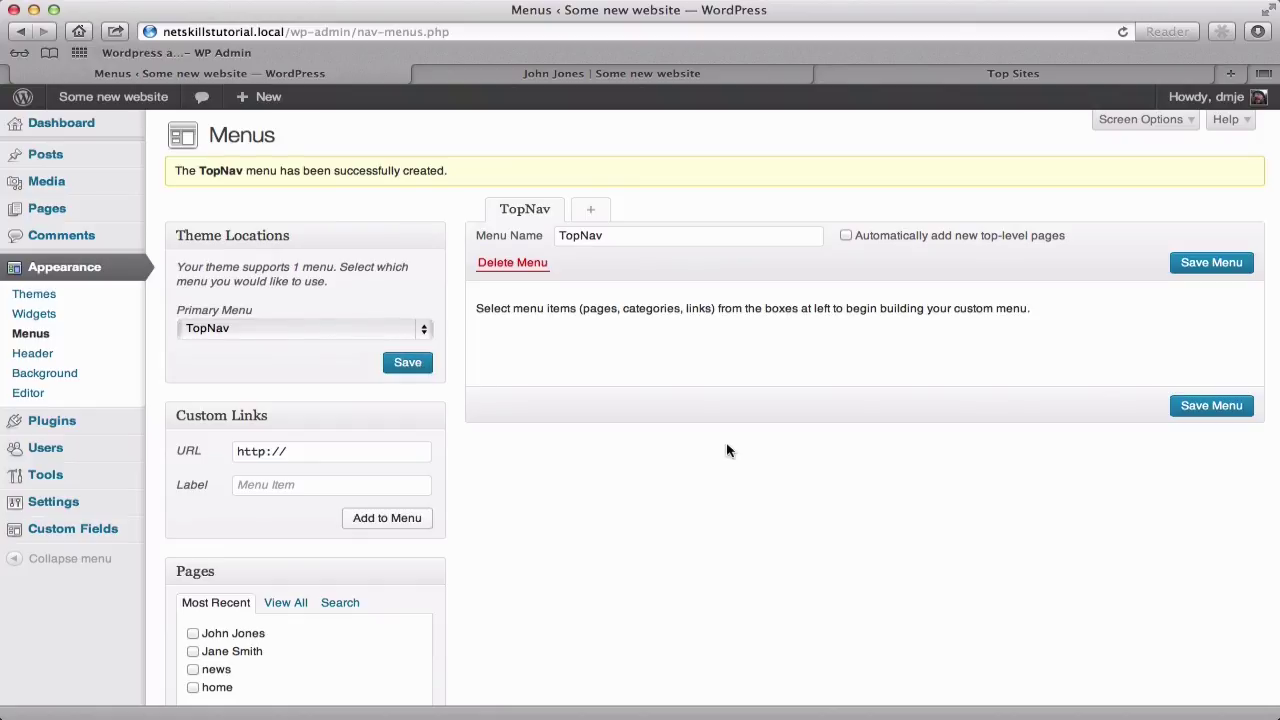
# Step: Reload the IT support staff page to confirm its navigation is now empty
pyautogui.click(532, 74)
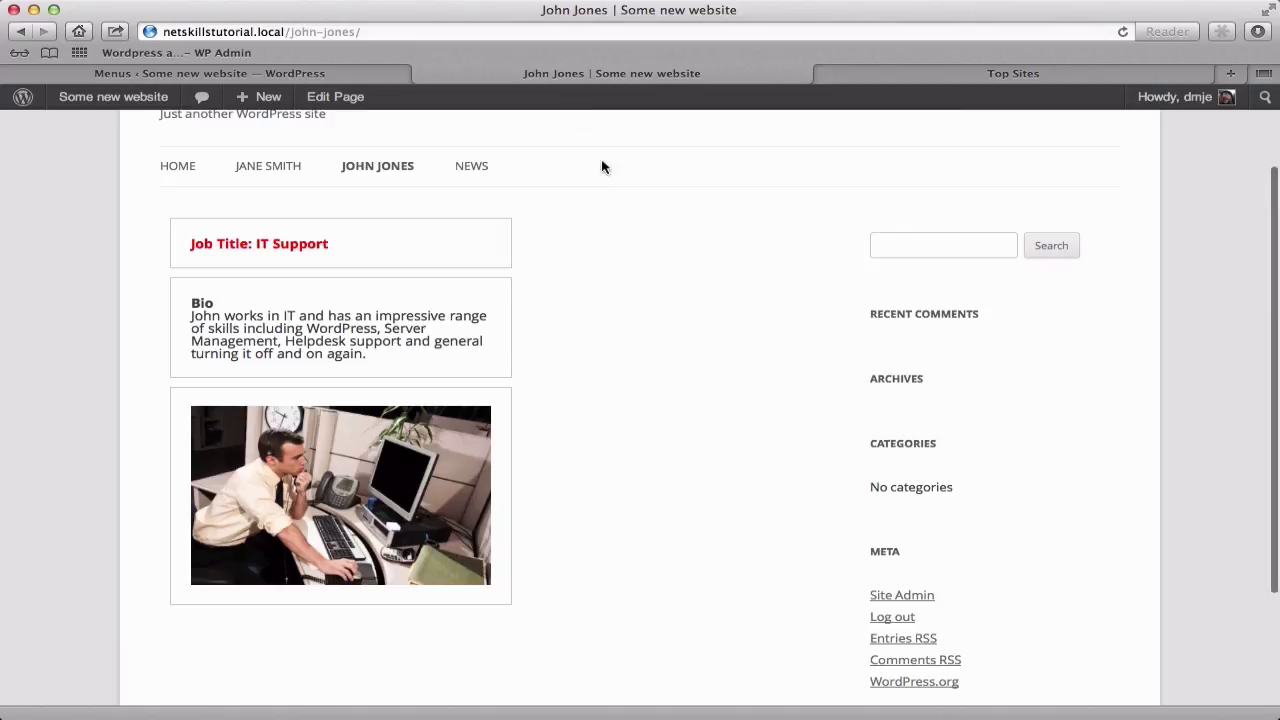
pyautogui.scroll(3, 602, 167)
pyautogui.moveTo(113, 96)
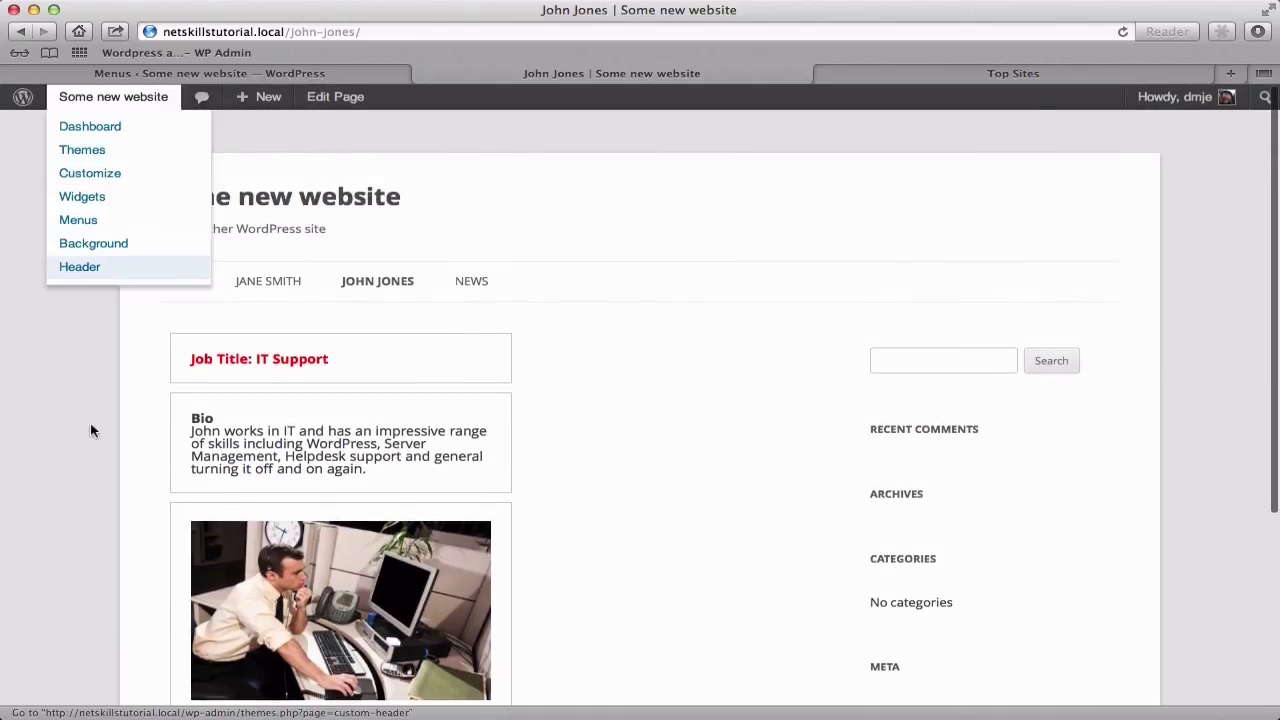
pyautogui.press('super+r')
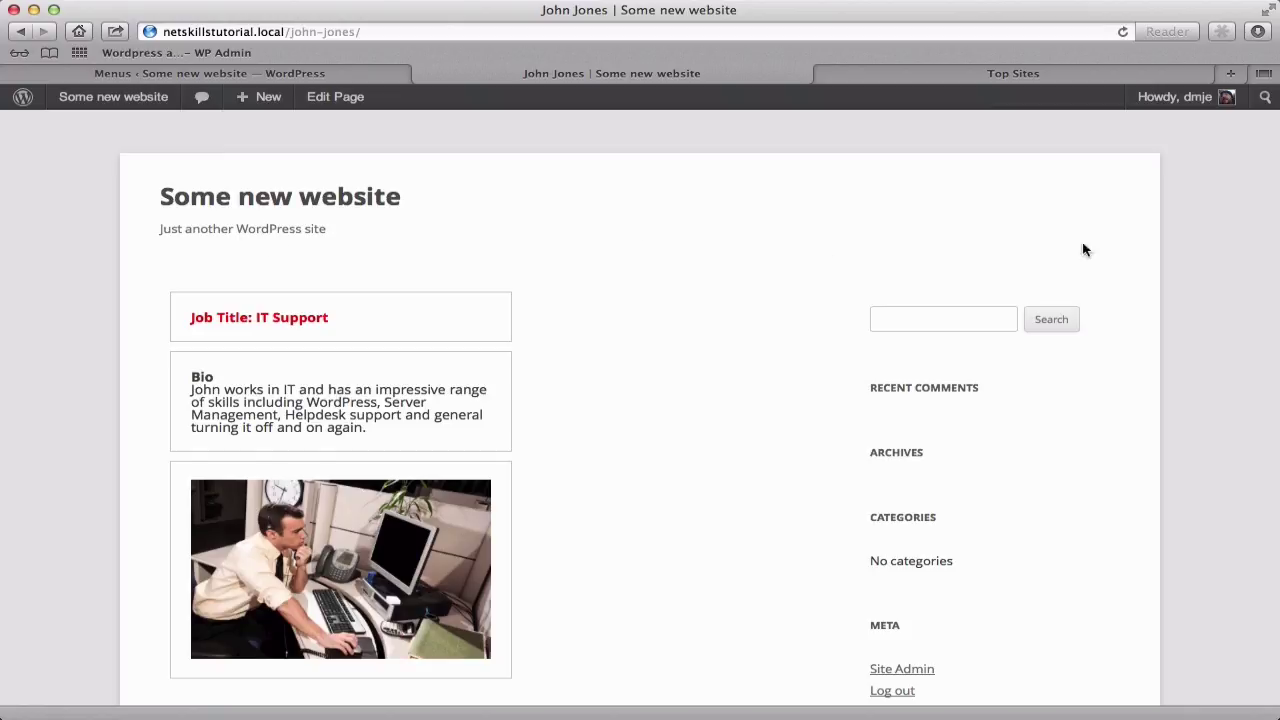
pyautogui.click(148, 71)
# Step: Add the home, news and both staff pages to the TopNav menu
pyautogui.scroll(-3, 578, 520)
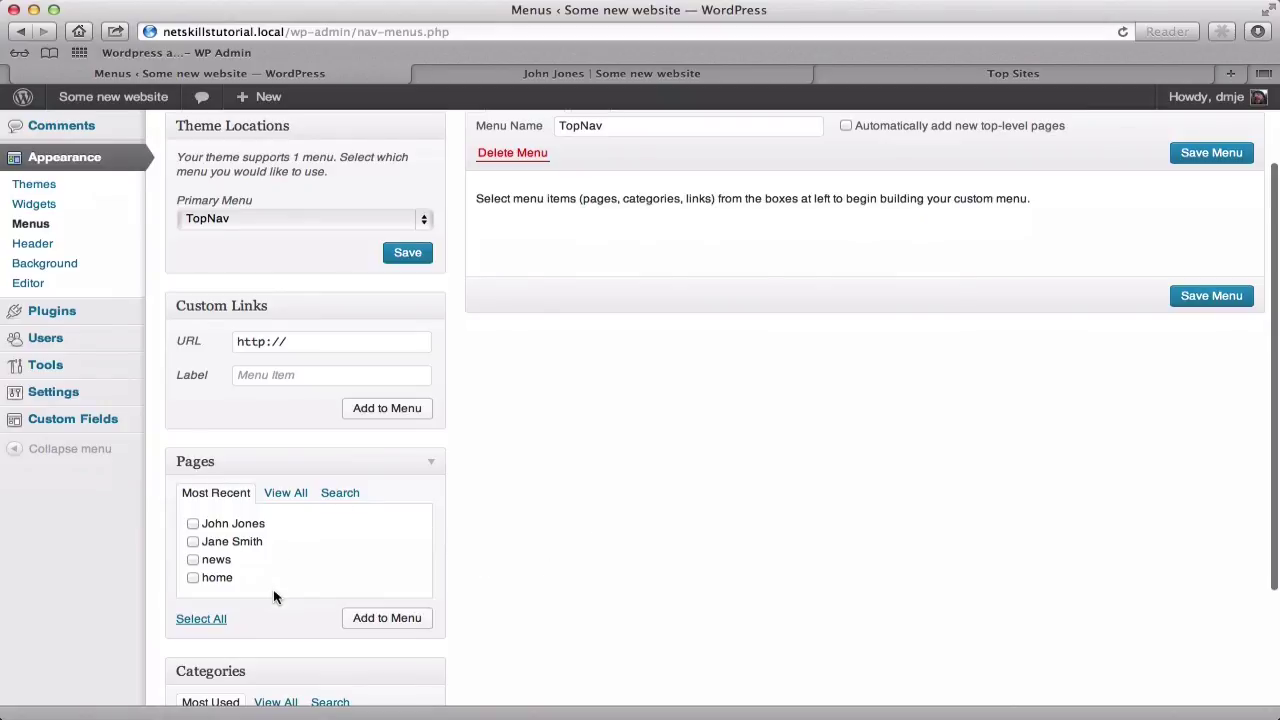
pyautogui.scroll(-1, 274, 597)
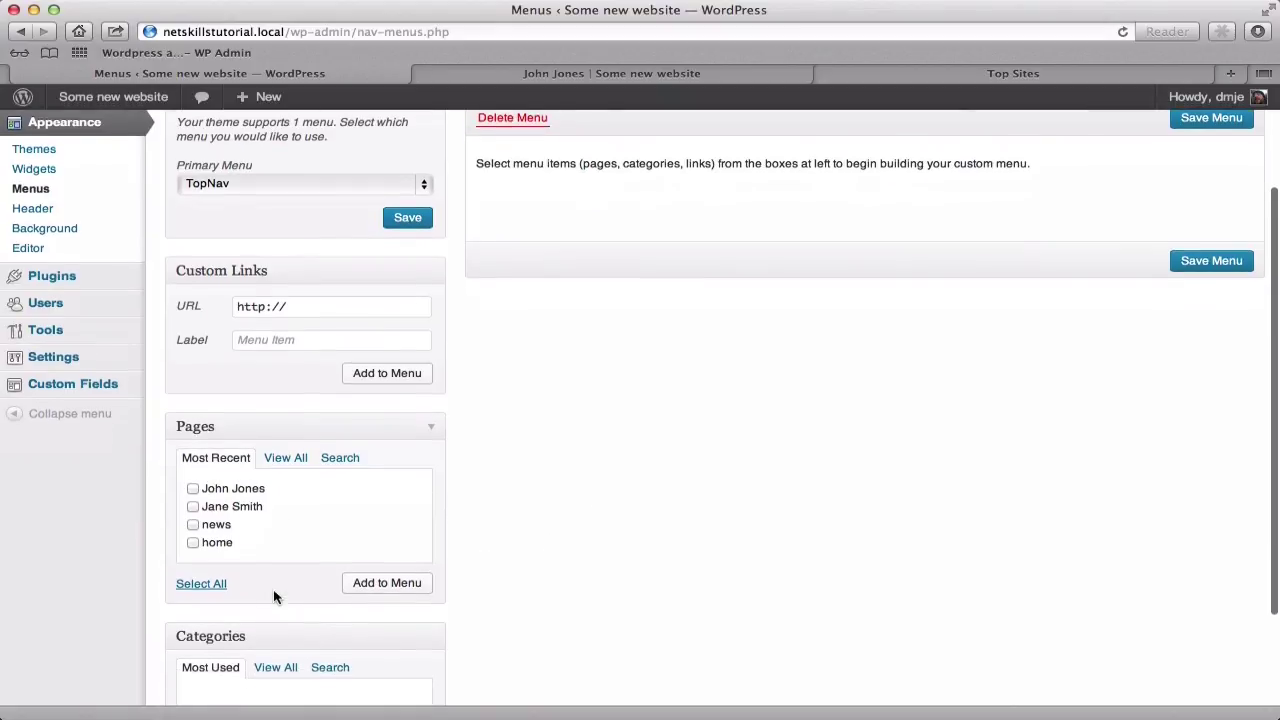
pyautogui.click(193, 543)
pyautogui.click(193, 525)
pyautogui.click(193, 507)
pyautogui.click(193, 489)
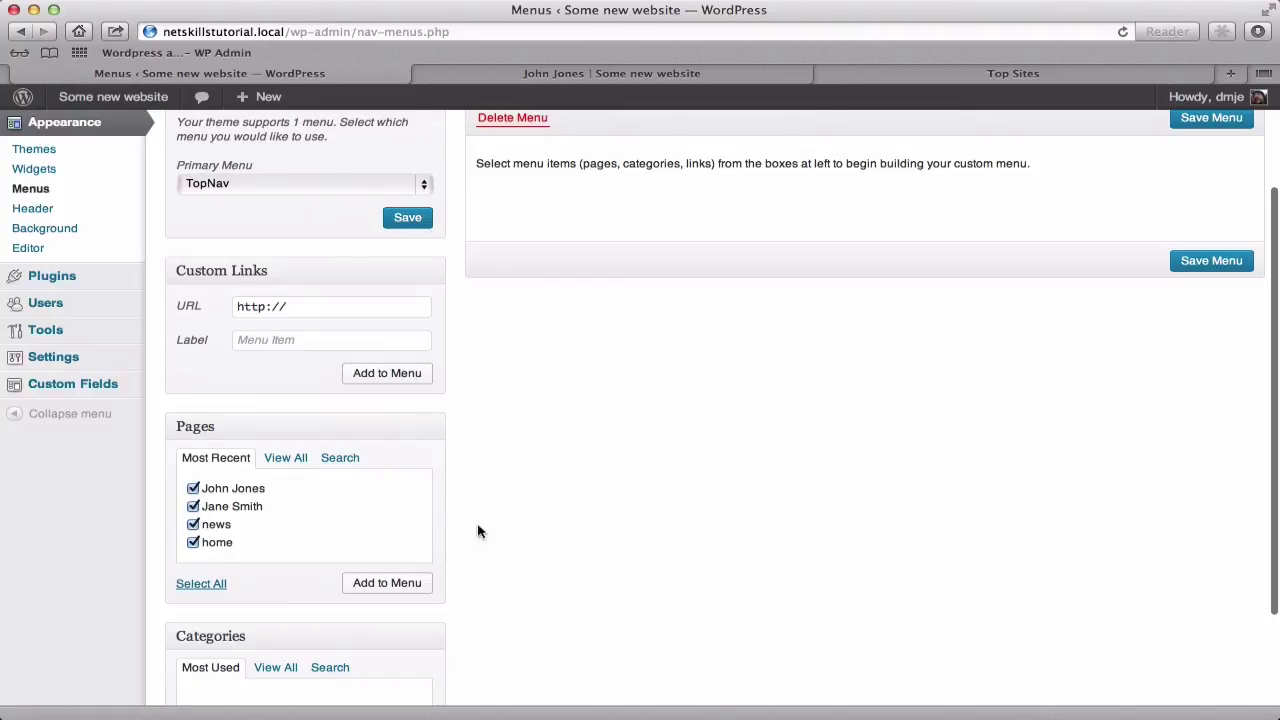
pyautogui.click(381, 588)
# Step: Reorder TopNav with home first and news second, save it, and reload the staff page
pyautogui.scroll(3, 675, 567)
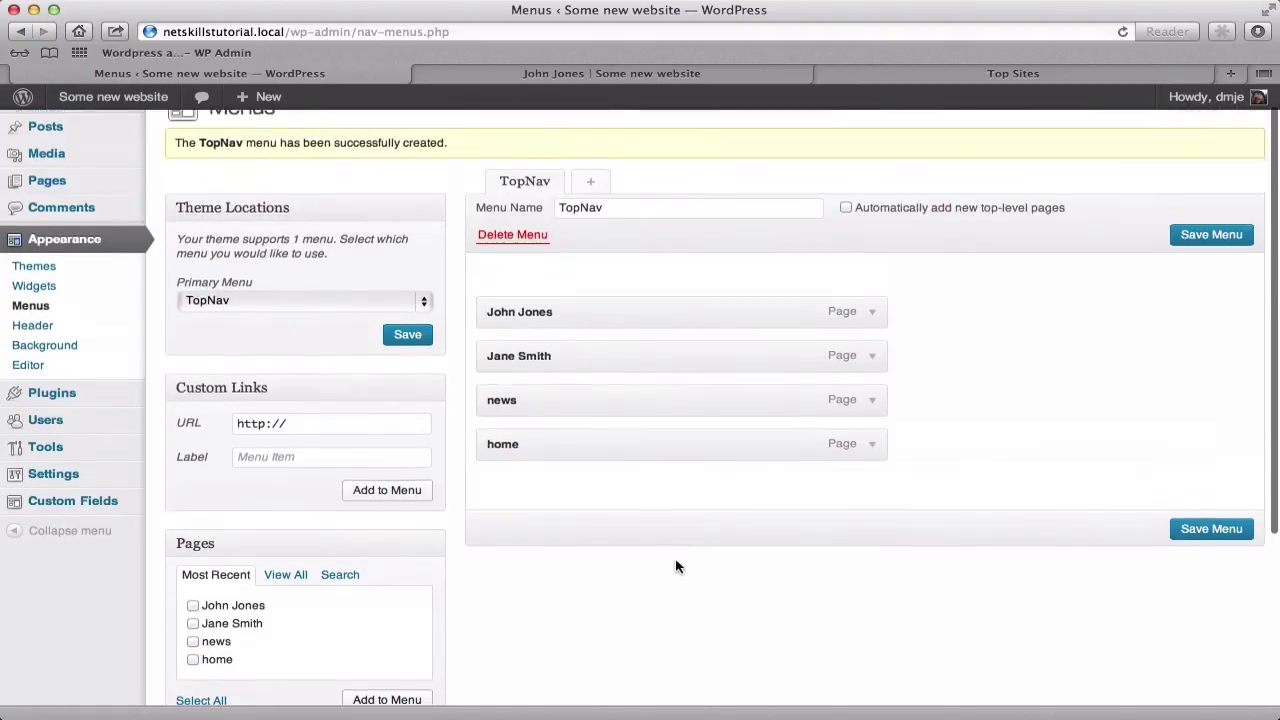
pyautogui.moveTo(494, 462); pyautogui.dragTo(494, 328)
pyautogui.moveTo(523, 462); pyautogui.dragTo(520, 371)
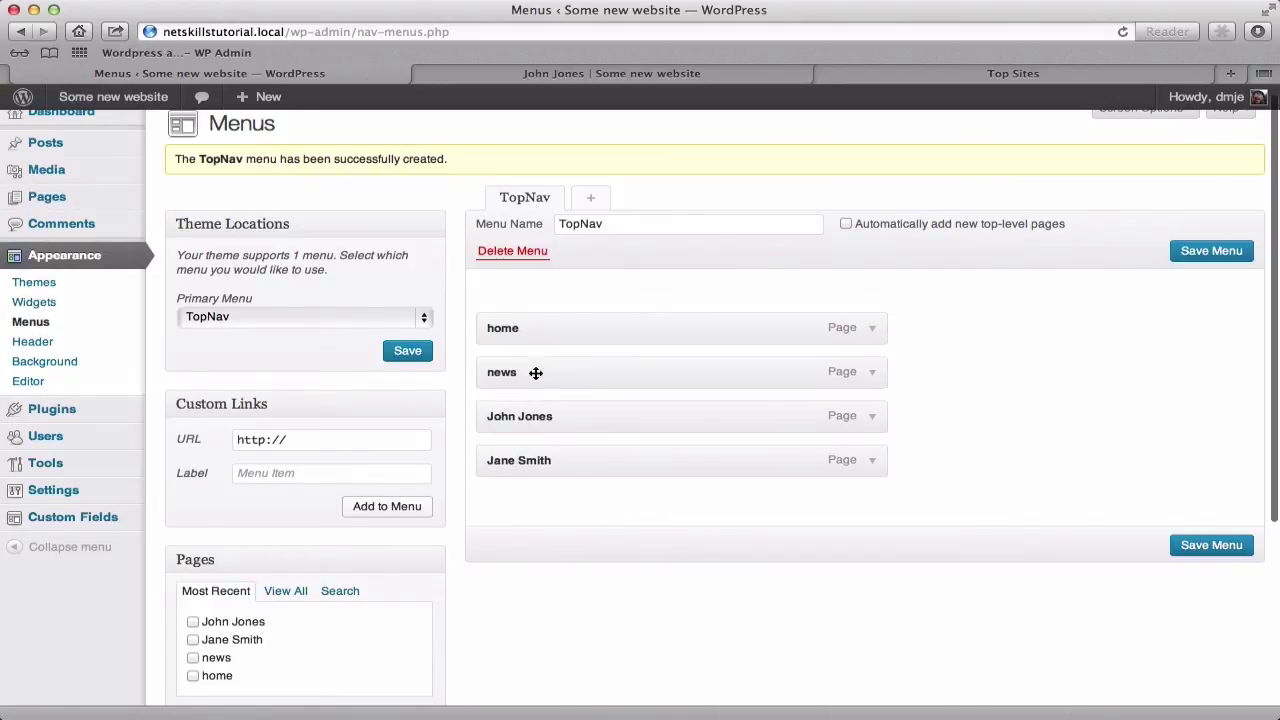
pyautogui.click(1212, 250)
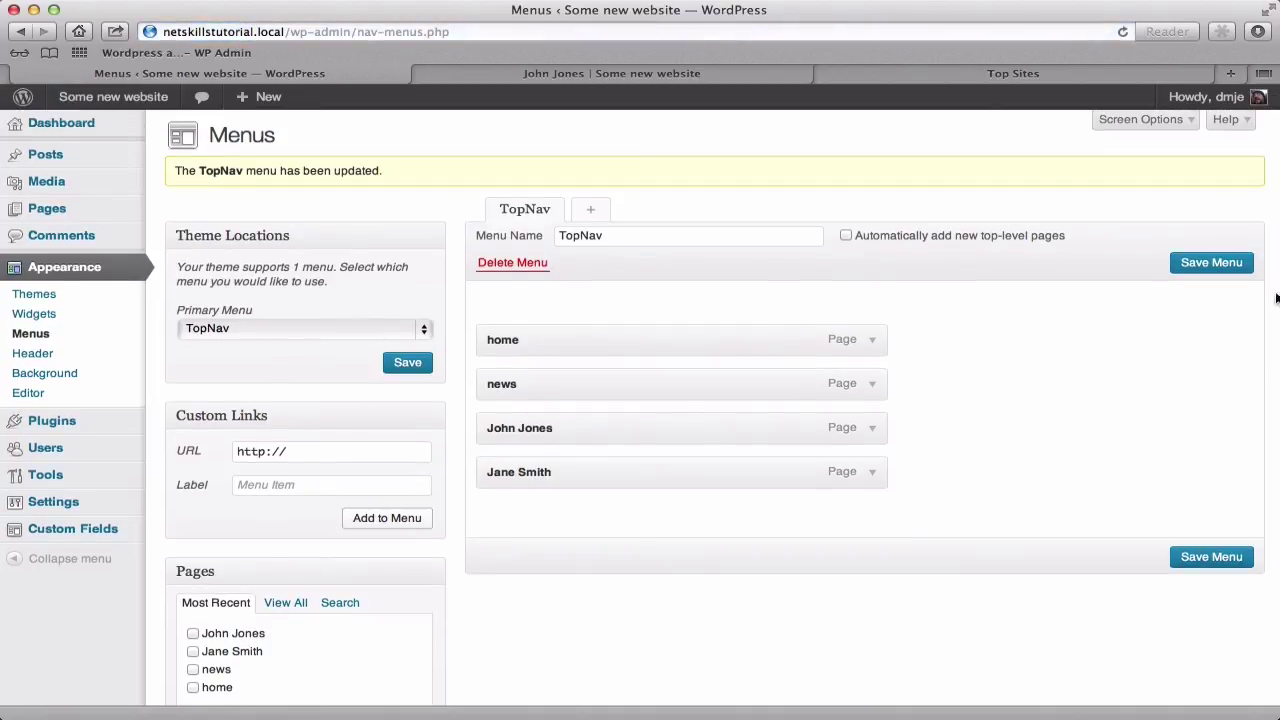
pyautogui.click(609, 75)
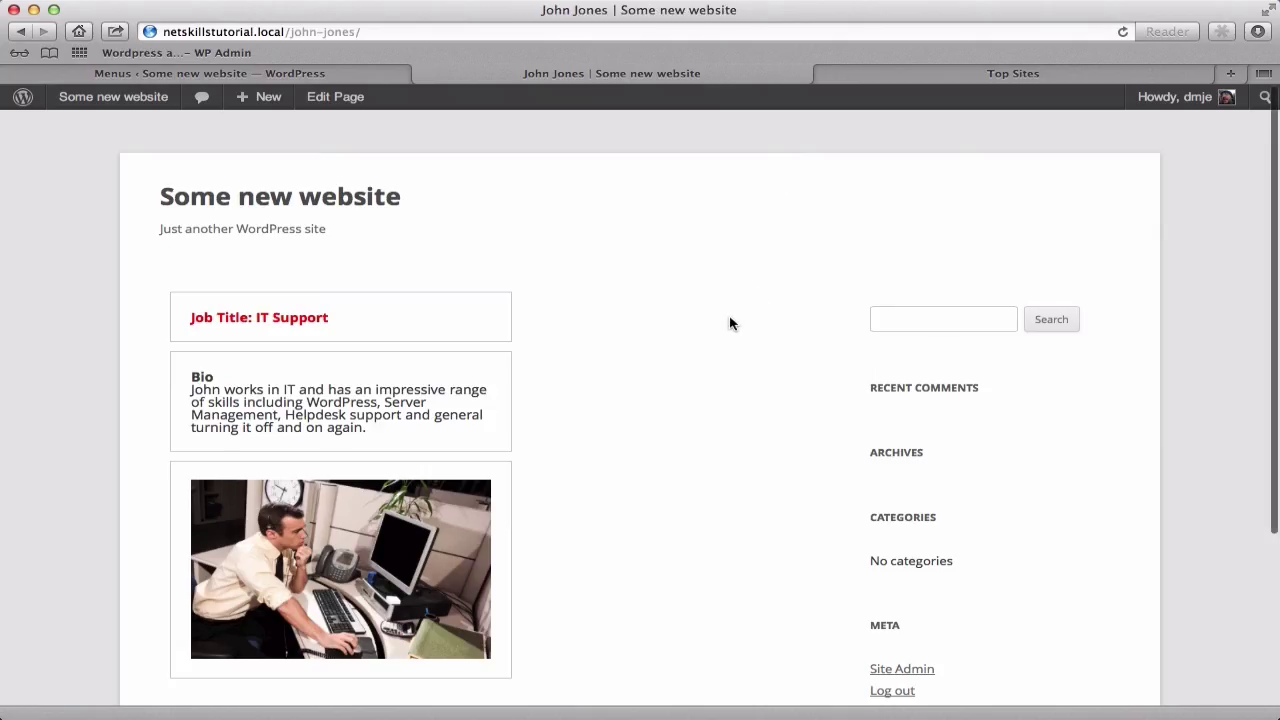
pyautogui.press('super+r')
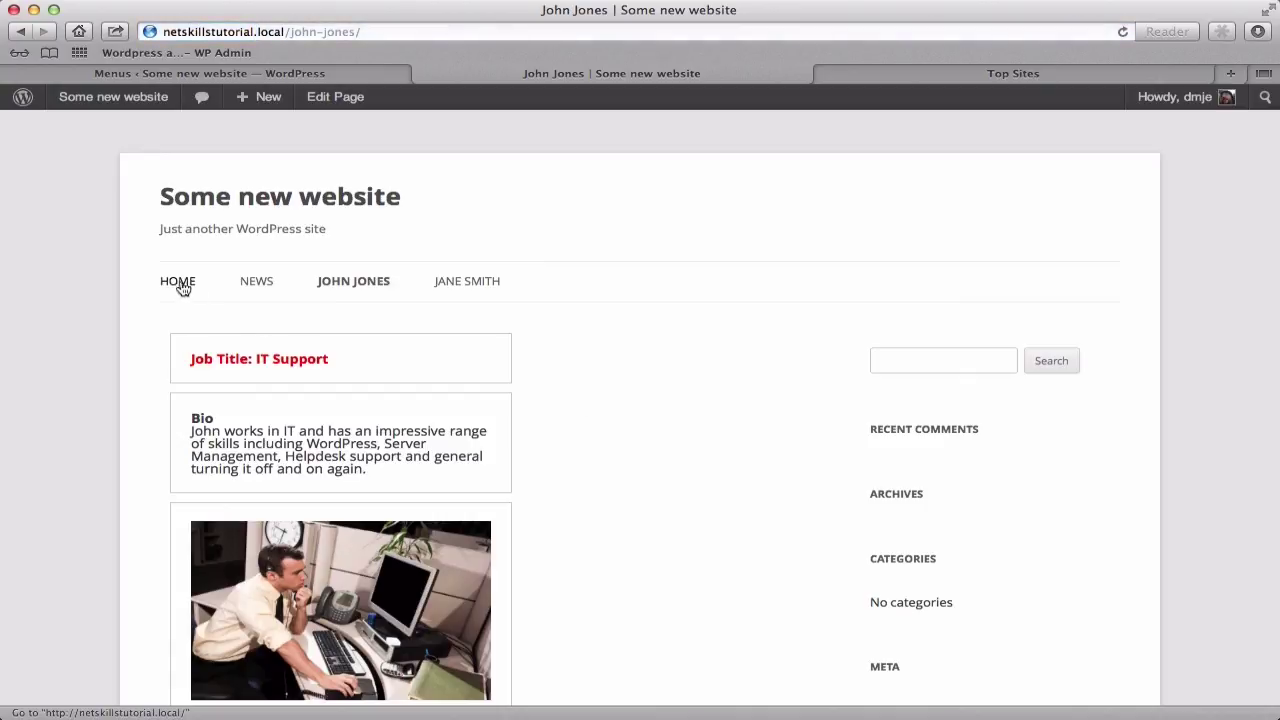